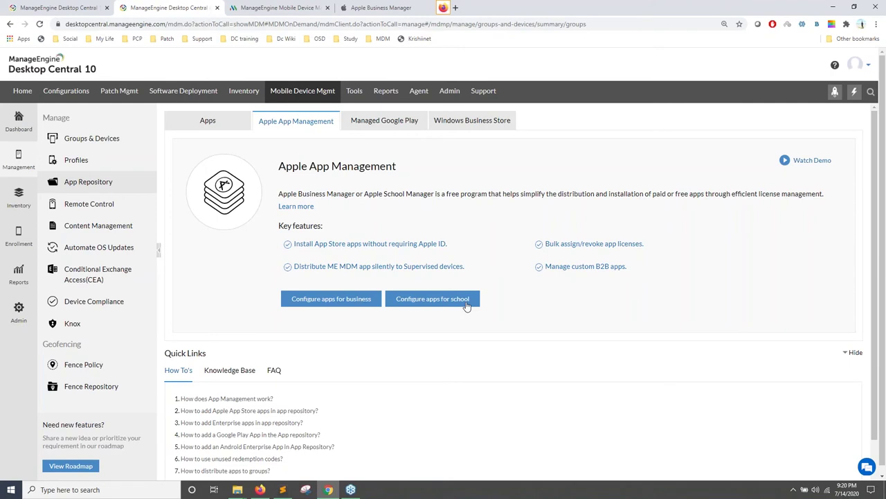
Step: Begin configuring apps for business and open the Apple Business Manager portal from step 1
click(318, 304)
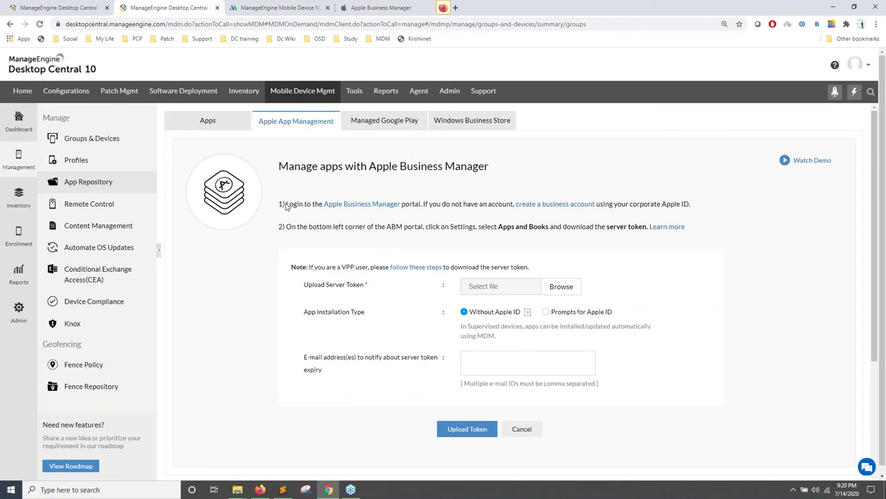
scroll(331, 263, down, 2)
scroll(337, 270, up, 2)
click(361, 206)
Step: Sign in to Apple Business Manager with the account password
click(405, 275)
text(••)
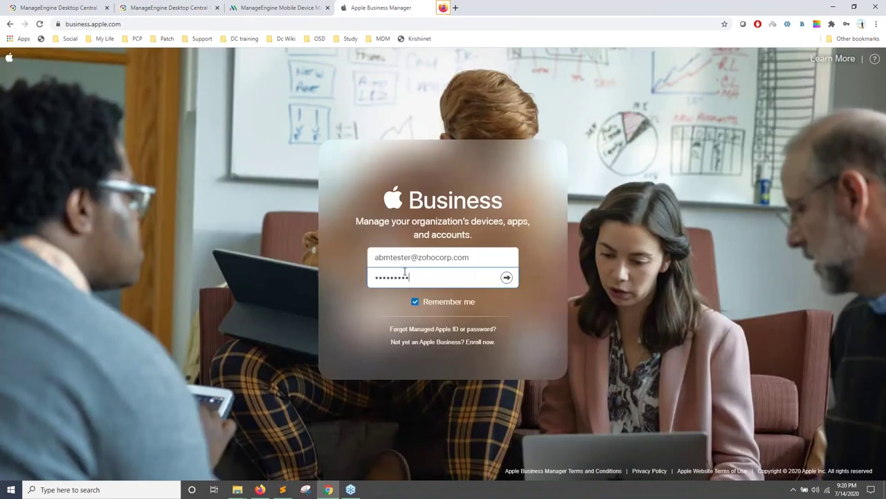
key(Return)
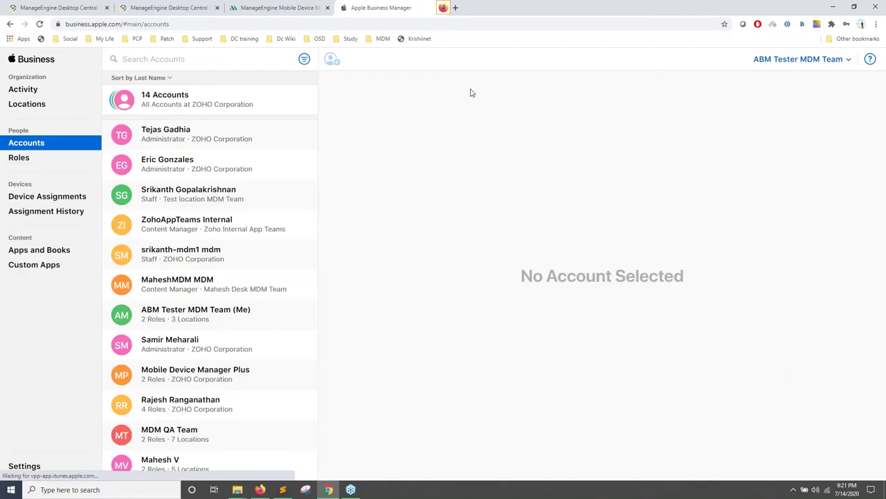
Step: Review Desktop Central's instructions pointing to Settings > Apps and Books for the server token
click(271, 5)
click(167, 8)
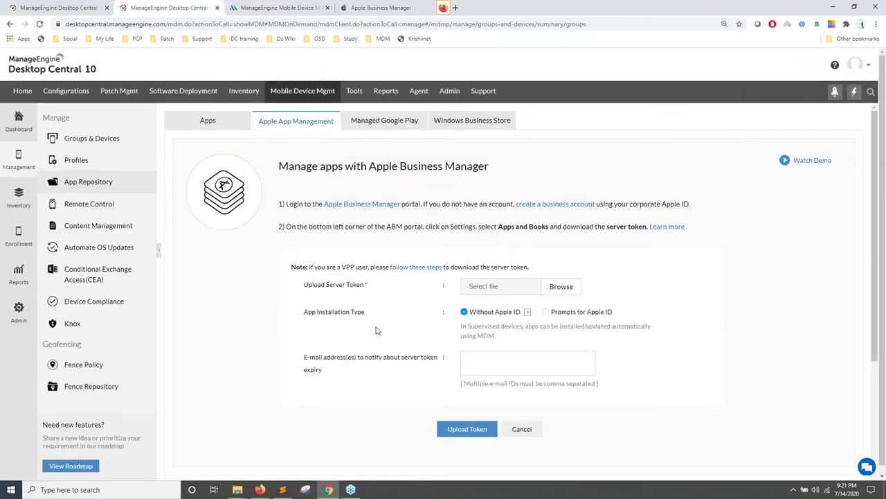
drag(444, 229, 551, 229)
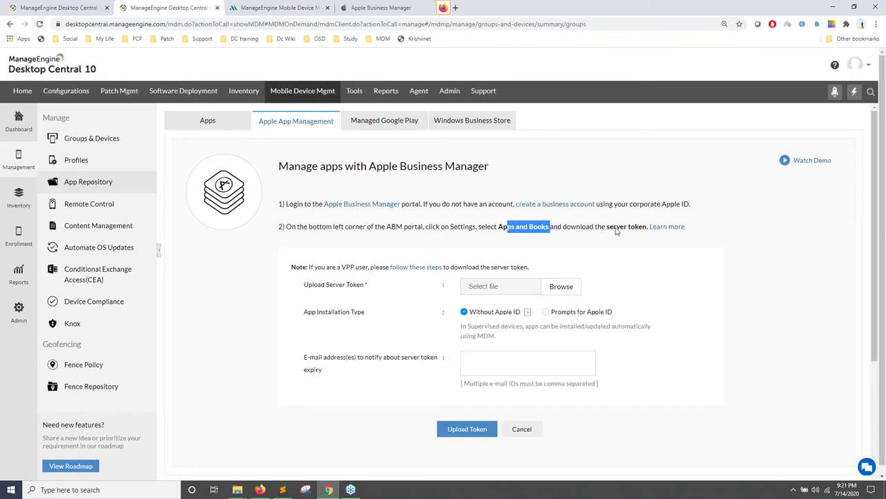
drag(608, 230, 644, 233)
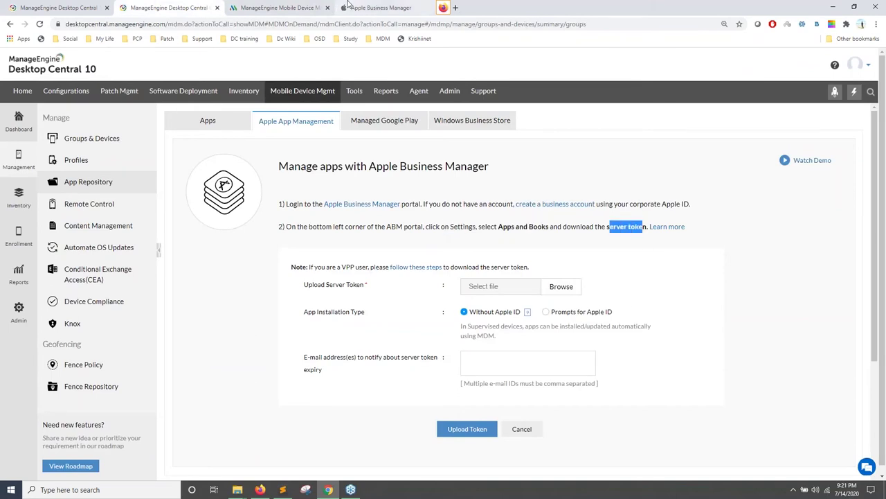
Step: Show ABM's Settings > Apps and Books server tokens, then return to Desktop Central's upload form
click(349, 7)
click(25, 469)
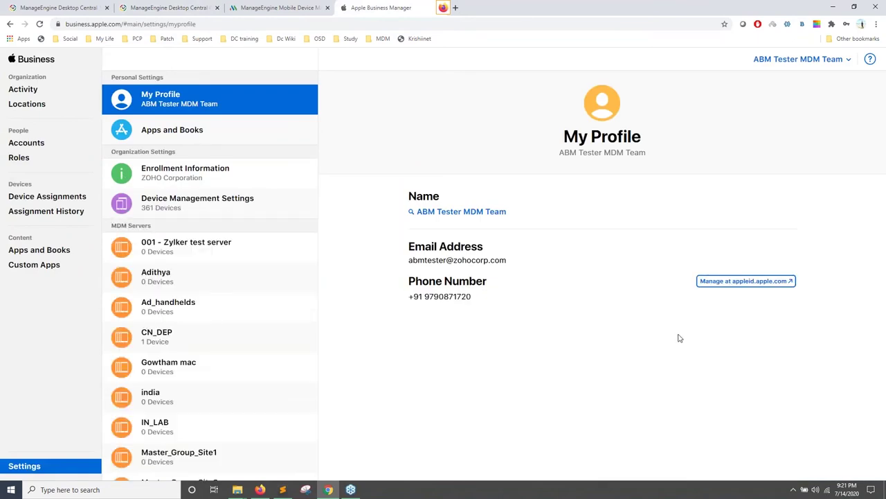
click(194, 133)
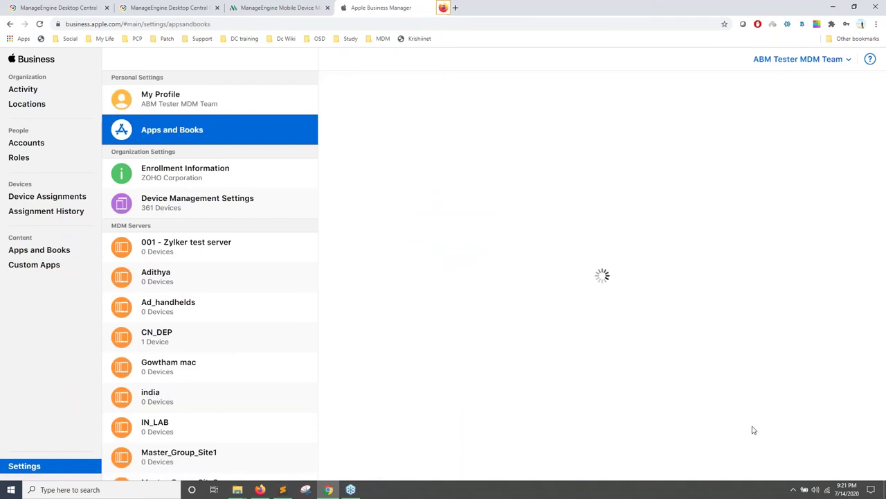
scroll(827, 396, down, 3)
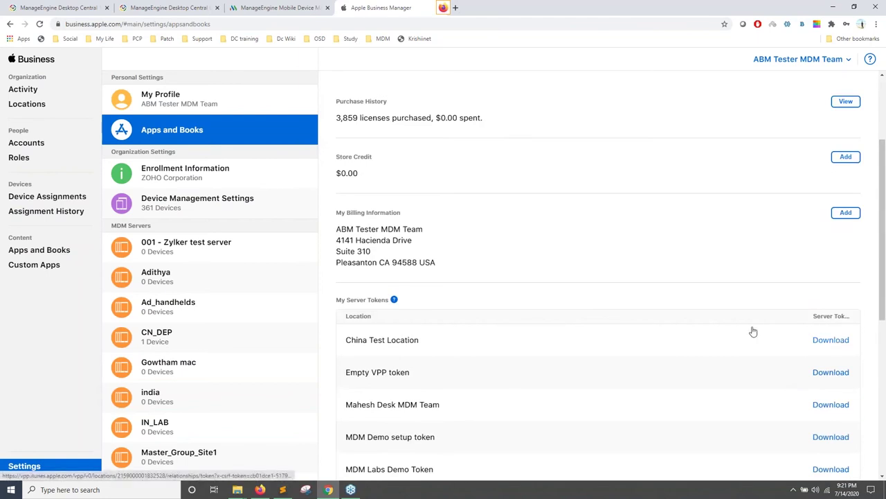
click(277, 8)
click(170, 8)
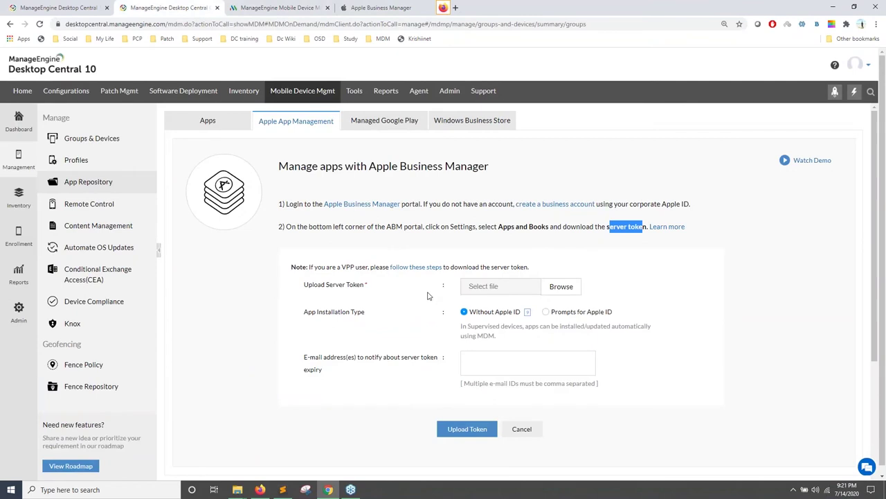
Step: Try Prompts for Apple ID, then leave App Installation Type set to Without Apple ID
drag(323, 286, 380, 288)
click(404, 330)
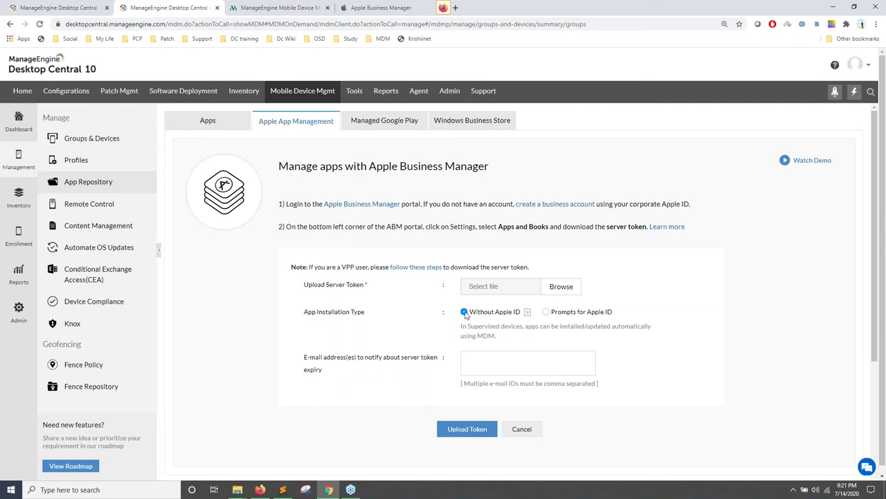
click(546, 313)
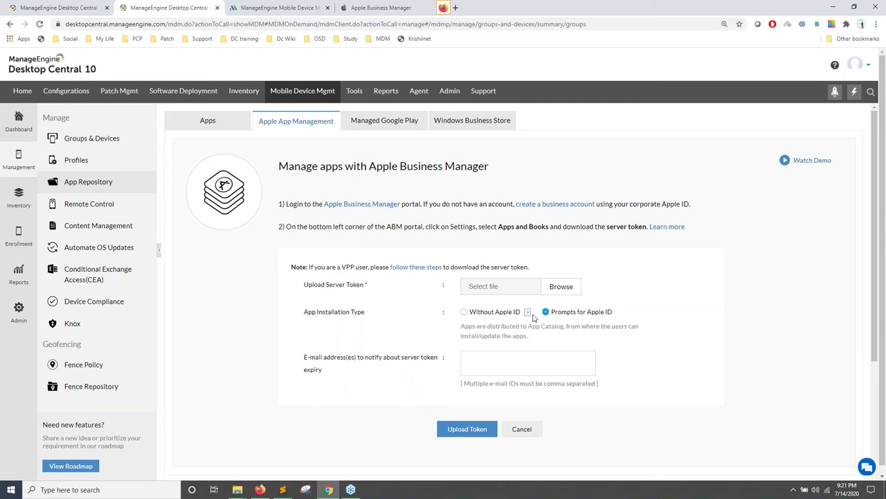
click(464, 313)
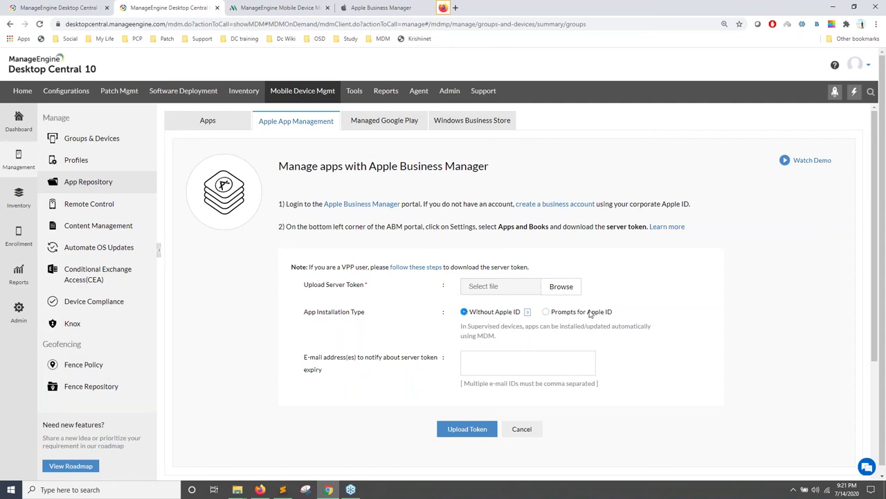
click(547, 313)
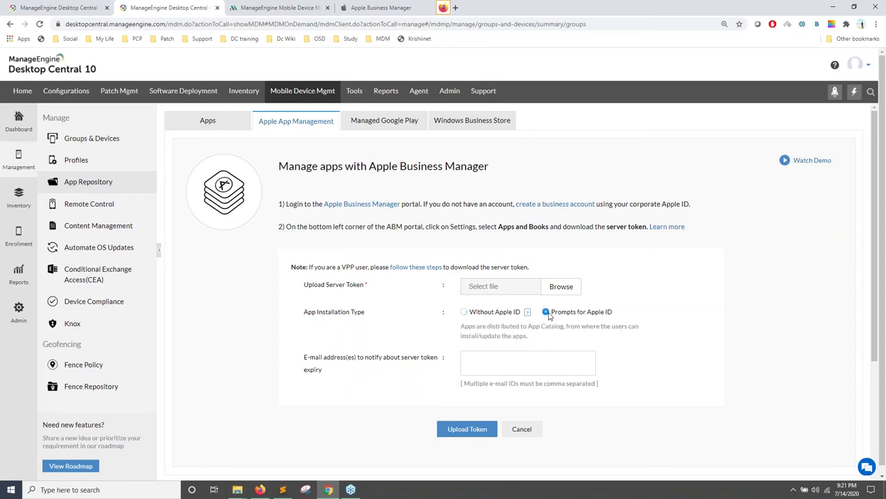
click(465, 312)
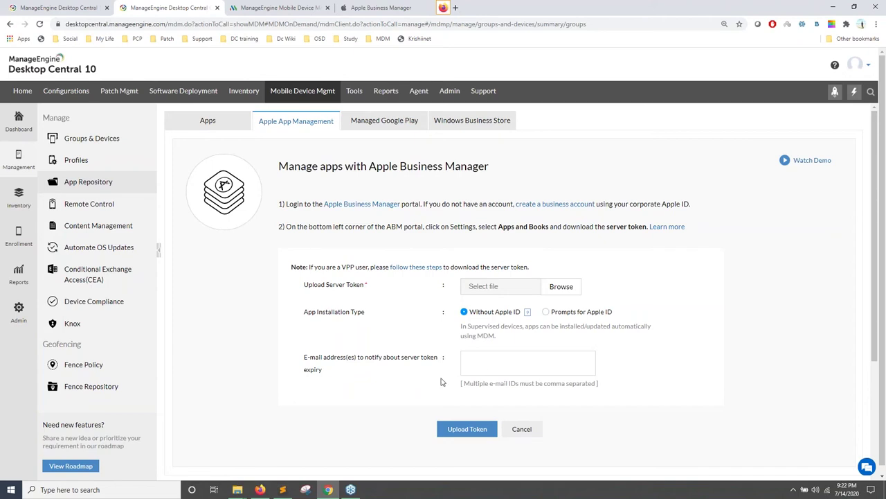
drag(328, 285, 366, 288)
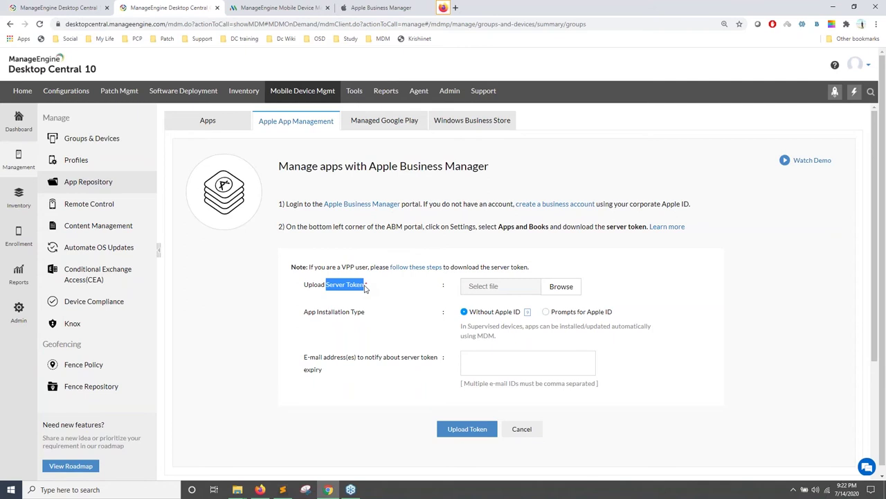
click(366, 5)
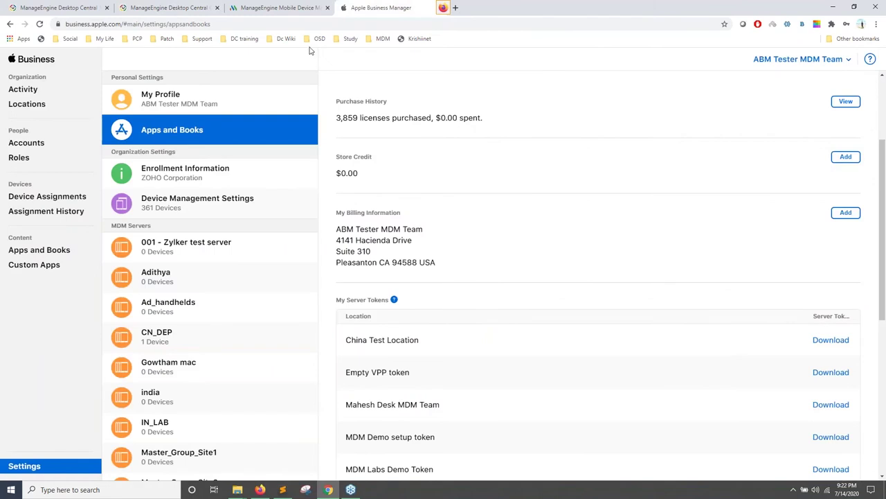
Step: Show the slides up to the server token Download slide, then bring up MDM Plus's Apple App Management
key(alt+Tab)
key(Right)
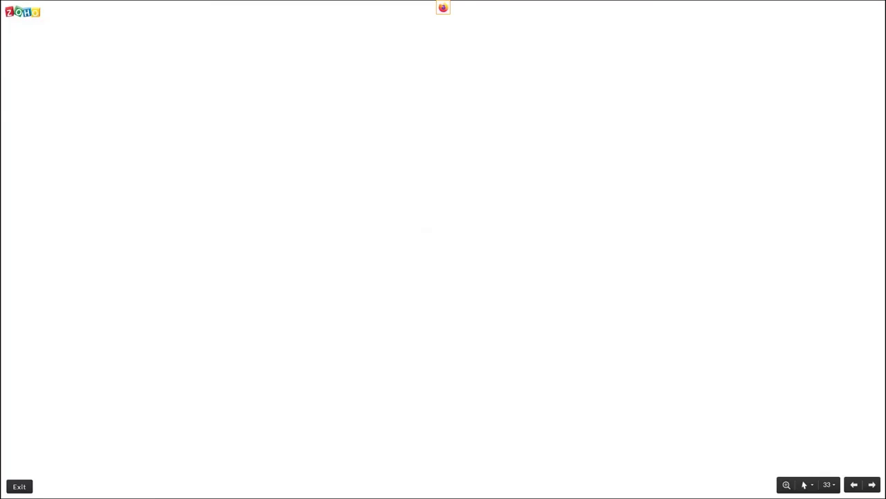
key(Right)
key(Right)
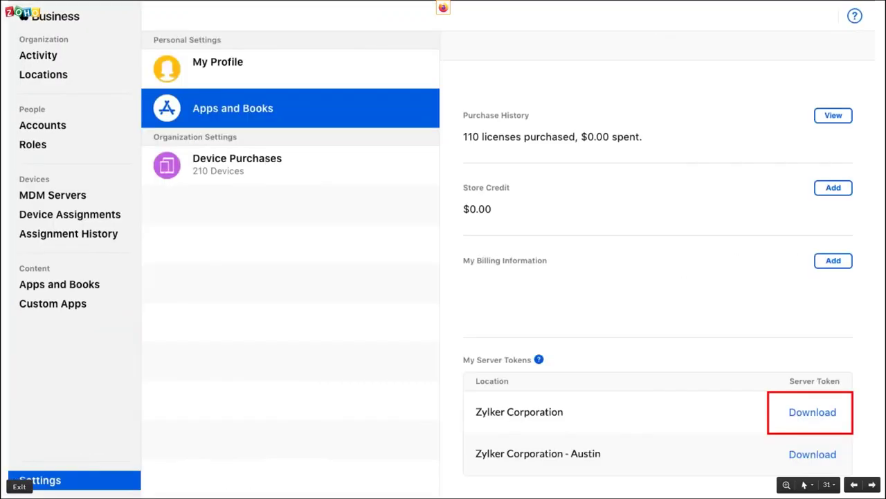
key(alt+Tab)
click(282, 8)
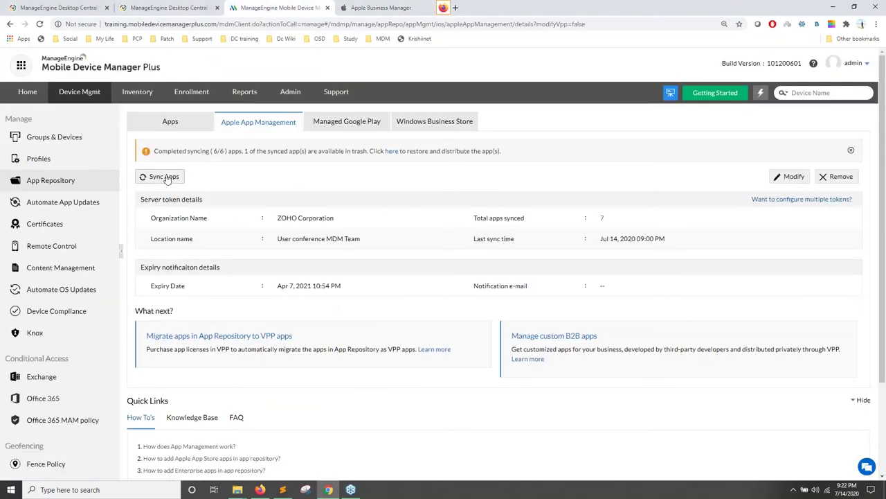
Step: Search Apps and Books for 'zoho meeting' and open the Zoho Meeting licence page
click(381, 7)
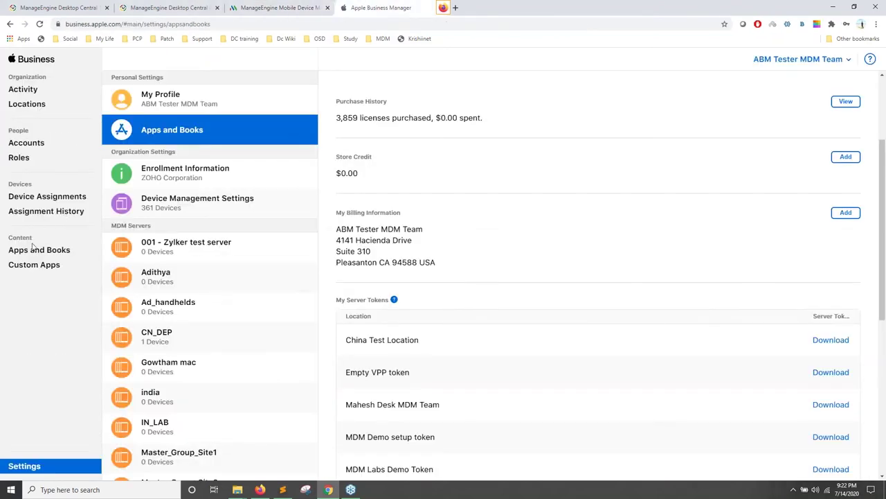
click(55, 253)
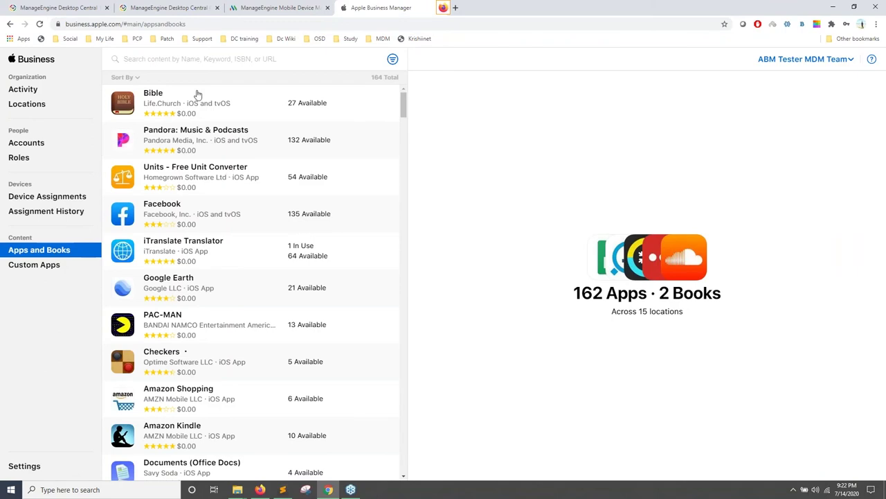
click(187, 59)
text(zo)
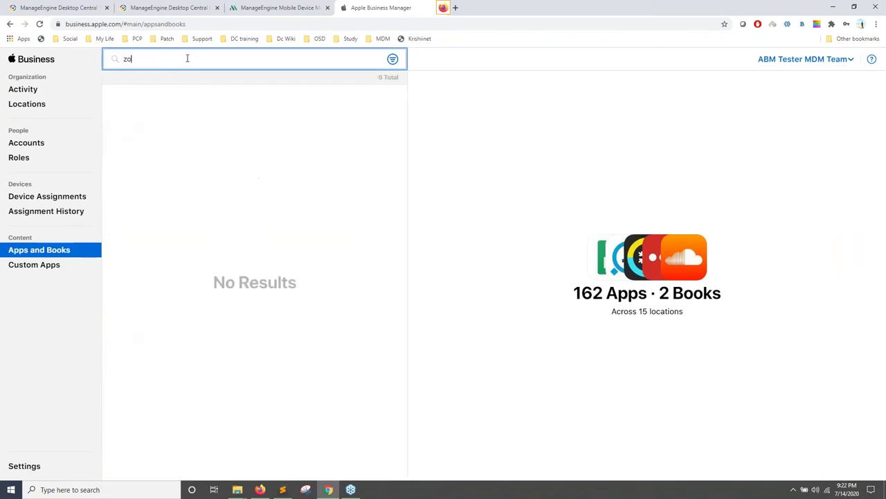
text(ho meeting)
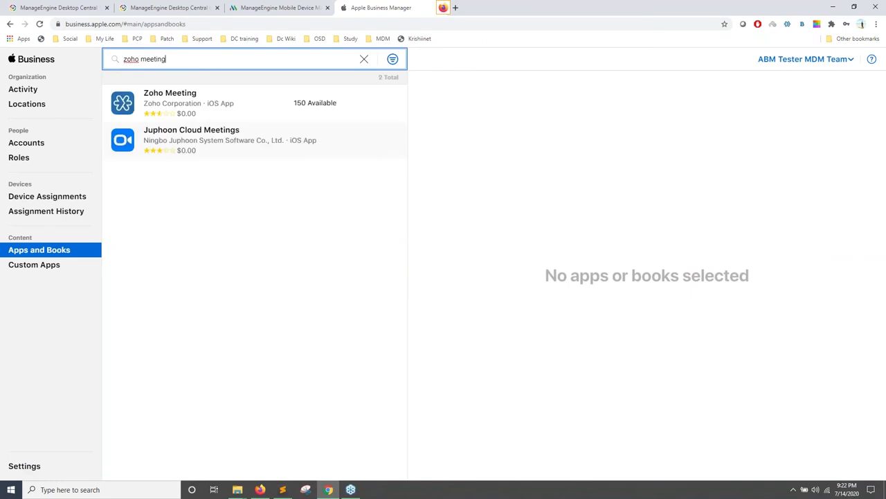
click(187, 113)
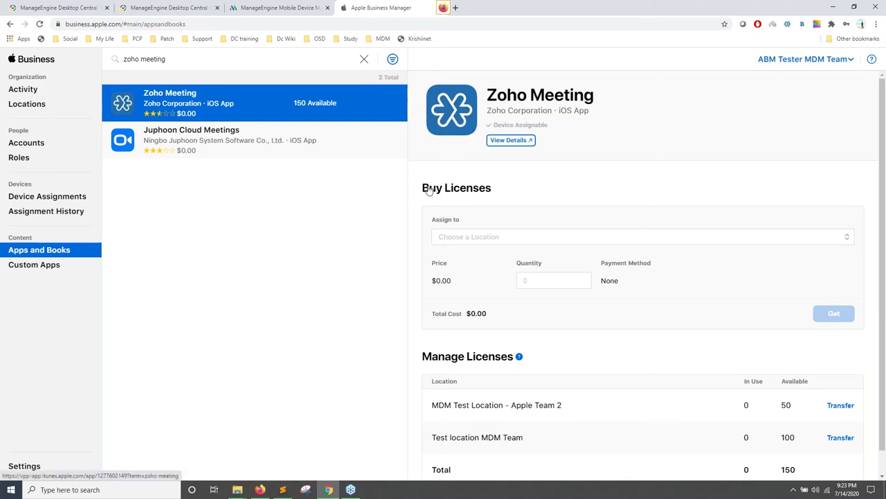
Step: Get 100 Zoho Meeting licences assigned to the MDM Training Server location
click(509, 236)
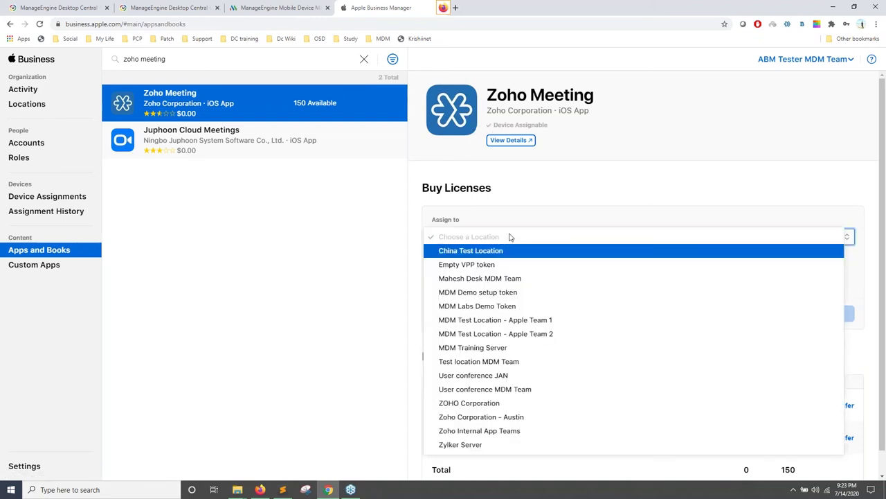
click(511, 348)
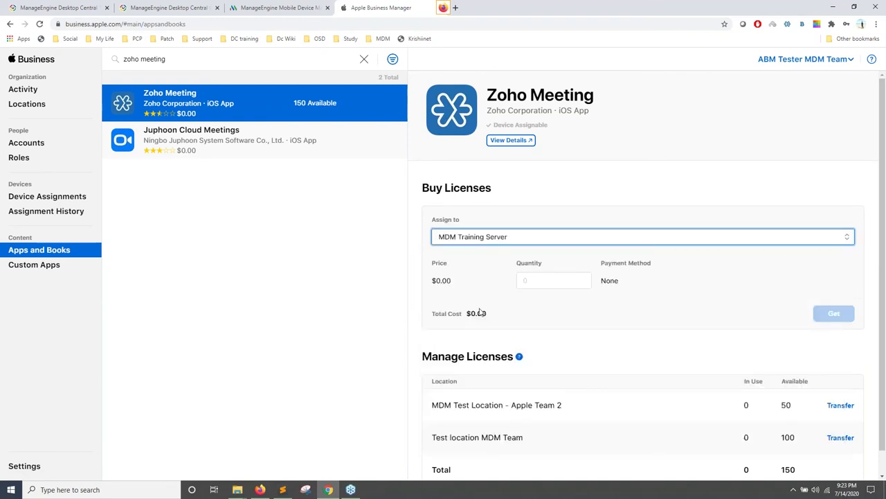
click(538, 277)
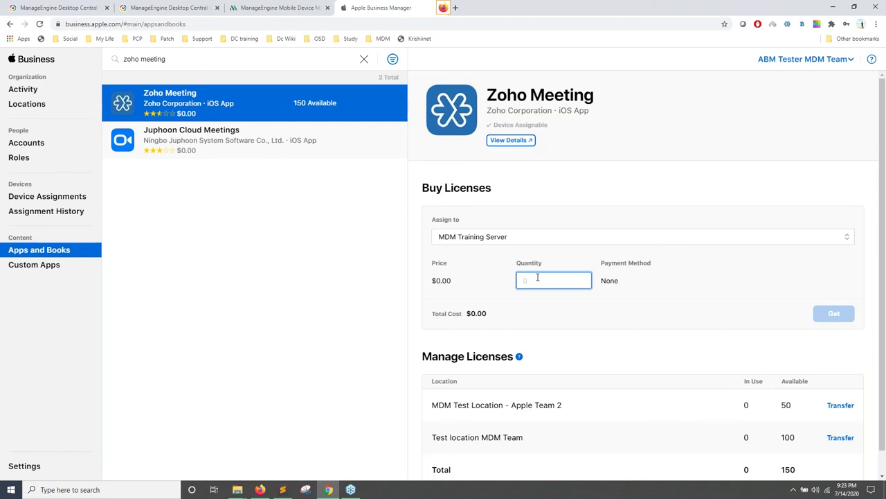
text(100)
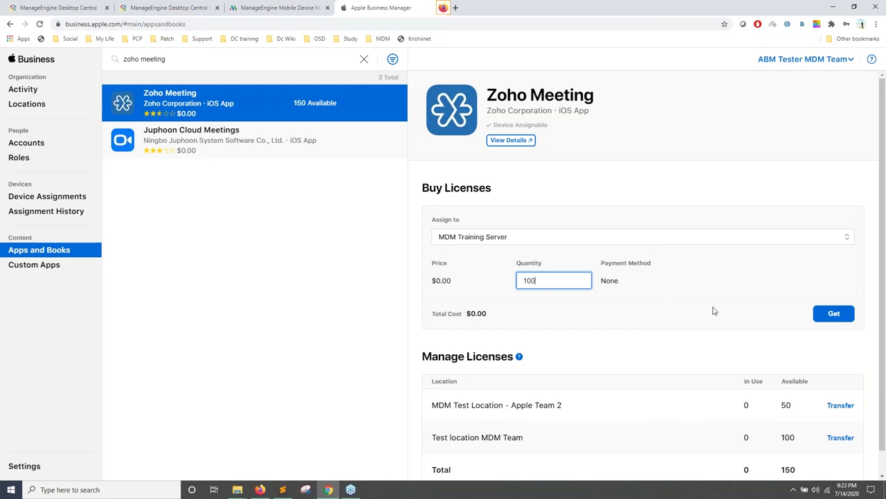
click(833, 316)
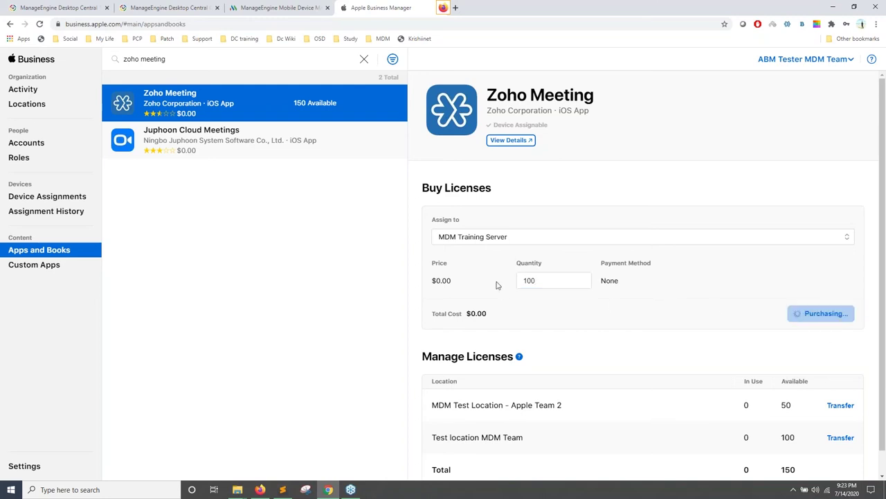
click(307, 6)
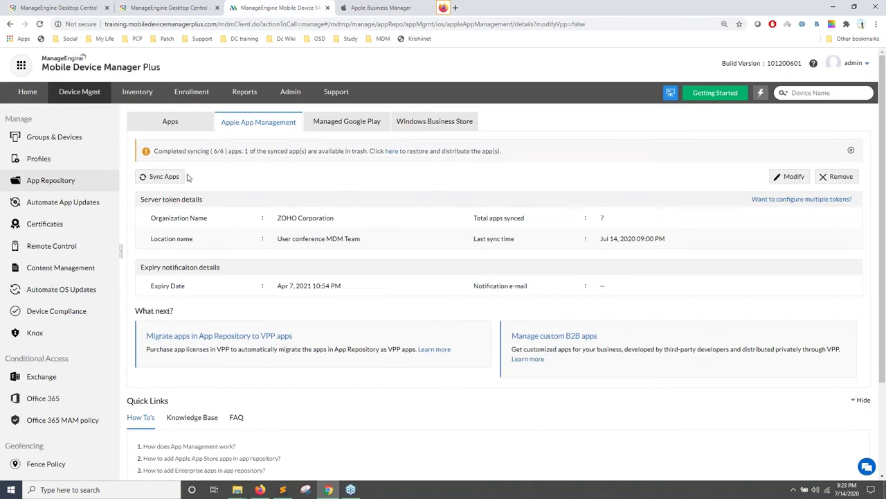
Step: Sync apps from Apple Business Manager and review the 6 synced apps
click(166, 178)
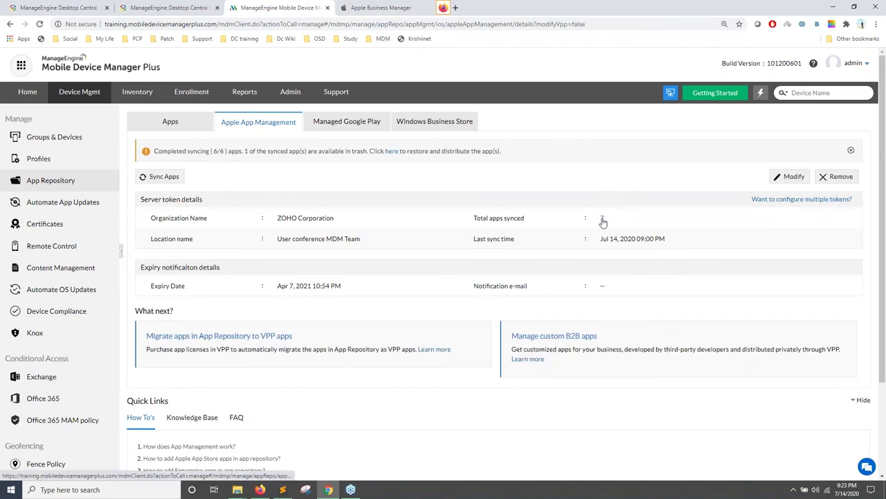
click(602, 220)
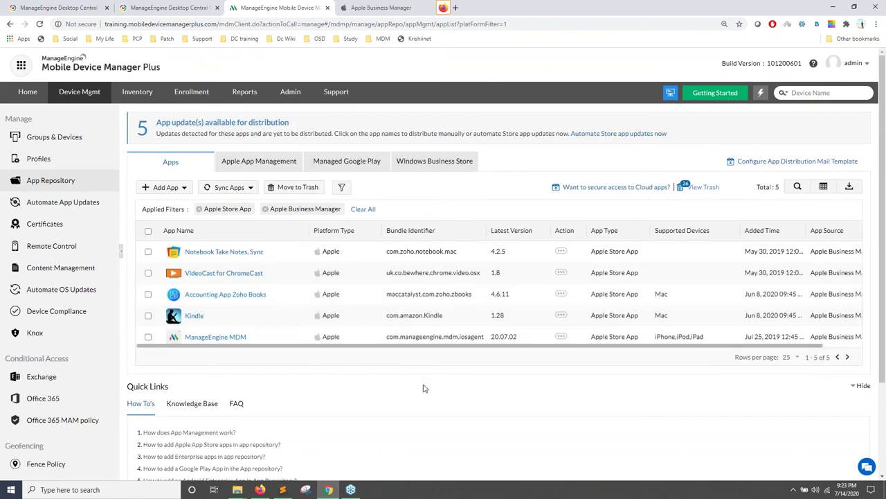
click(63, 139)
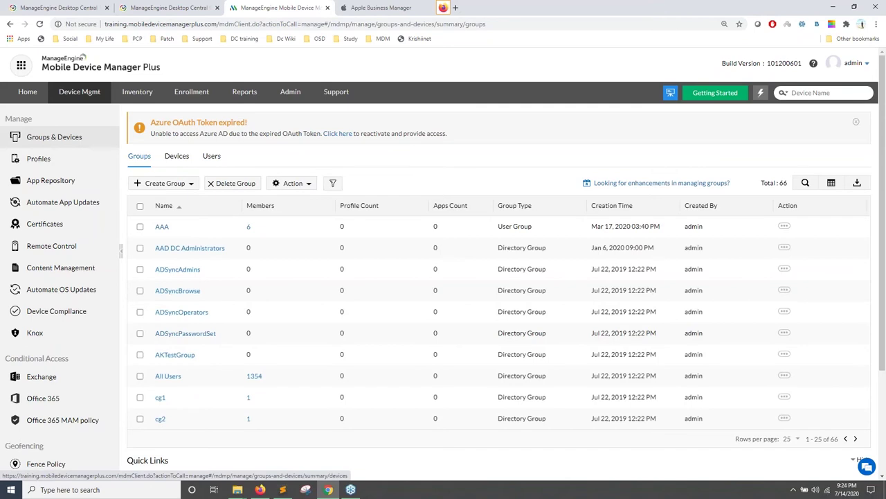
Step: Select the ADSyncOperators and ADSyncPasswordSet groups for app distribution
scroll(159, 263, down, 2)
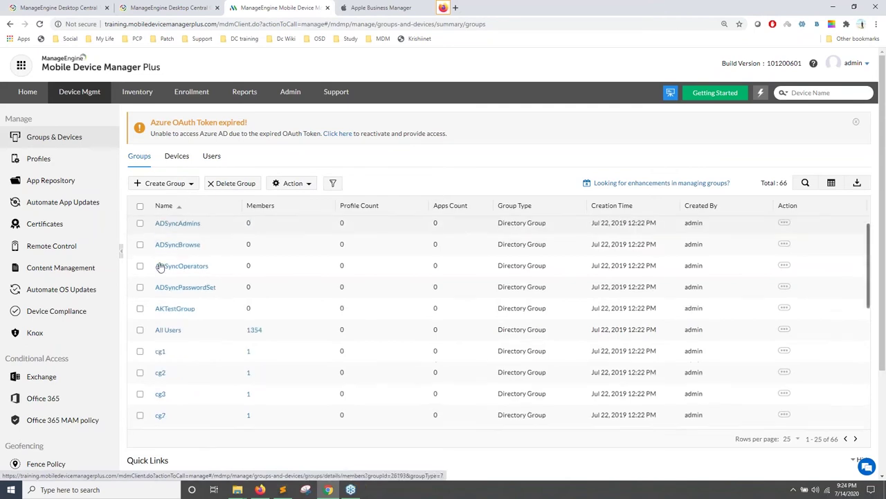
click(140, 282)
click(140, 261)
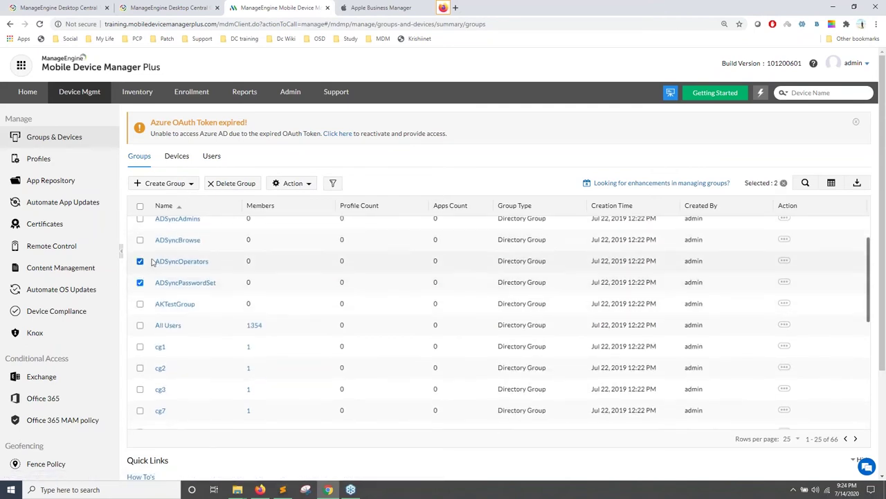
click(287, 185)
click(284, 218)
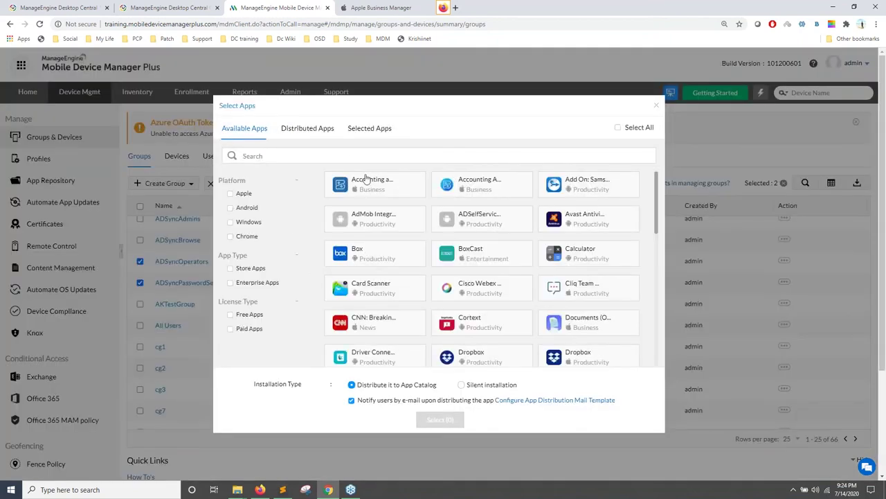
Step: Silently distribute two Accounting apps to both groups, then advance the presentation slides
click(368, 180)
click(462, 385)
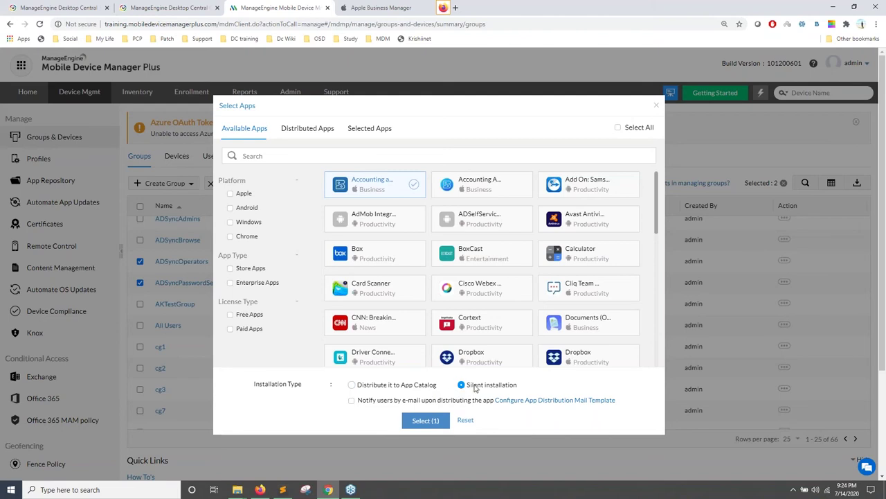
click(474, 192)
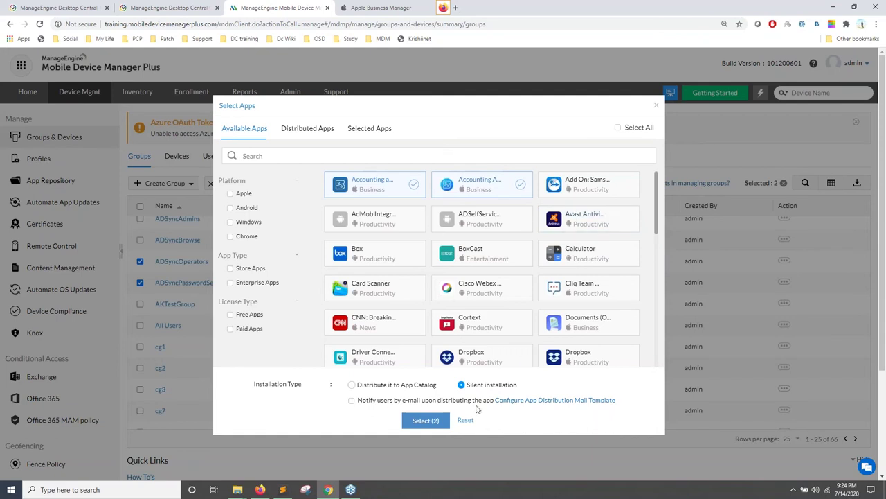
click(430, 420)
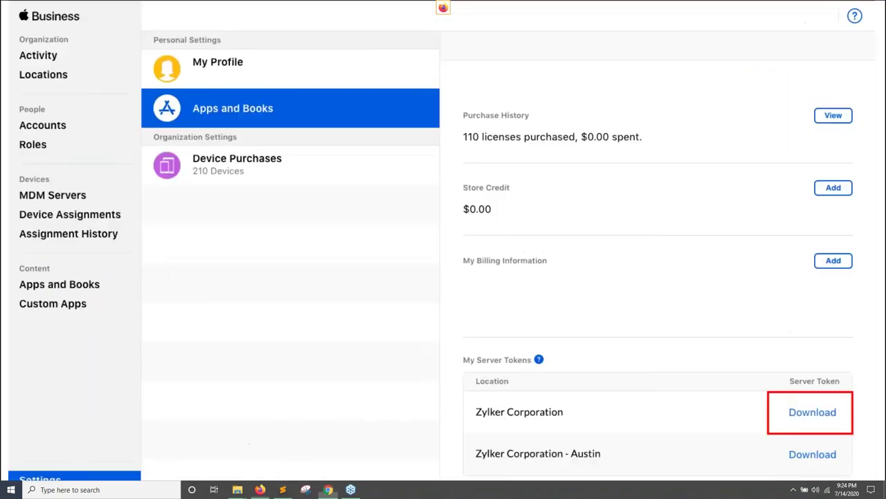
key(Right)
key(Right)
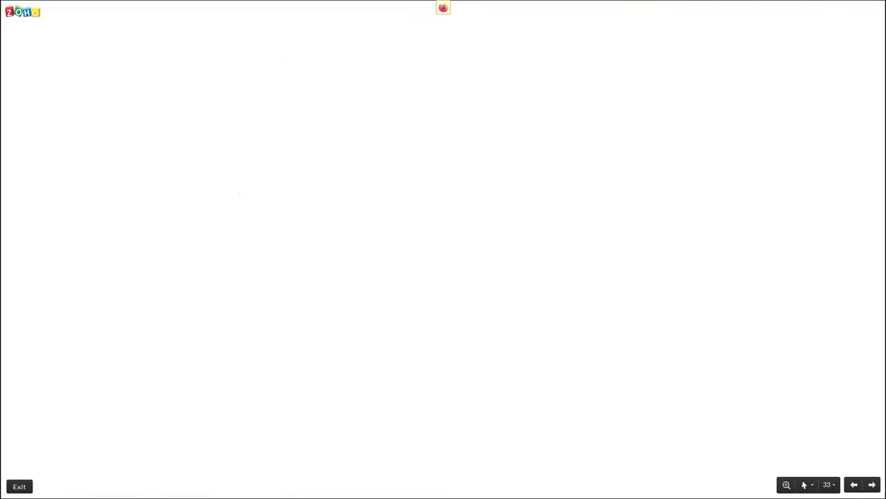
key(Right)
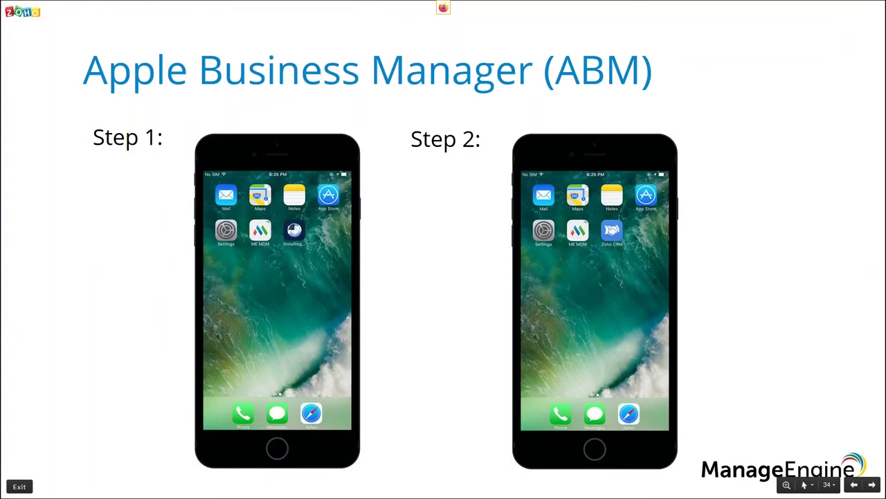
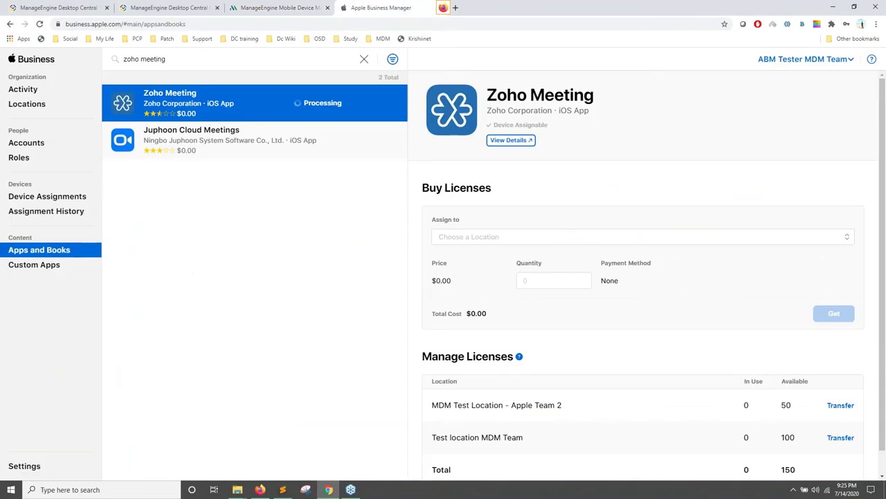
Step: View MDM Plus's Managed Google Play details, then choose Register without G Suite in Desktop Central
click(260, 8)
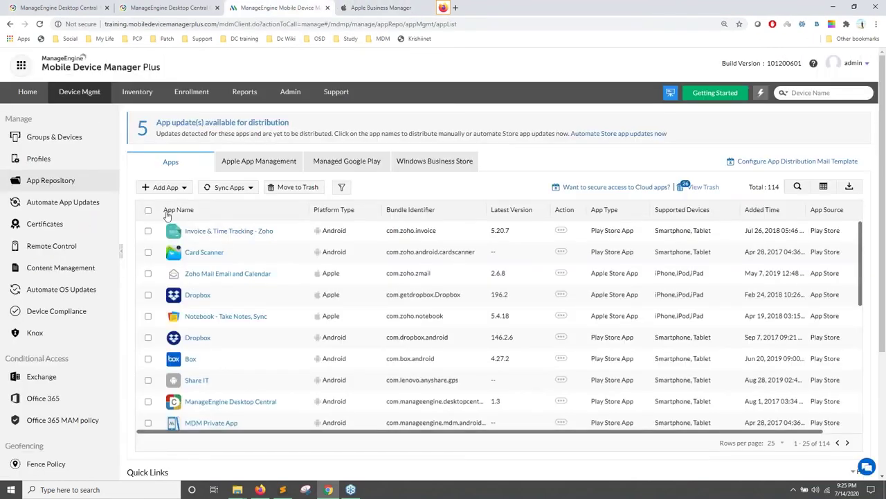
click(327, 168)
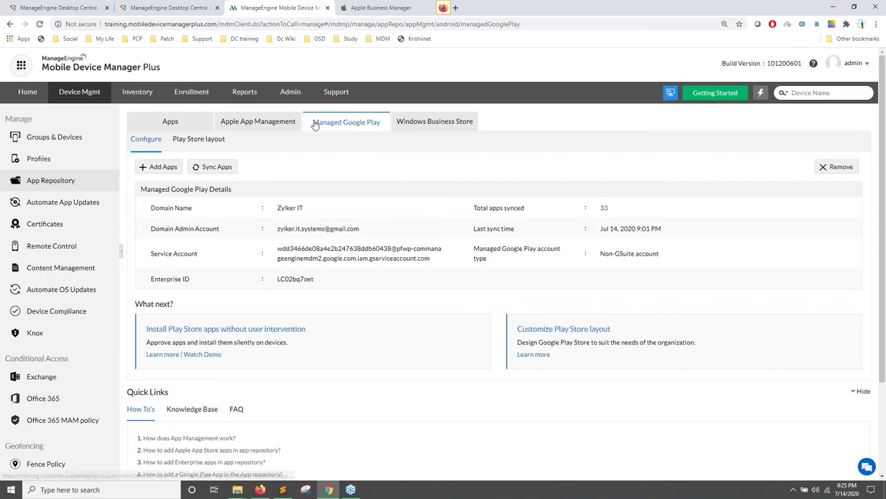
key(ctrl+shift+Tab)
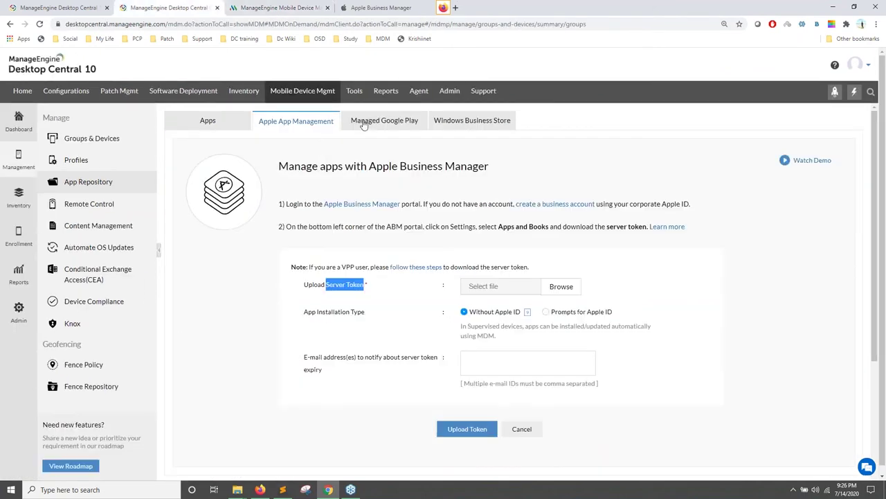
click(364, 123)
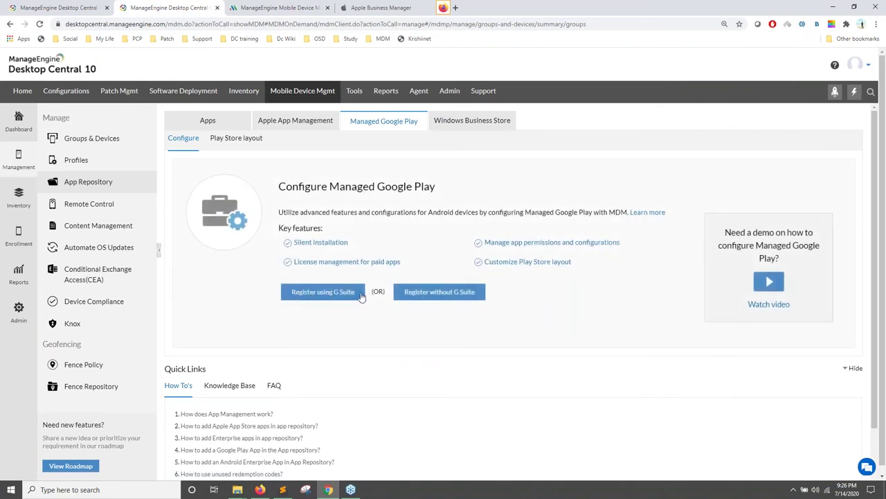
click(452, 293)
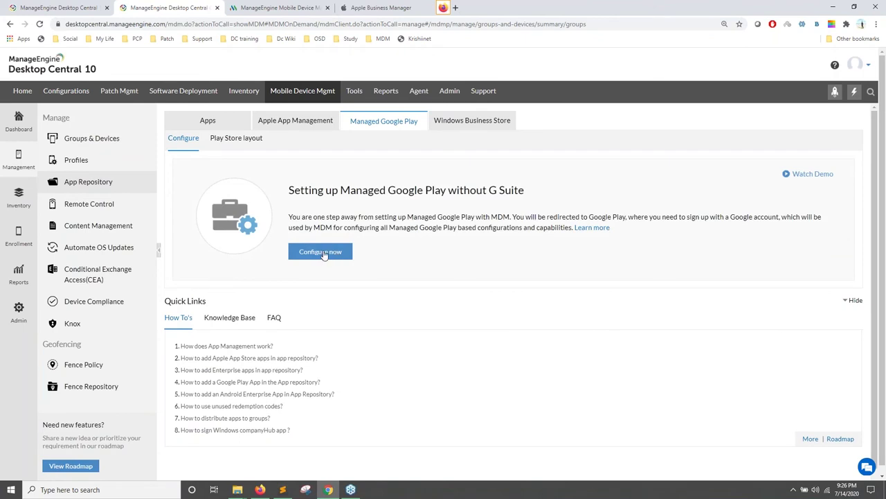
key(alt+Tab)
Step: Advance through the Bring Android to Work, business name, contact details and setup-complete slides
key(Right)
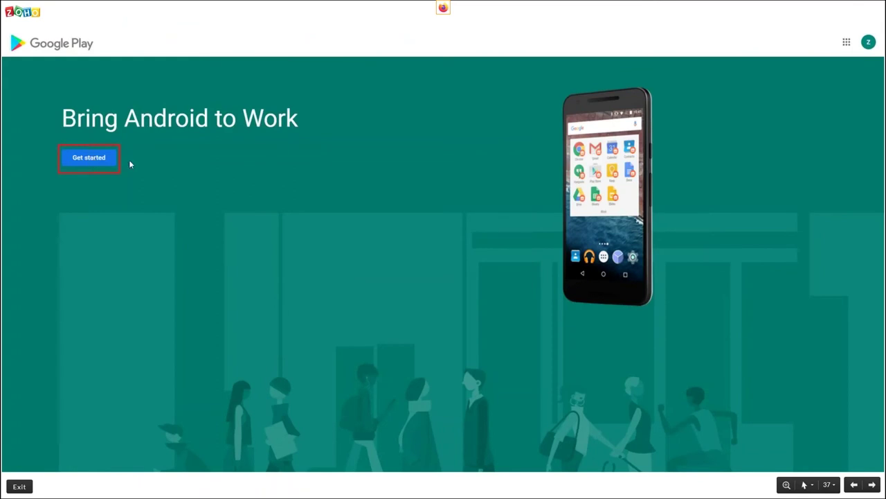
key(Right)
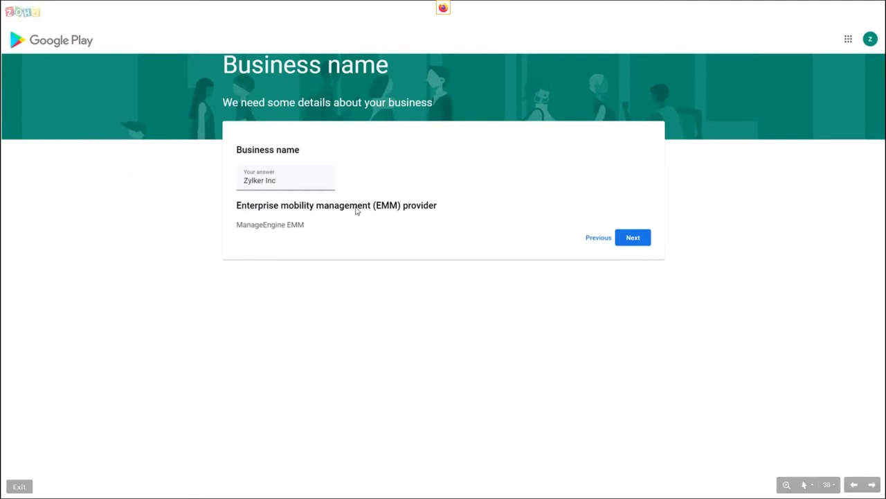
click(305, 236)
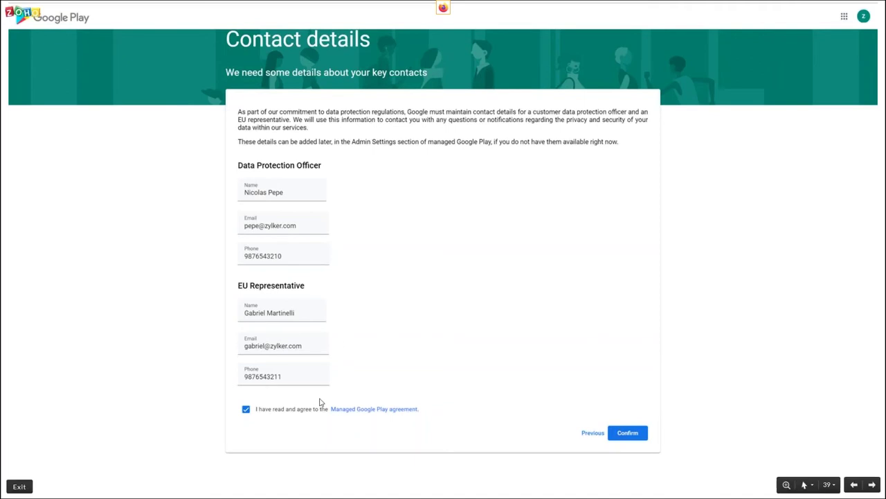
click(250, 410)
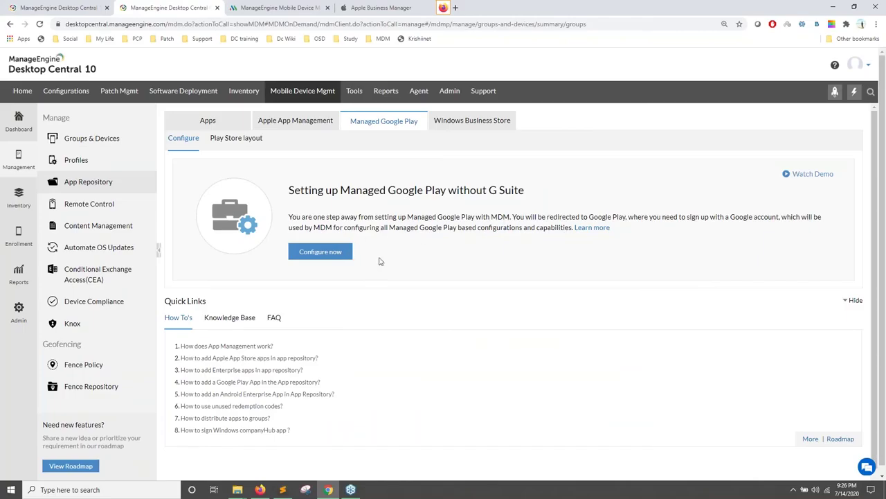
click(316, 257)
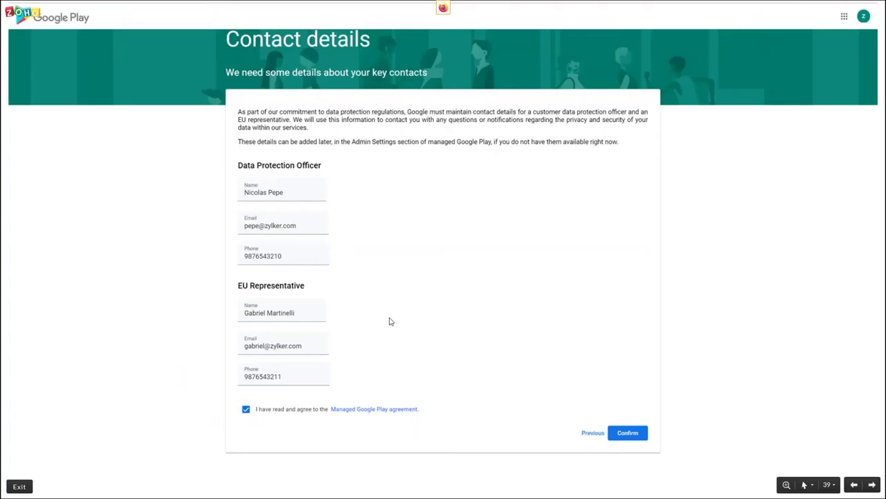
click(390, 322)
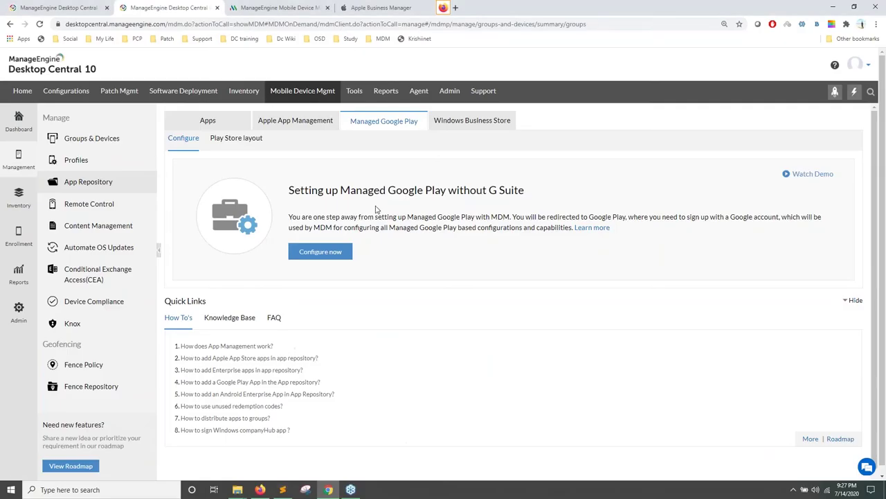
Step: Back in Mobile Device Manager Plus, open Add Apps to browse Google Play featured apps
click(305, 6)
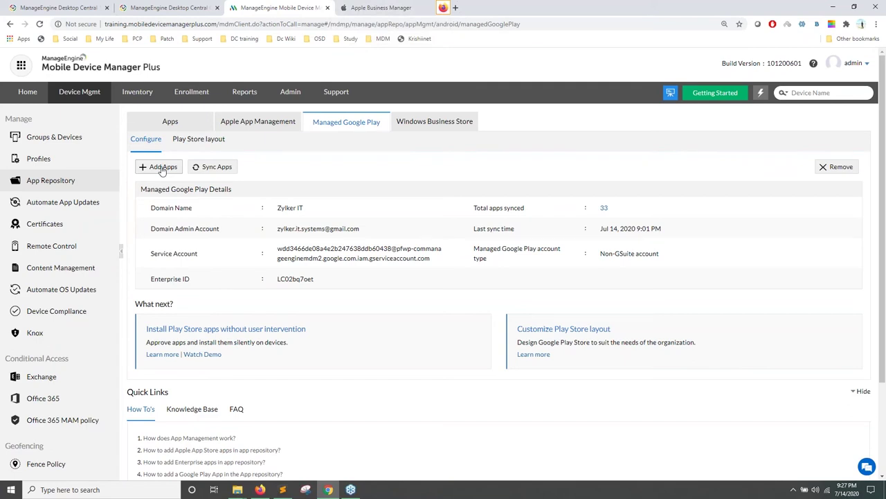
click(162, 170)
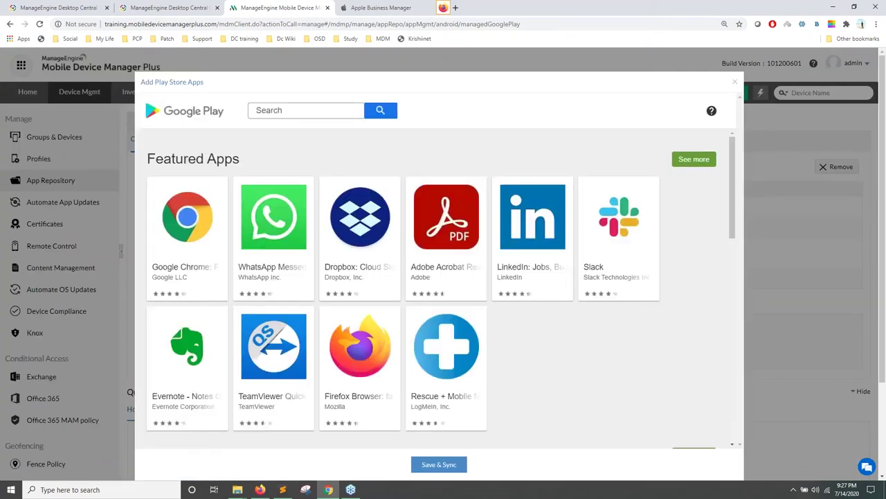
Step: Approve LinkedIn, accepting its permissions and keeping it approved on new ones, then sync apps
click(520, 233)
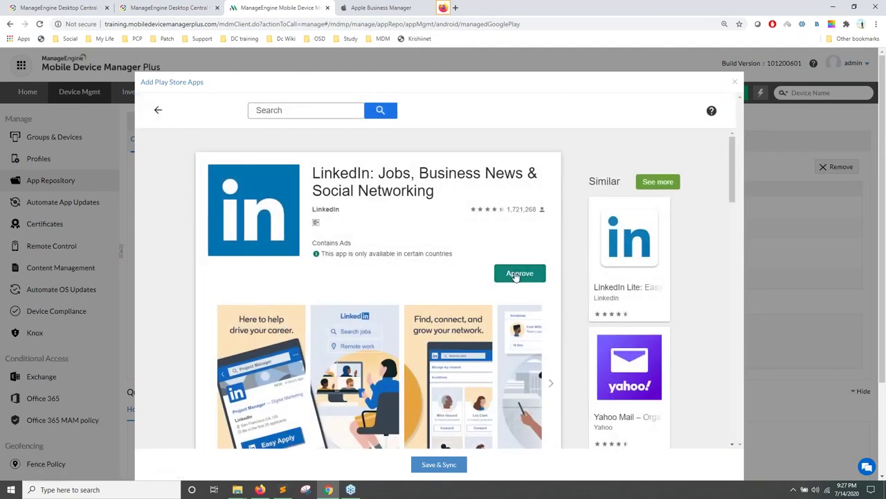
click(515, 274)
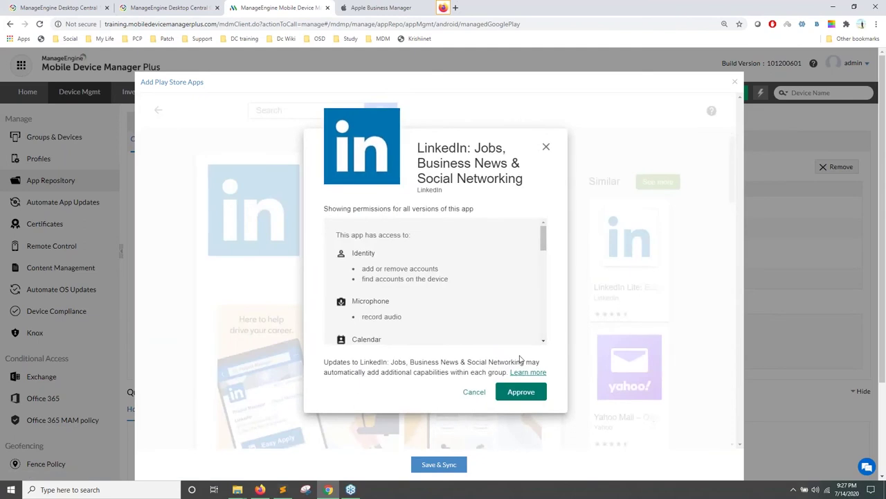
click(520, 390)
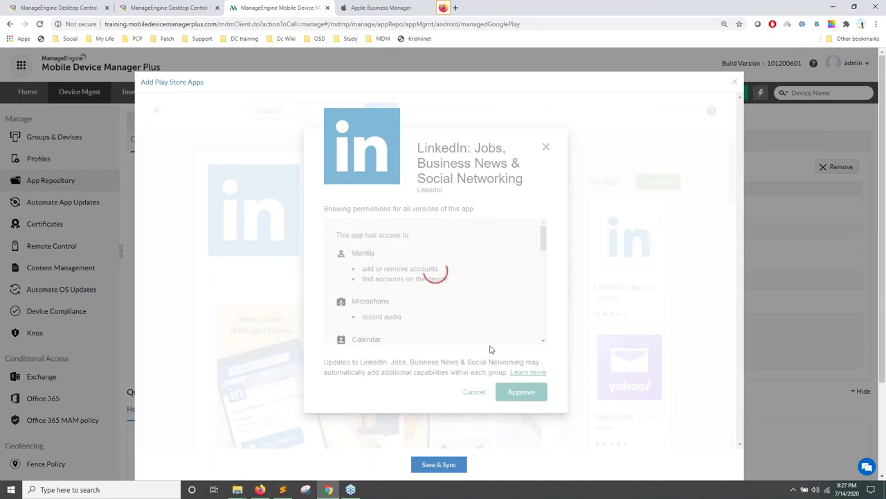
scroll(443, 441, down, 2)
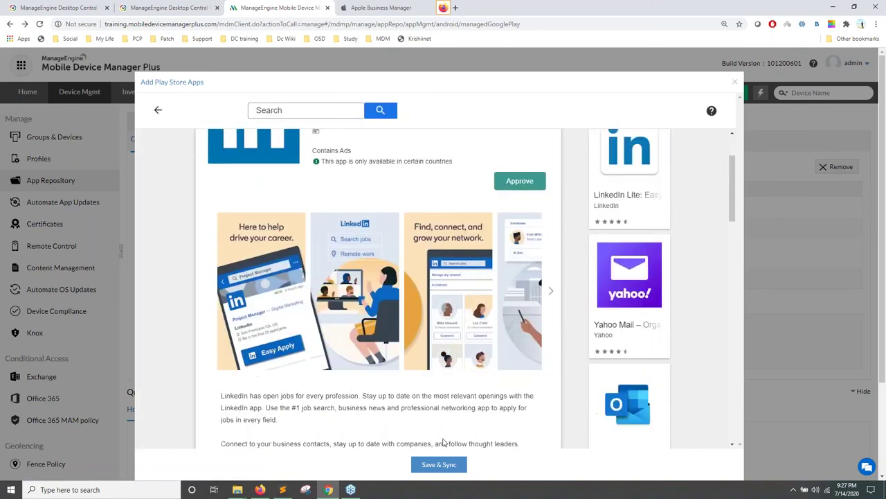
click(544, 350)
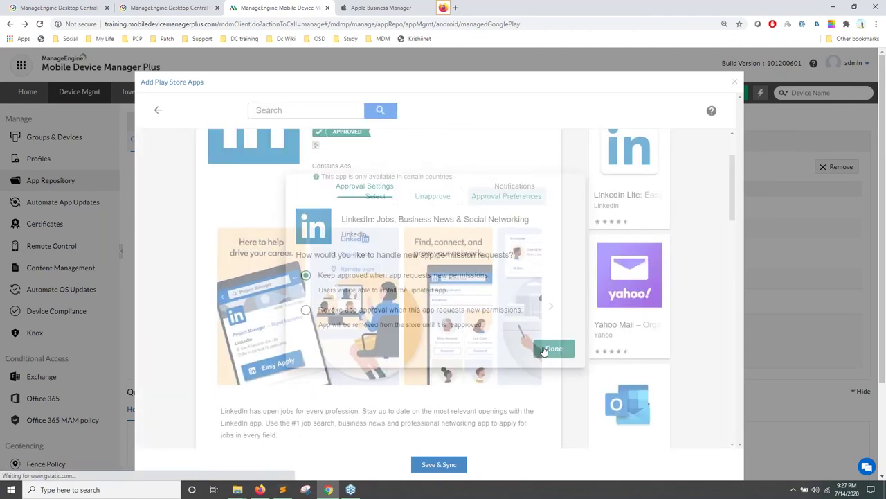
scroll(544, 350, up, 2)
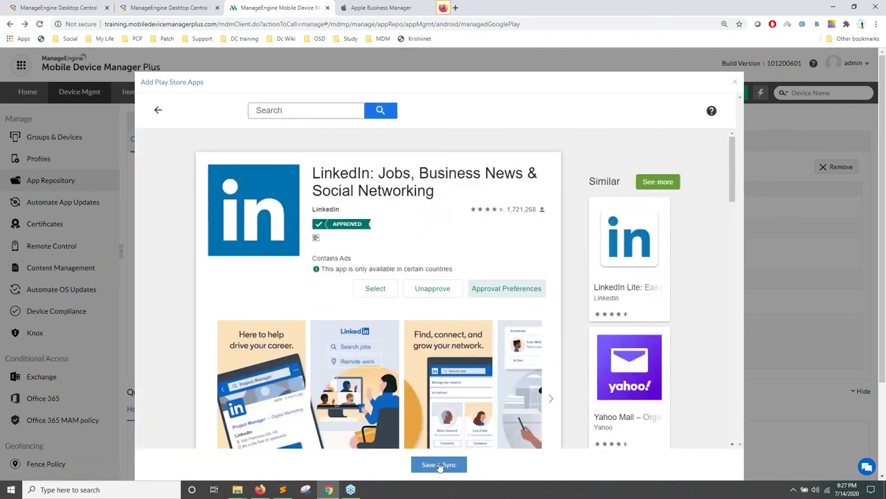
click(439, 465)
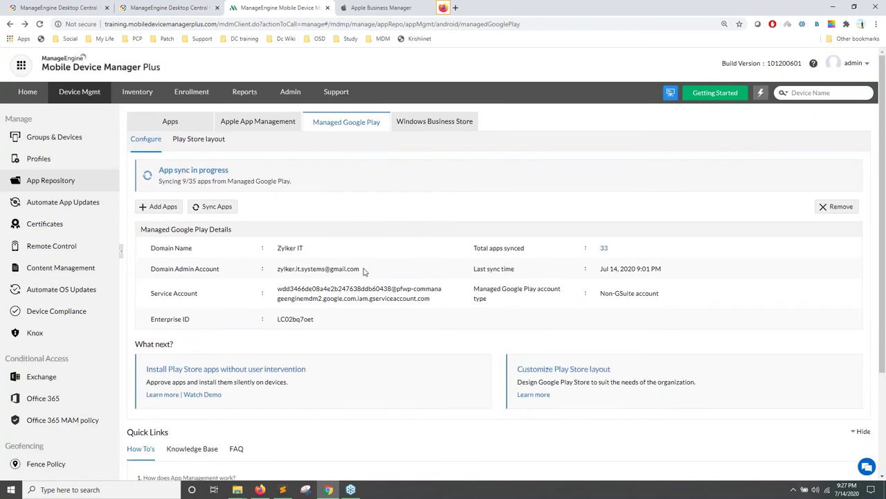
Step: Inspect the Permissions of Invoice & Time Tracking - Zoho, then go back to the App Repository
click(115, 202)
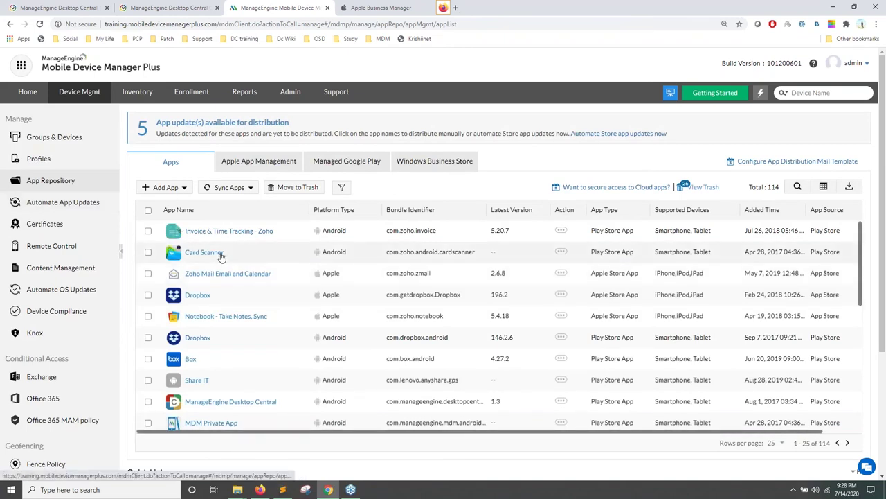
click(238, 236)
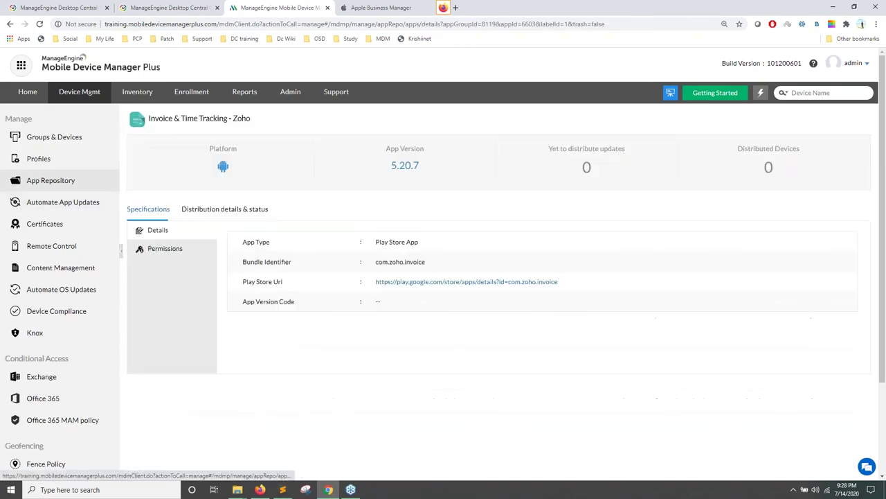
click(178, 253)
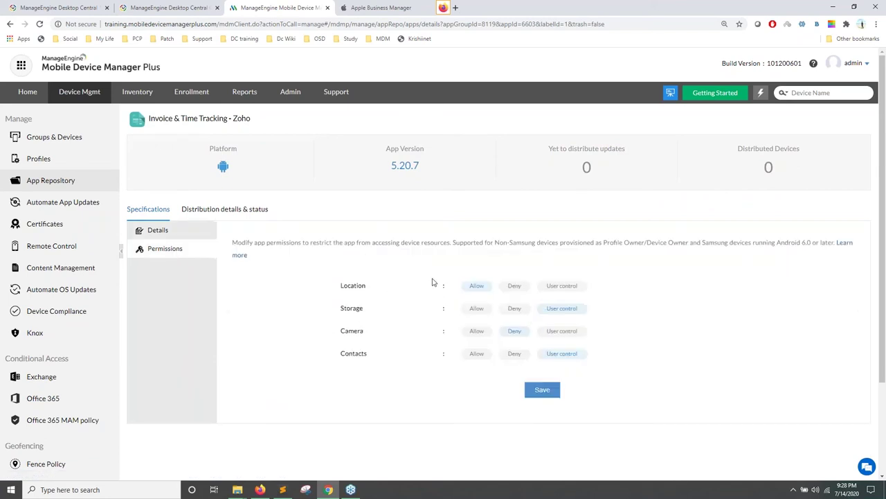
scroll(433, 280, down, 1)
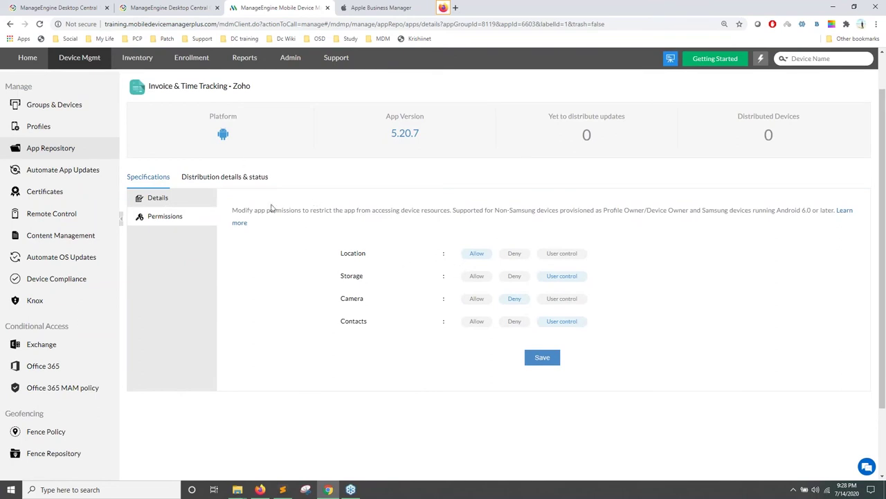
scroll(237, 164, up, 1)
double_click(241, 118)
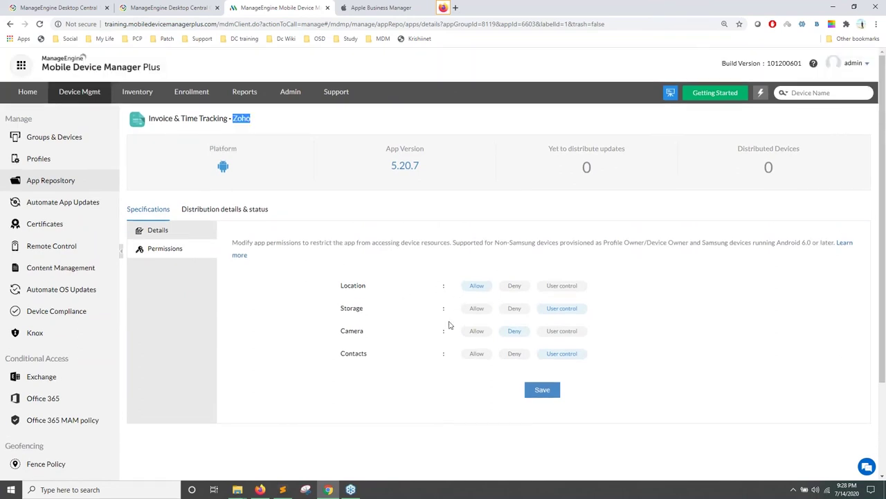
click(487, 312)
click(61, 190)
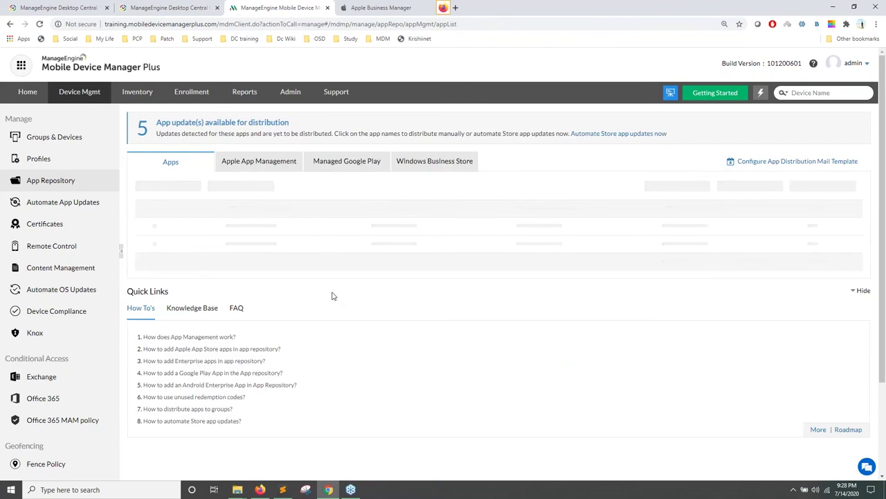
scroll(207, 338, down, 2)
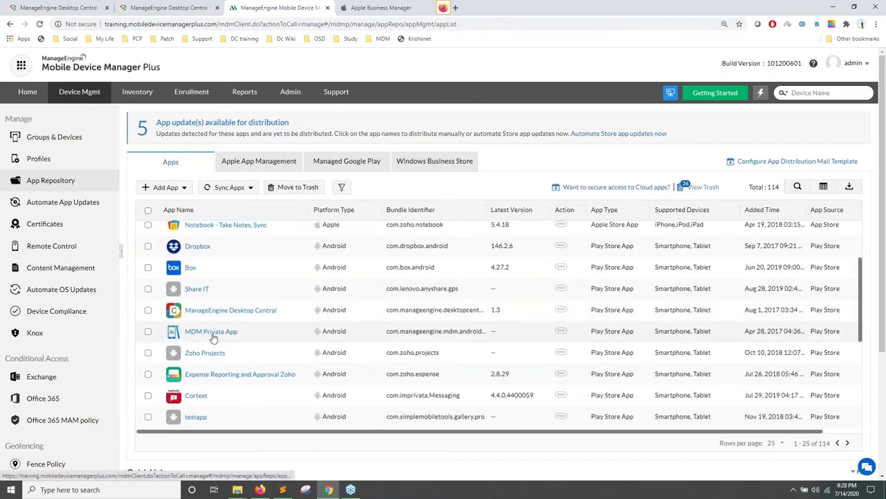
Step: Glance at Zoho Projects, then filter the app repository by App Type to Play Store apps
click(223, 362)
click(48, 180)
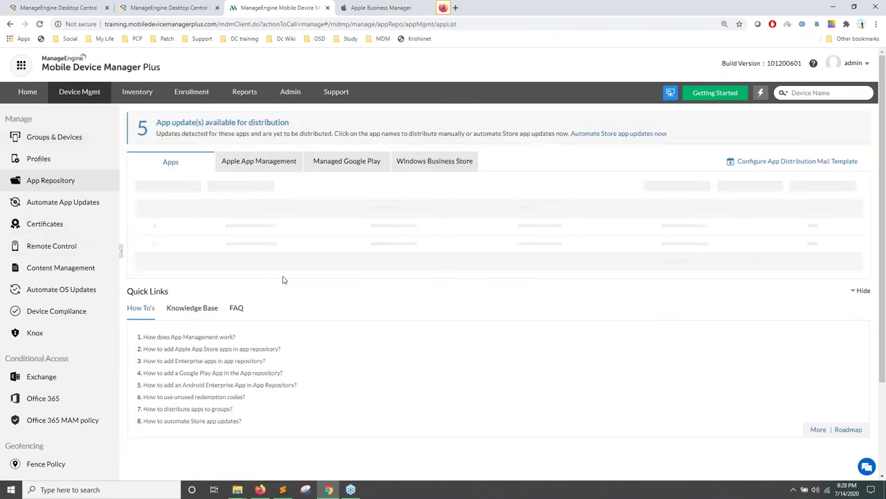
scroll(282, 279, down, 5)
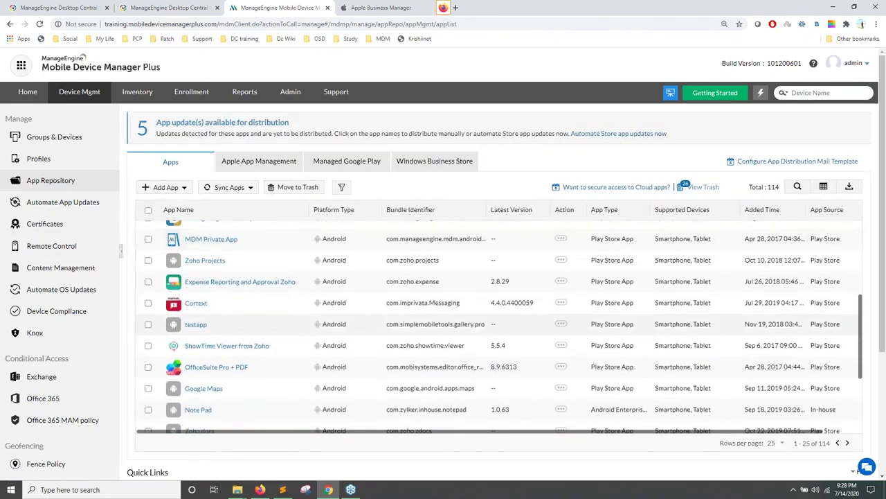
click(341, 187)
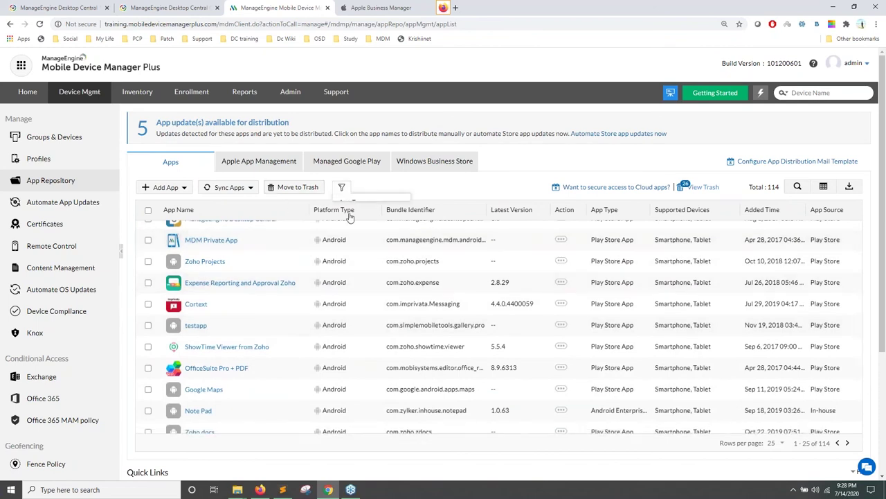
mouse_move(357, 202)
click(451, 236)
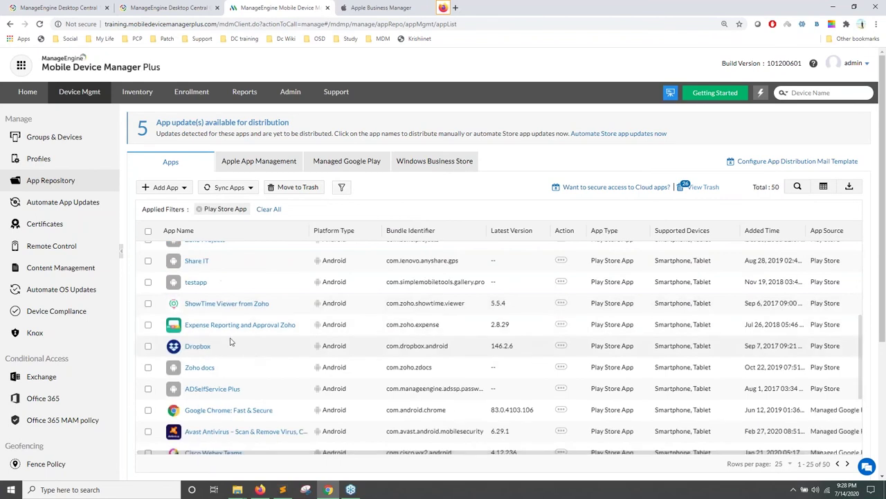
Step: Review Expense Reporting and Approval Zoho's permissions, then open Groups & Devices
click(223, 324)
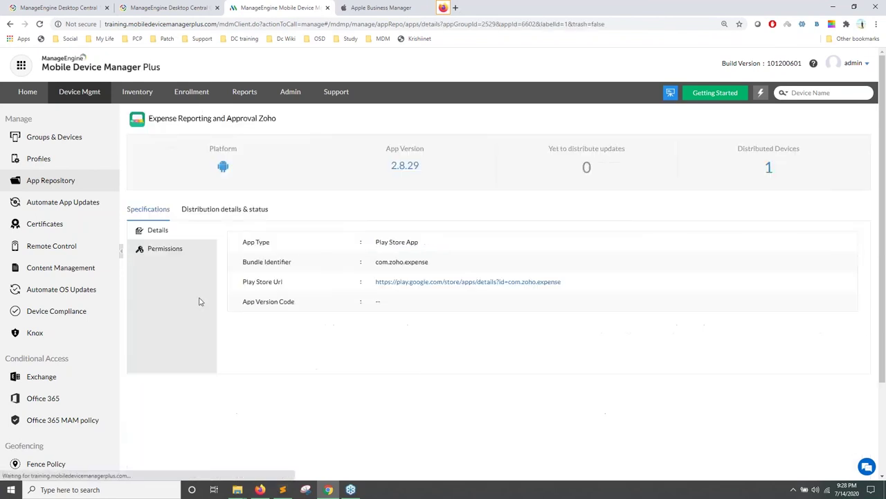
click(166, 249)
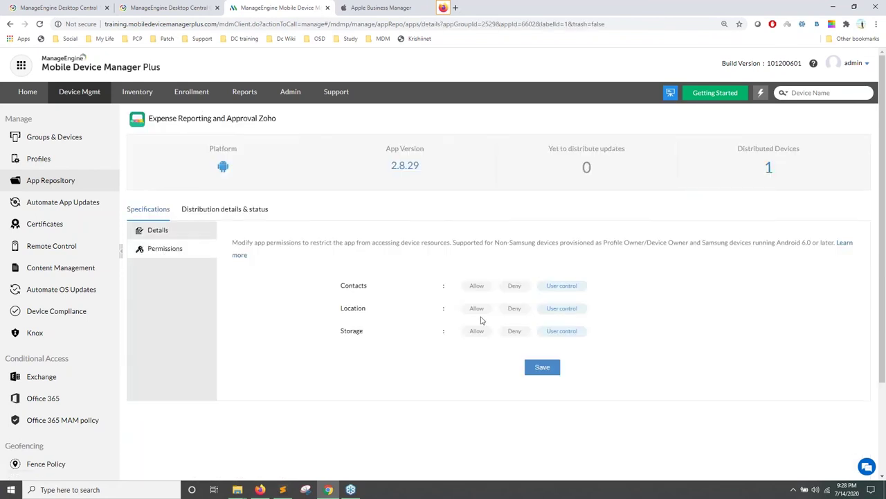
click(47, 138)
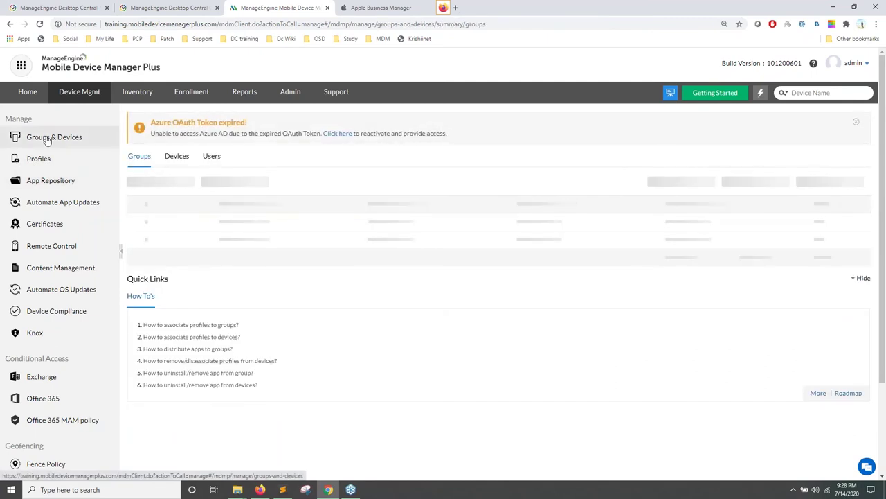
Step: Start distributing apps to AAA and AAD DC Administrators, then show the on-device Steps #1–#3 slide
click(140, 226)
click(140, 248)
click(293, 184)
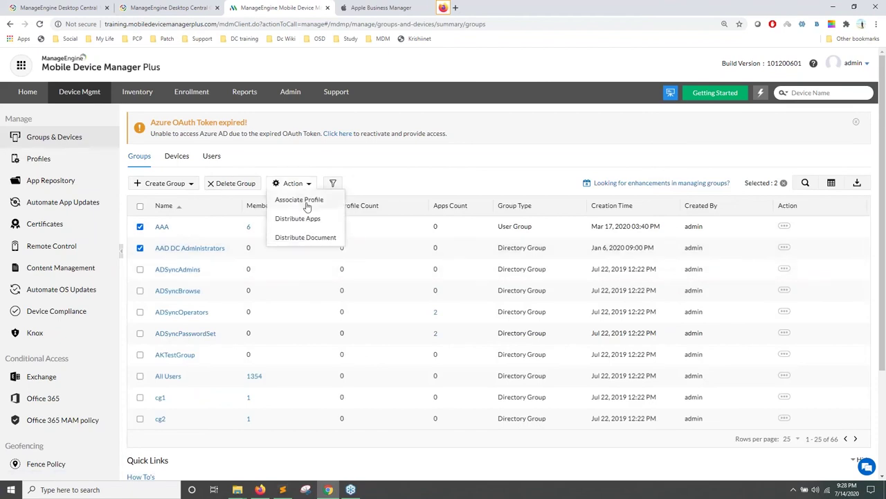
click(306, 219)
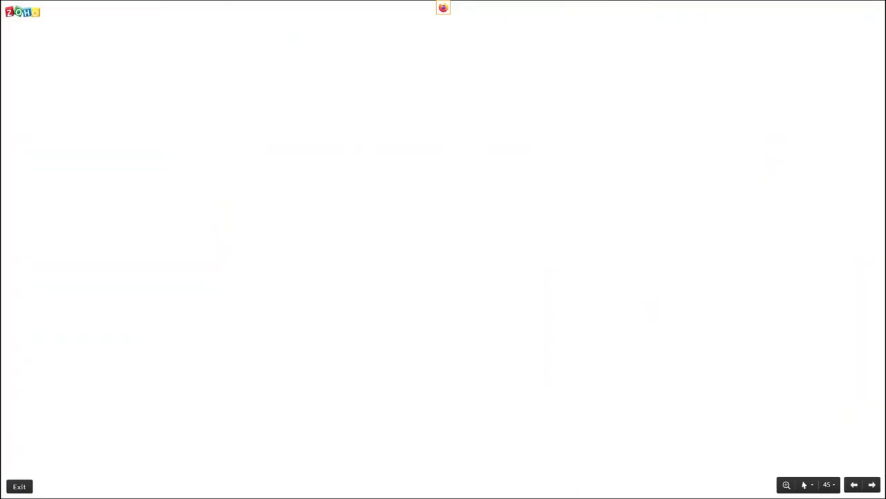
key(Right)
key(Right)
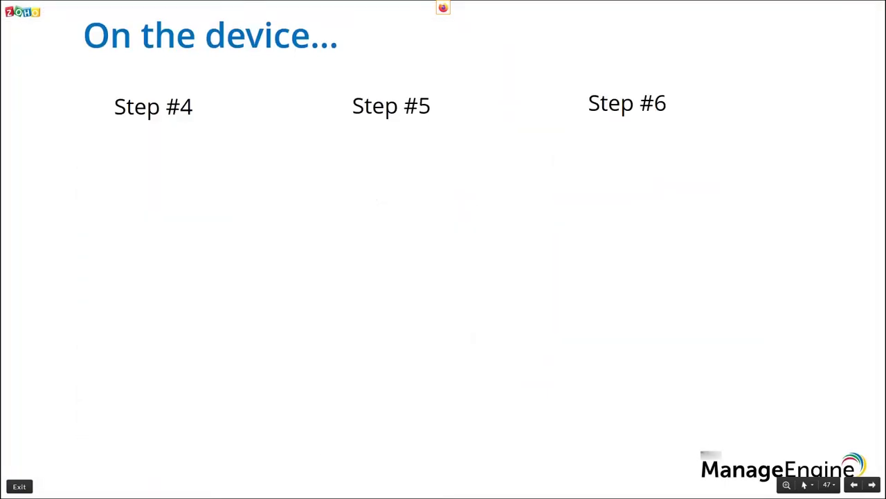
key(Left)
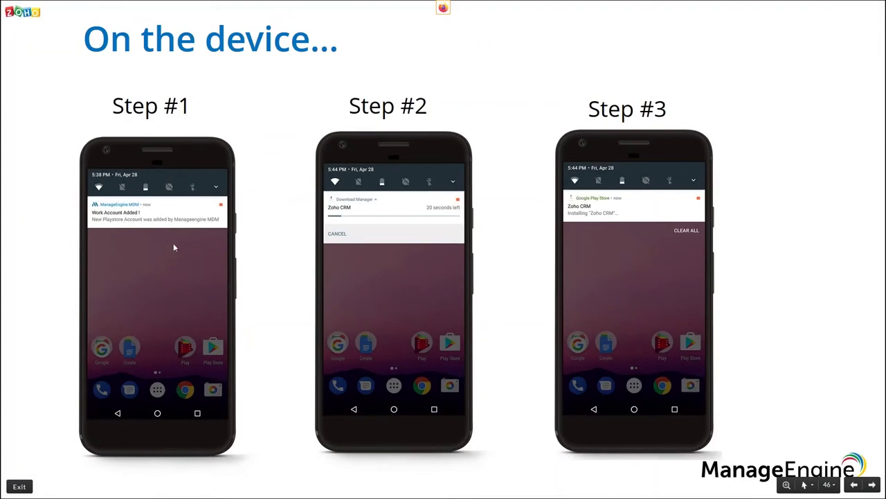
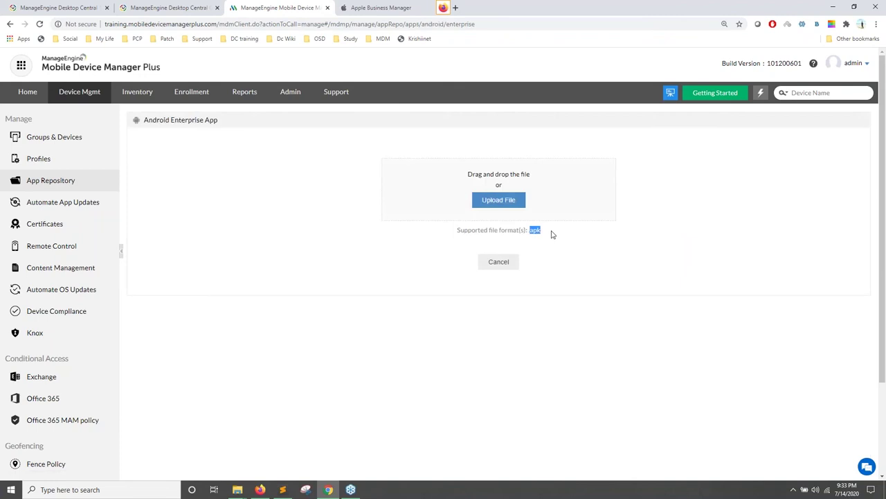
Step: Upload Z_Delivery_1.01.apk from E:\MDMWebinar\Zoho WorkDrive as the Android Enterprise app
drag(147, 120, 210, 121)
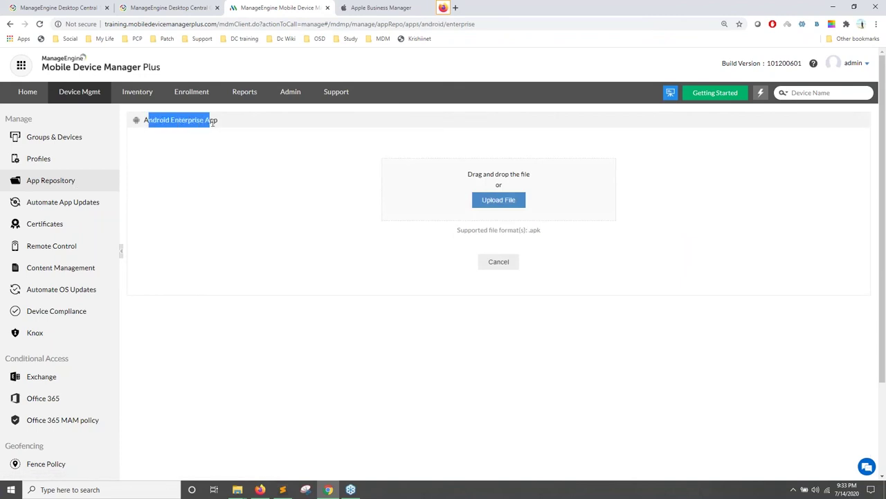
click(488, 203)
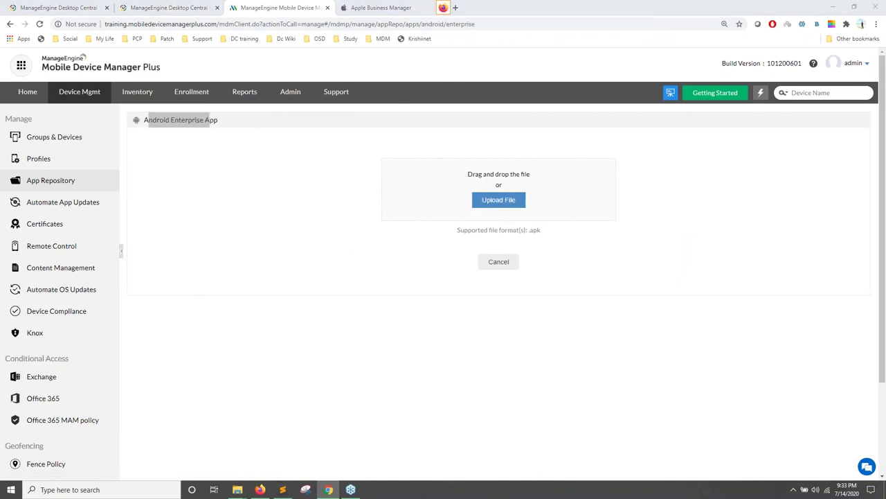
click(47, 155)
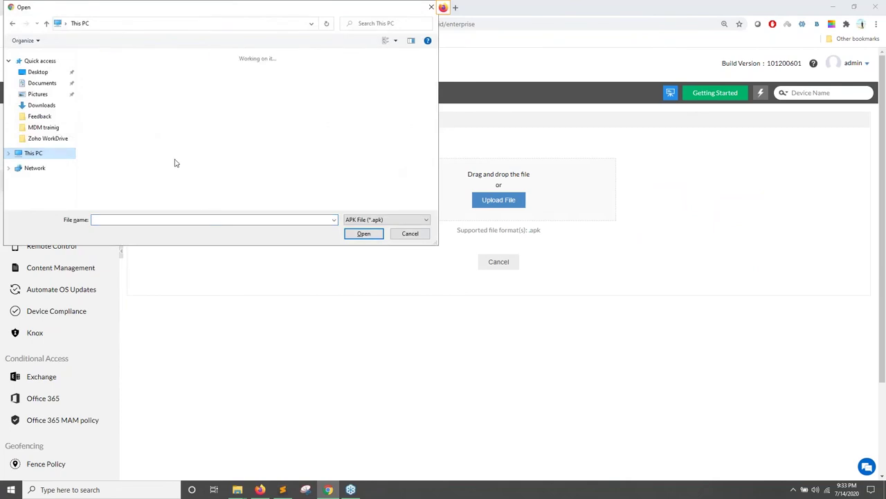
double_click(360, 166)
double_click(123, 117)
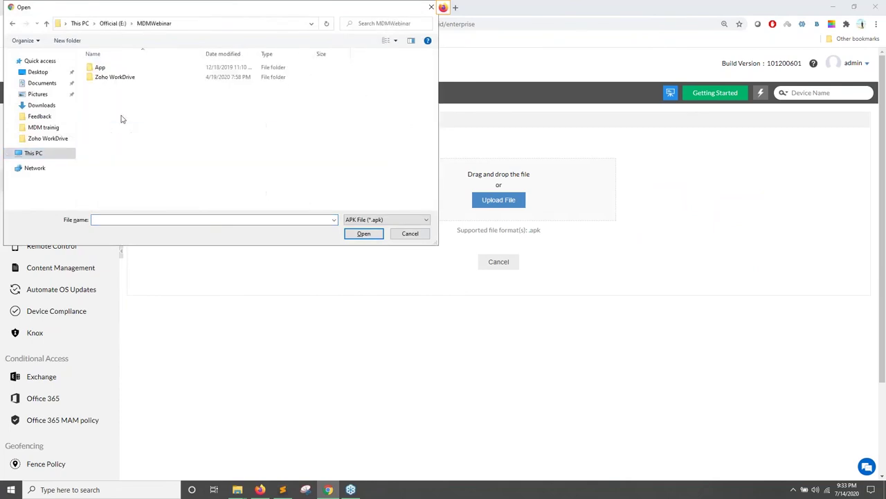
double_click(109, 69)
double_click(109, 69)
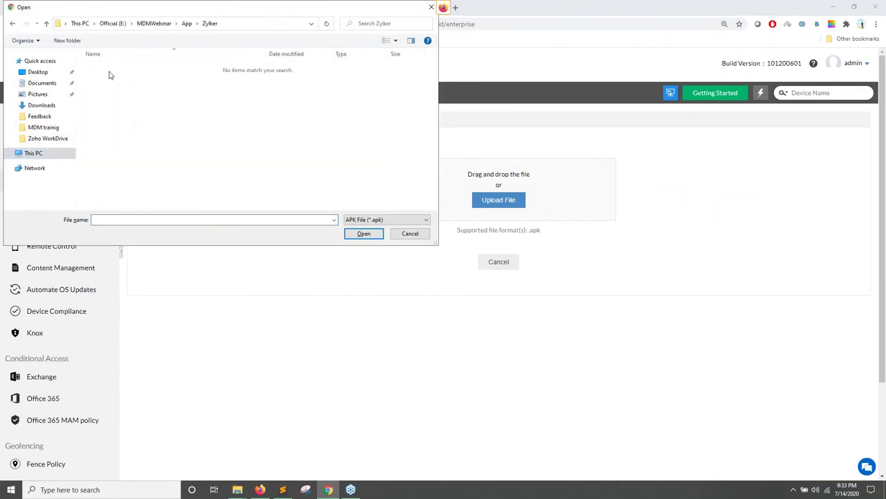
click(13, 25)
click(12, 24)
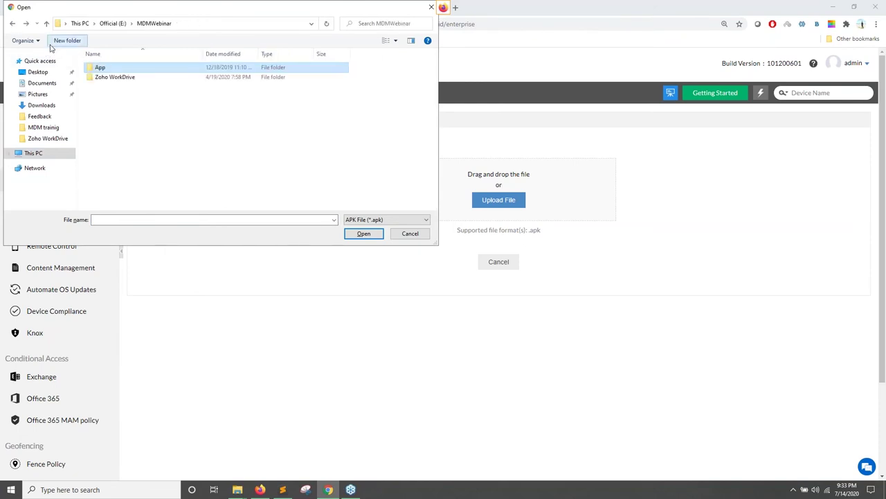
double_click(118, 76)
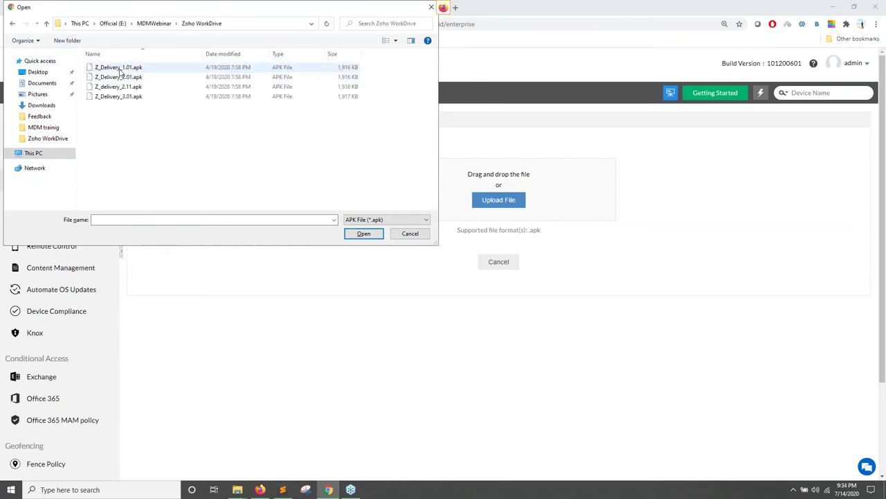
click(119, 68)
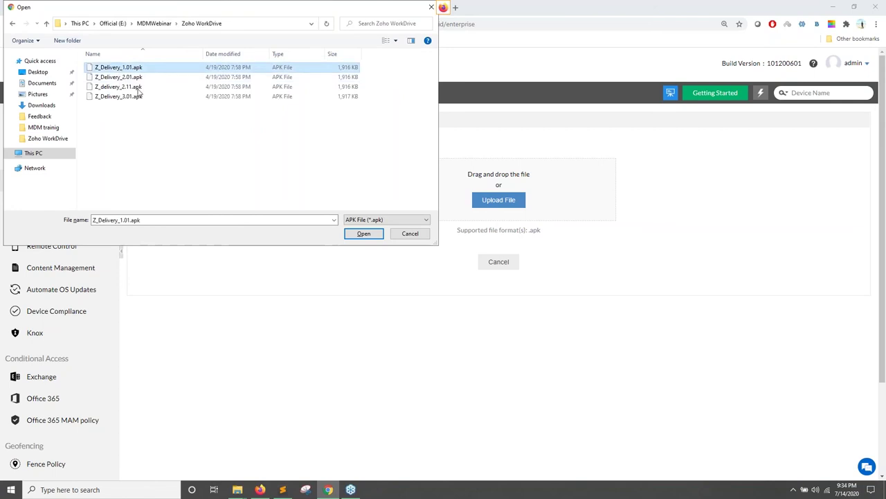
click(363, 234)
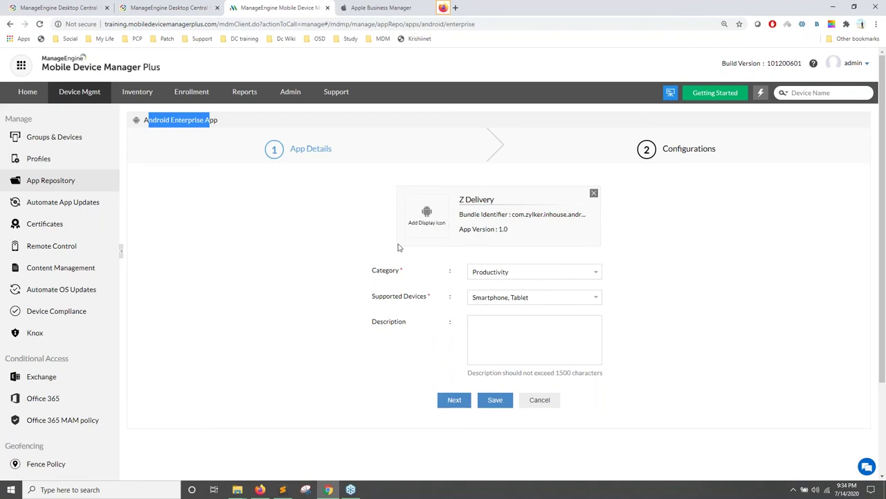
Step: Move past the Configurations step and save Z Delivery into the App Repository
click(456, 401)
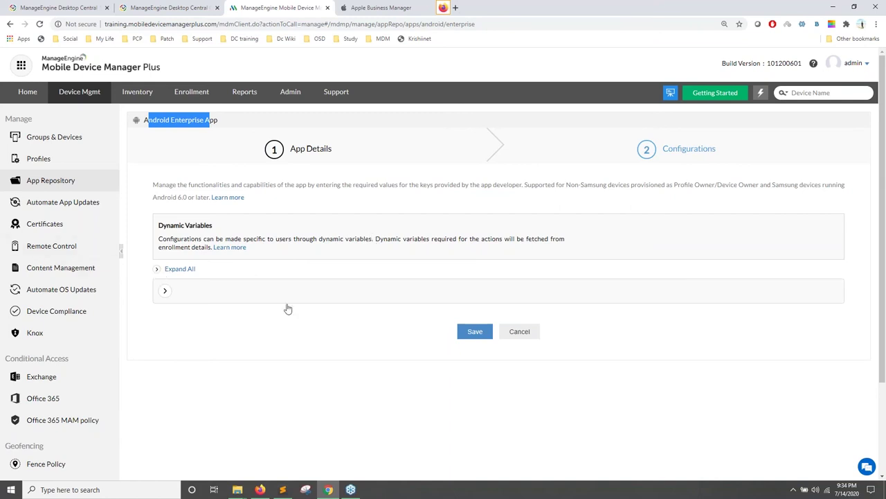
click(478, 331)
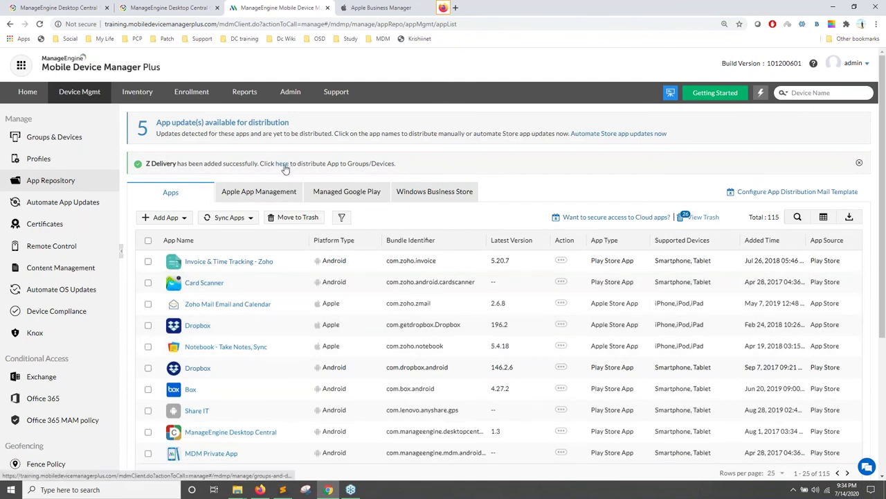
Step: Show the Devices list filtered to the Android platform
click(281, 164)
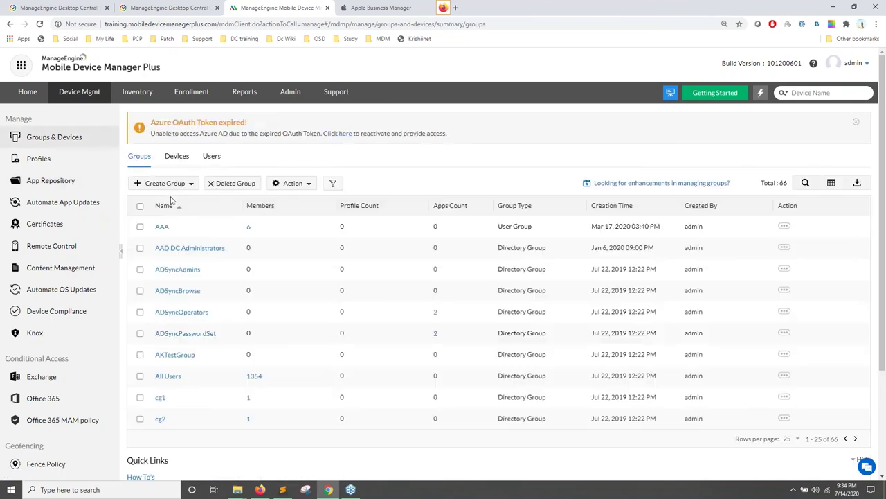
click(175, 158)
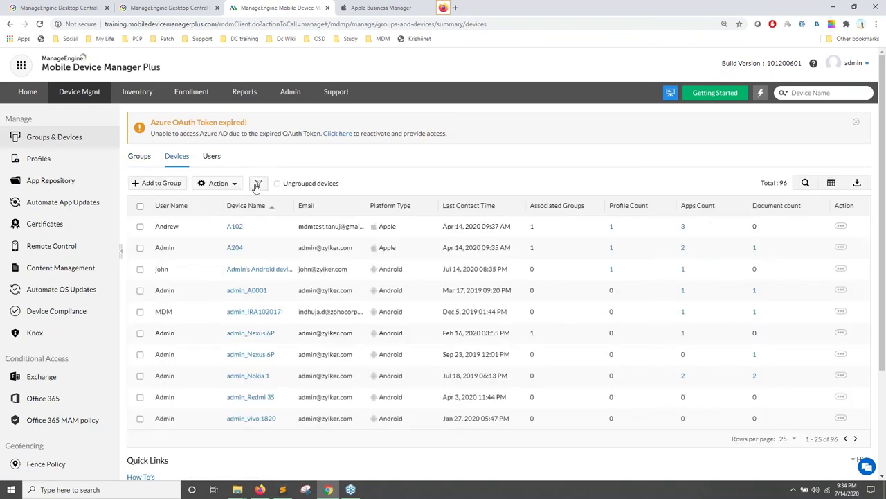
click(258, 186)
mouse_move(267, 214)
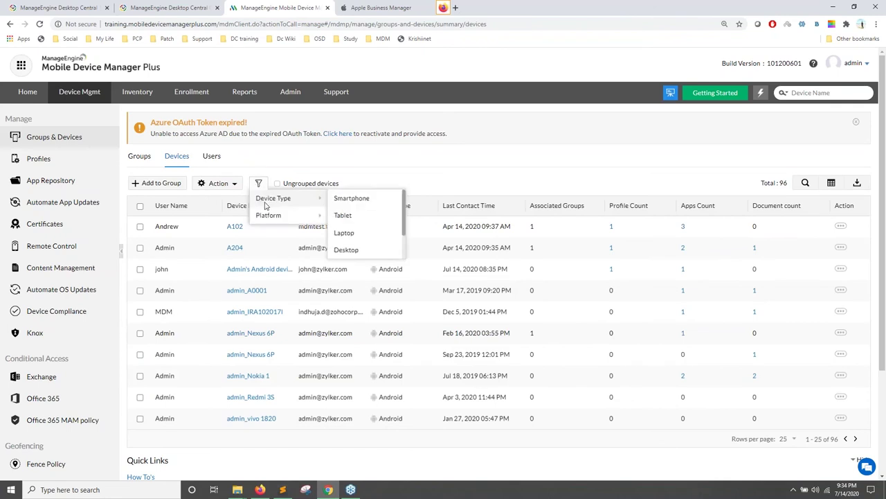
click(341, 232)
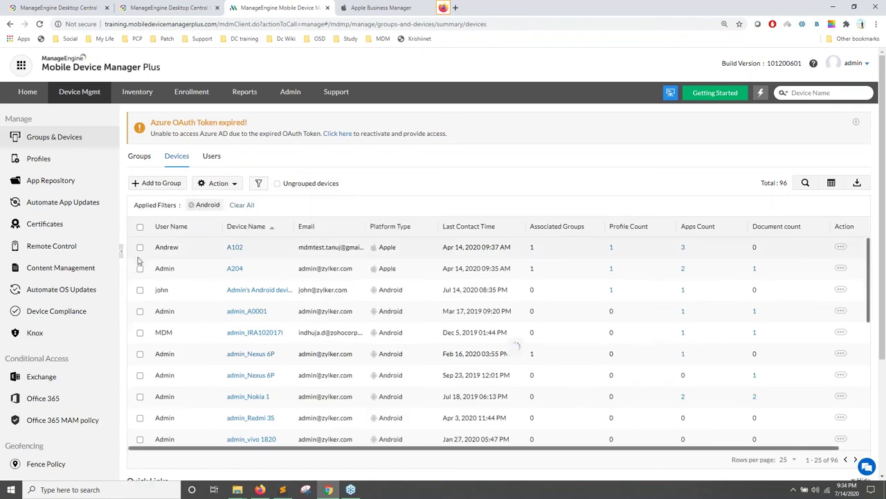
Step: Pick Z Delivery to distribute to the first Android device, cancel, and open Groups
click(234, 186)
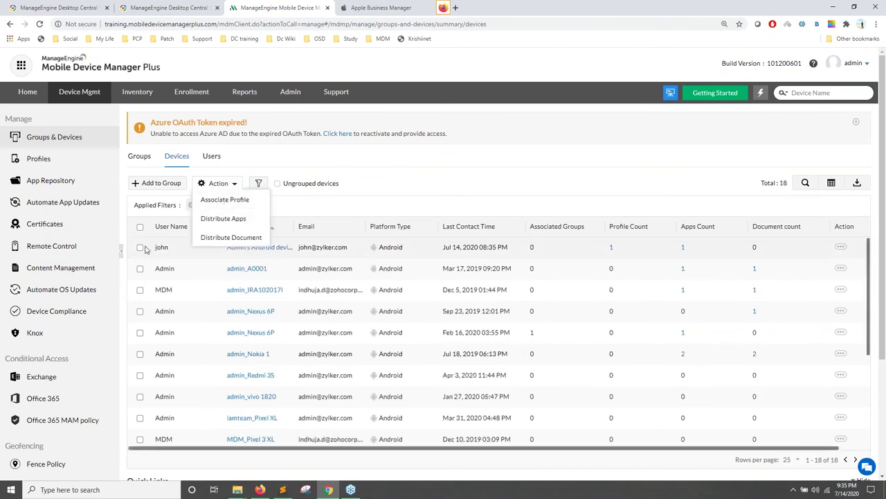
click(140, 246)
click(218, 183)
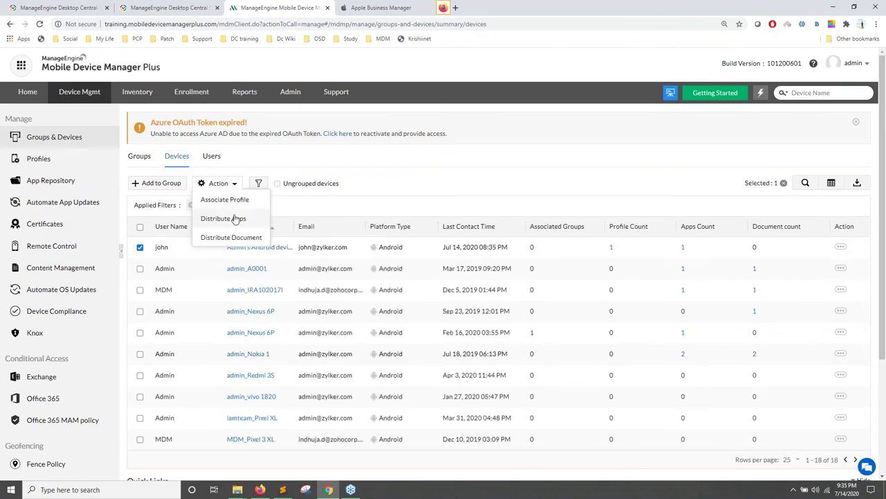
click(234, 217)
text(z)
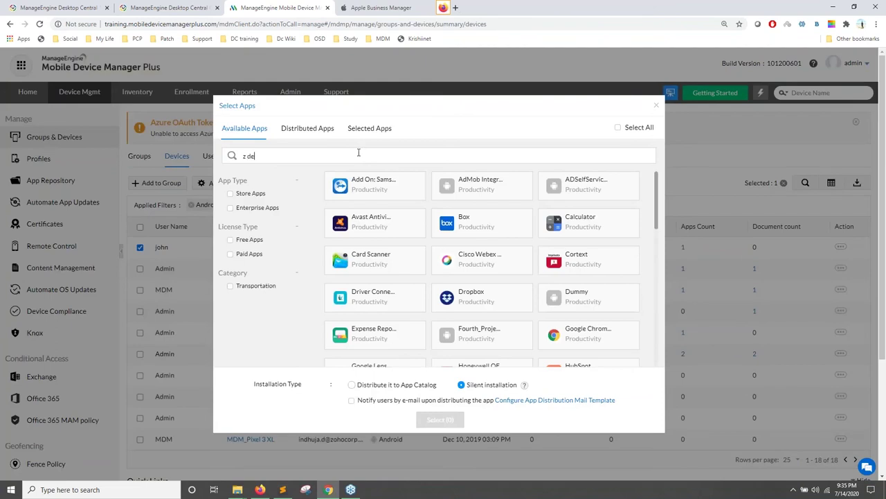
text( de)
click(399, 187)
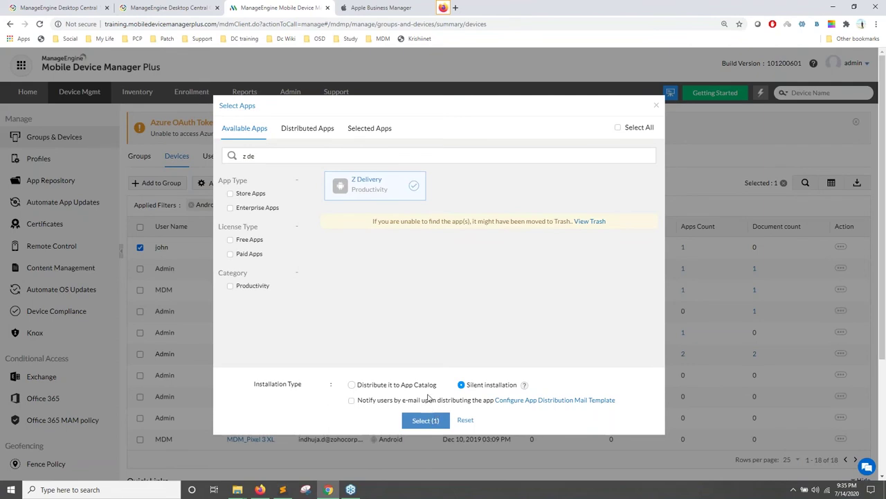
click(655, 105)
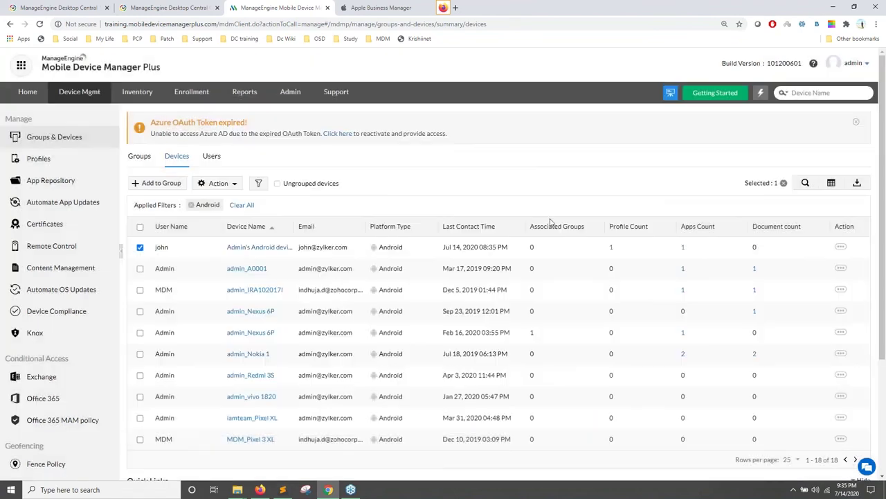
click(140, 161)
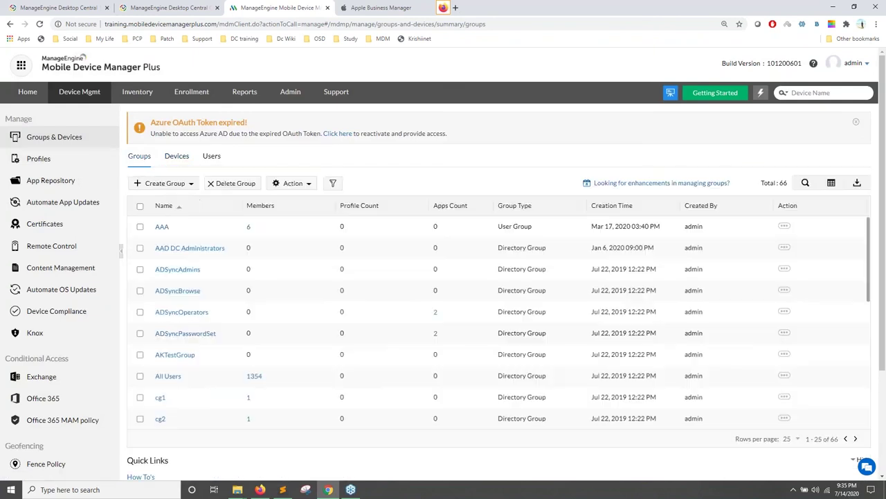
Step: Go to the App Repository and turn on the per-column search filters to find Z Delivery
scroll(177, 312, down, 2)
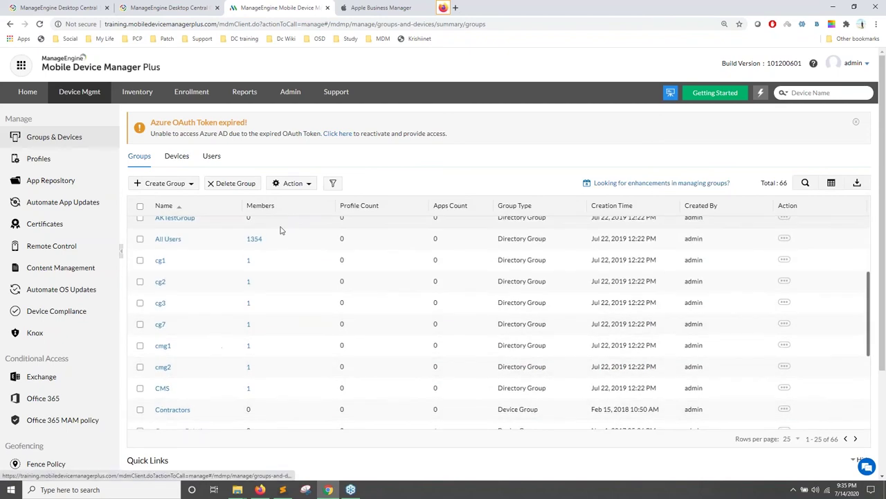
scroll(277, 229, up, 1)
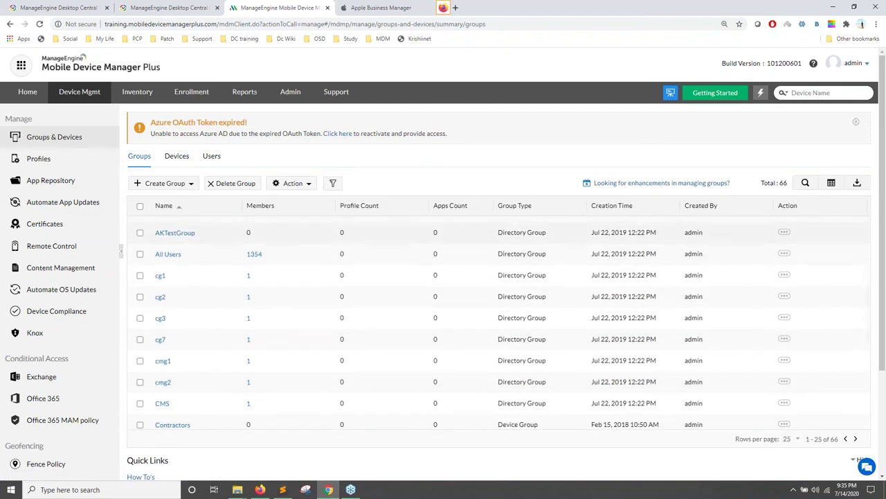
click(73, 185)
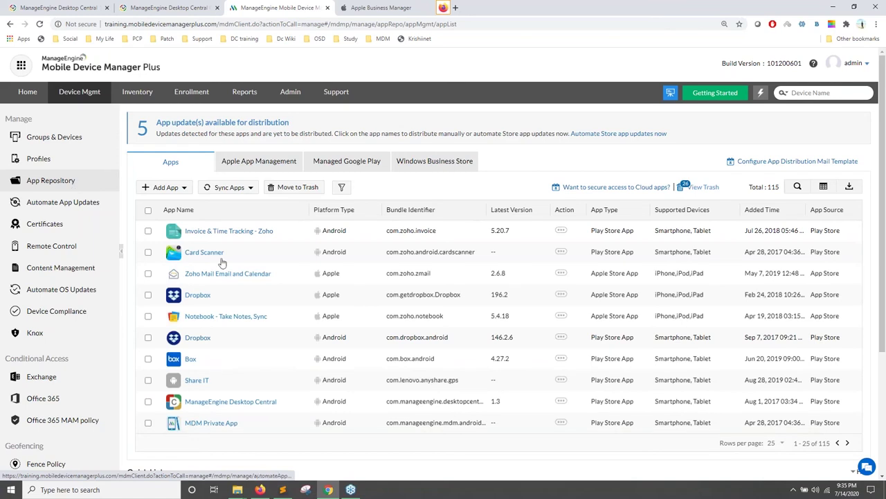
click(797, 186)
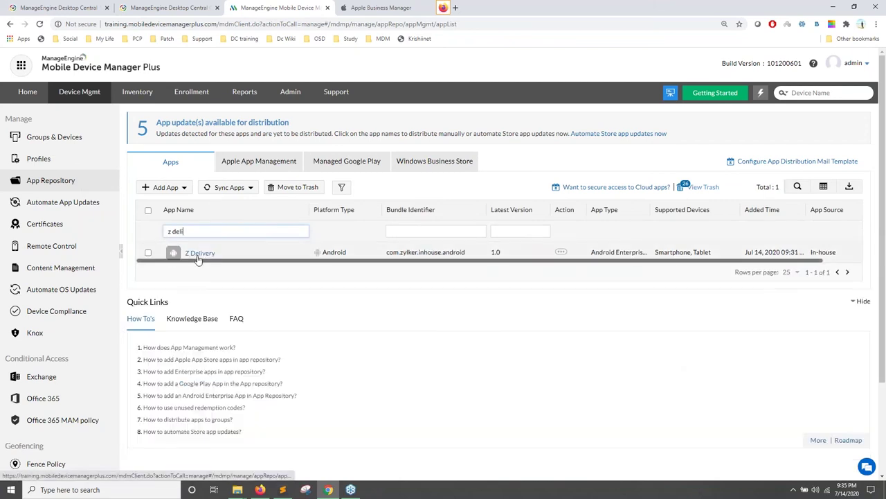
Step: Open Z Delivery's details and upload Z_Delivery_2.01.apk as a new version
click(199, 253)
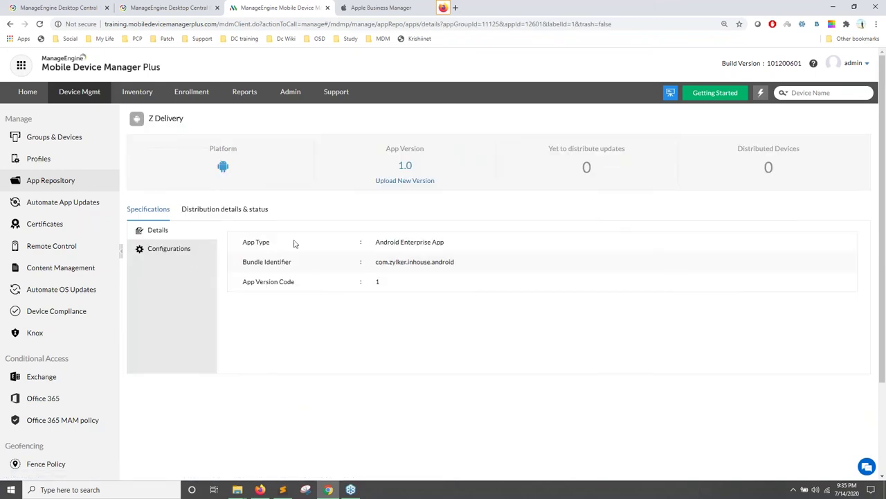
drag(437, 184, 382, 183)
click(404, 185)
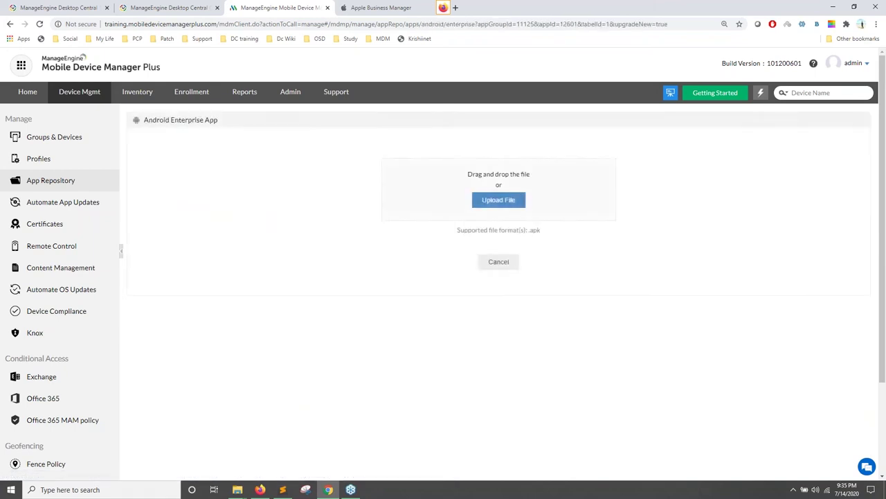
click(504, 201)
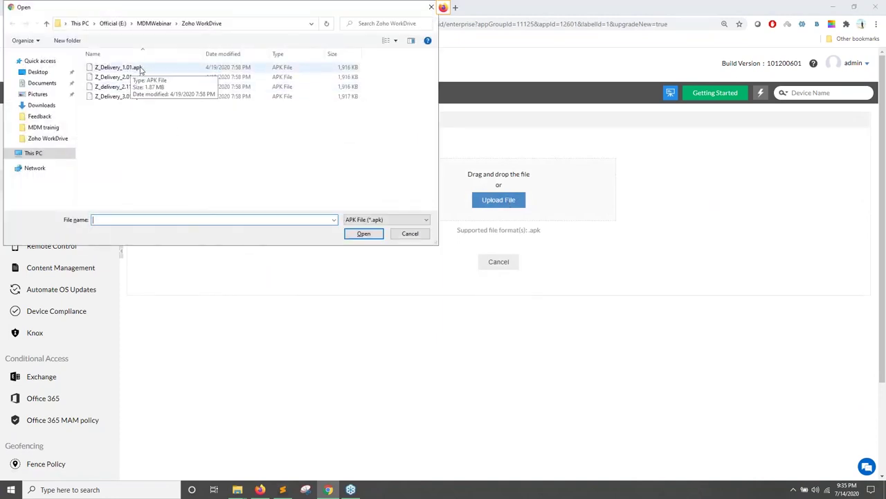
click(130, 78)
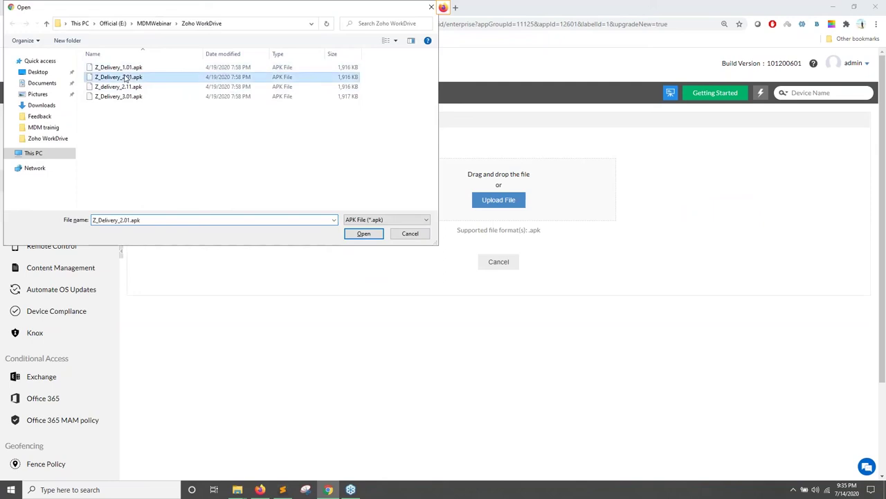
click(372, 236)
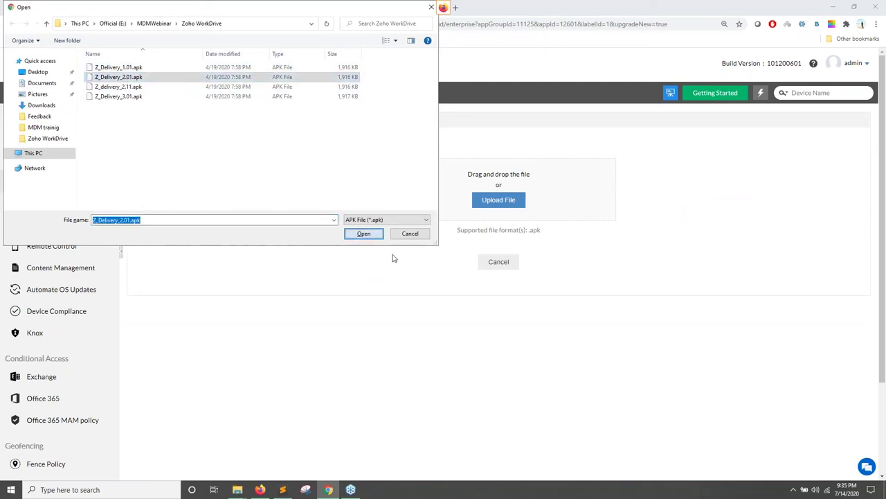
click(360, 236)
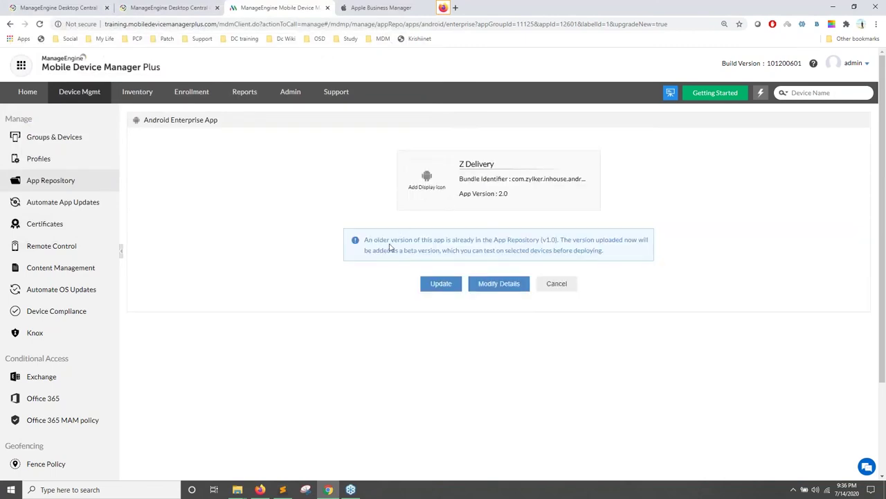
Step: Point out the older-version notice and add Z Delivery v2.0 as a beta version
drag(375, 240, 529, 239)
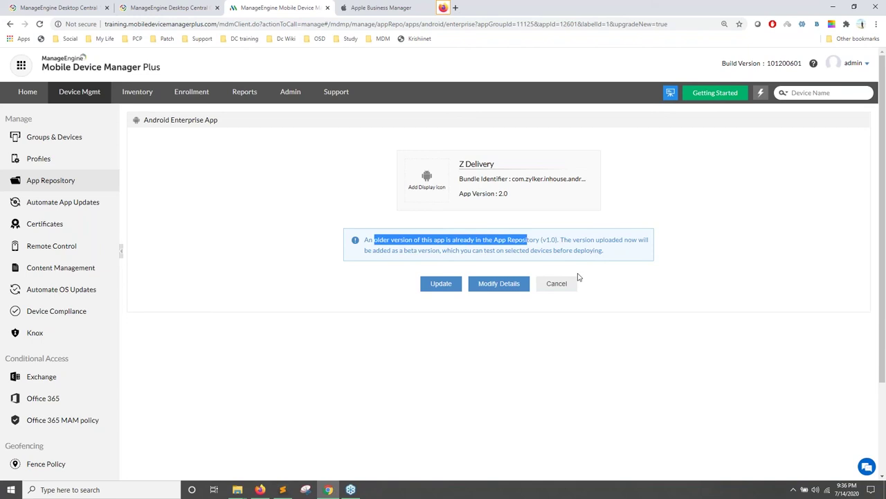
drag(402, 250, 440, 250)
click(442, 284)
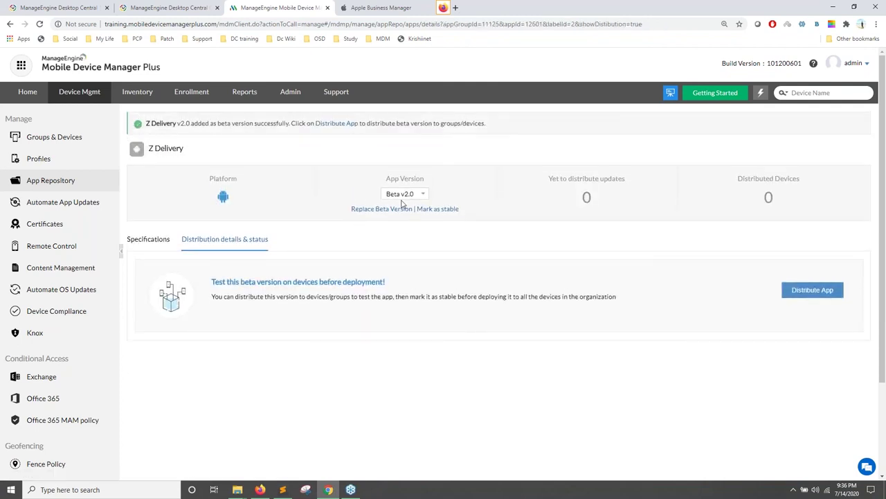
click(401, 195)
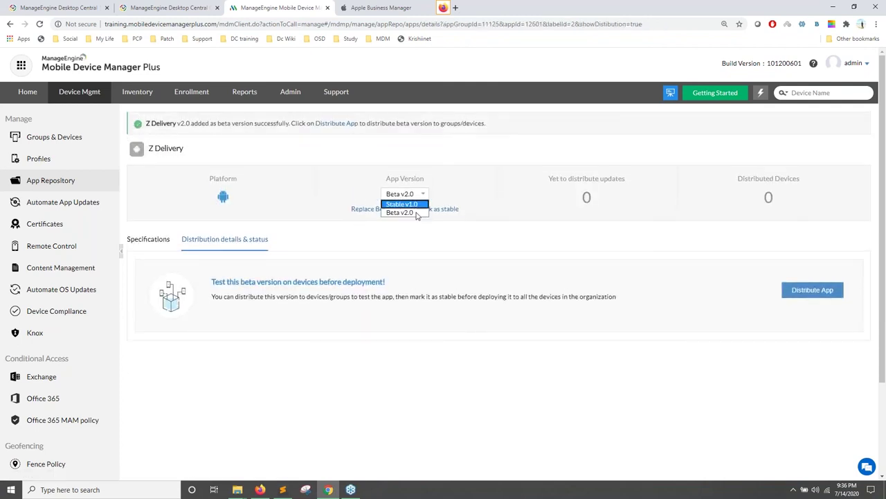
click(407, 234)
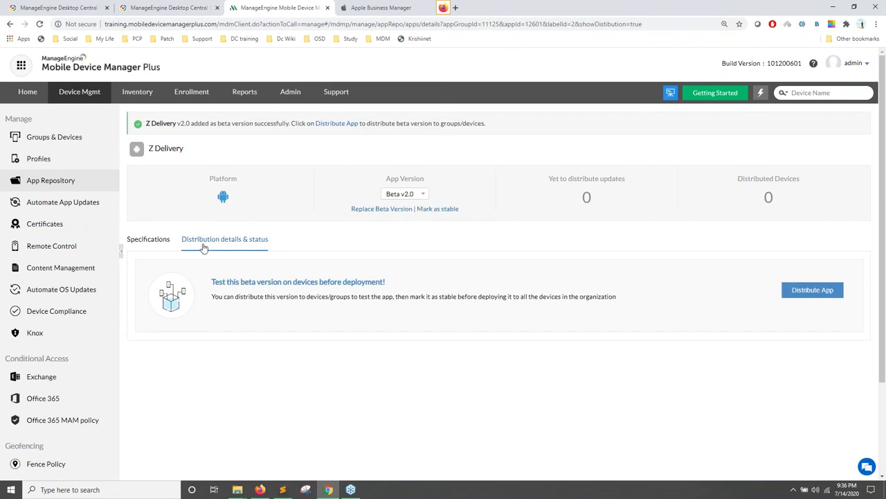
click(402, 195)
click(405, 206)
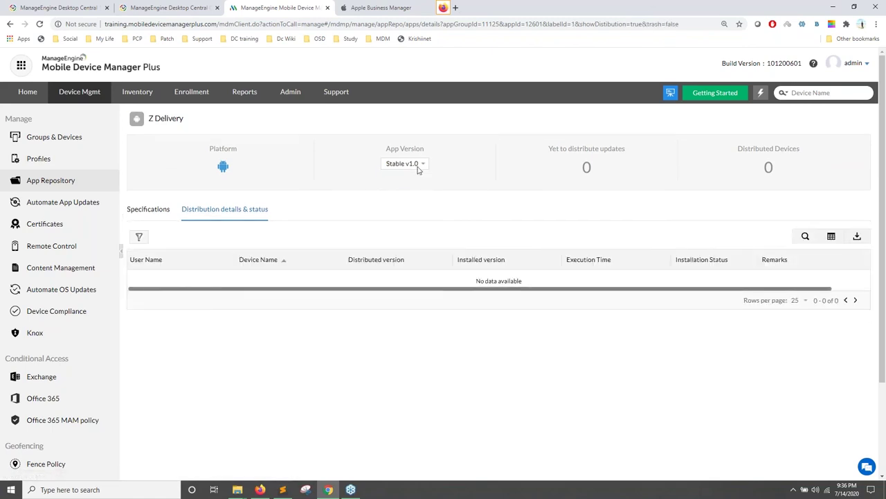
click(416, 166)
click(406, 182)
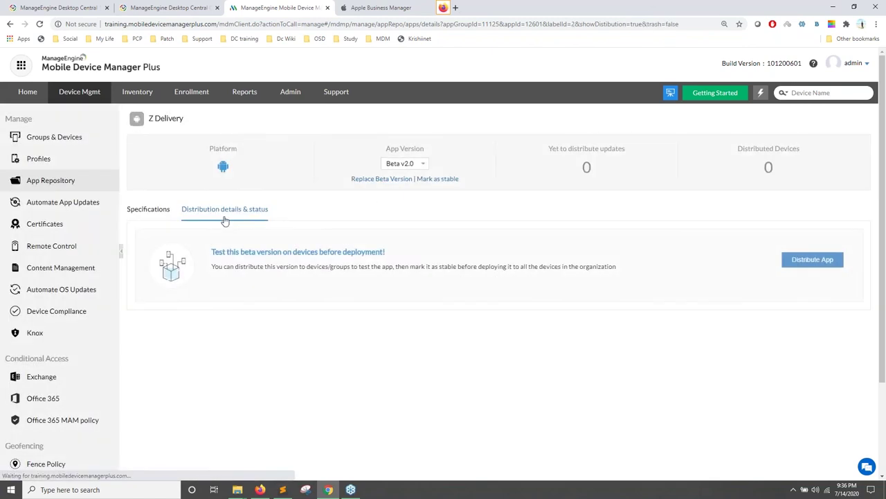
click(796, 262)
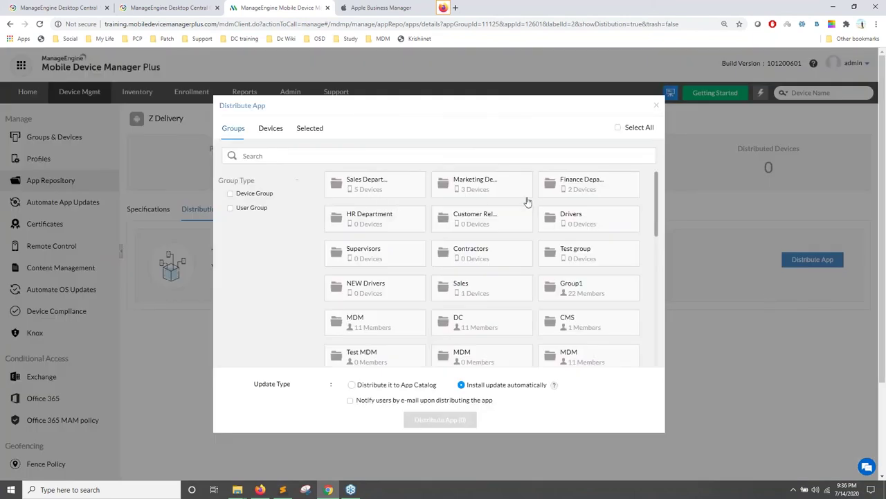
click(461, 197)
click(485, 194)
scroll(380, 233, down, 2)
click(379, 274)
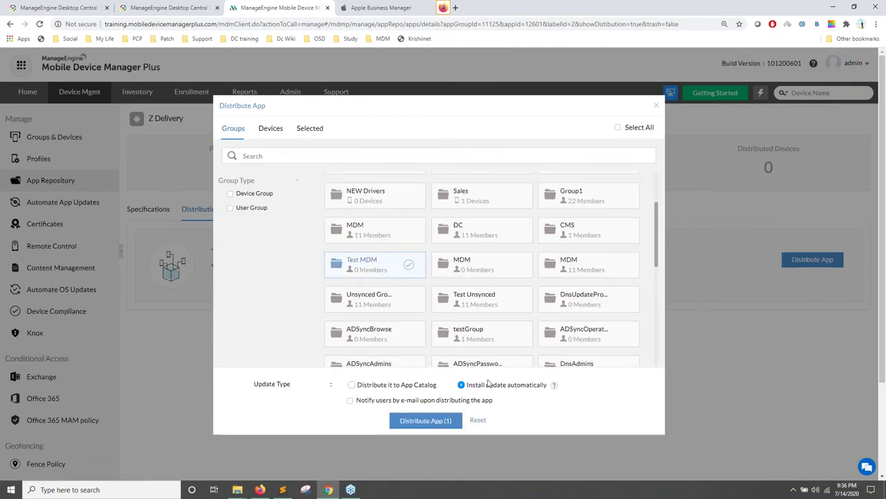
drag(477, 385, 541, 387)
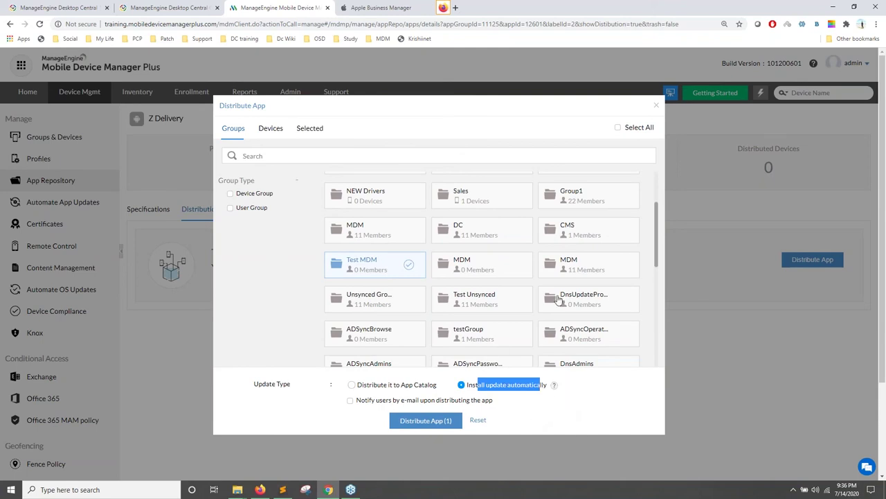
click(656, 106)
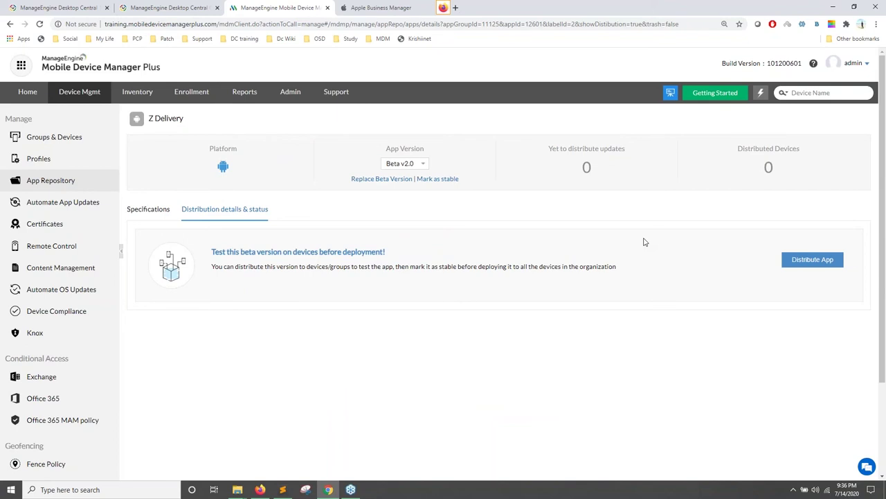
Step: Replace the beta with Z_Delivery_3.01.apk and start marking Beta v3.0 as stable
click(407, 181)
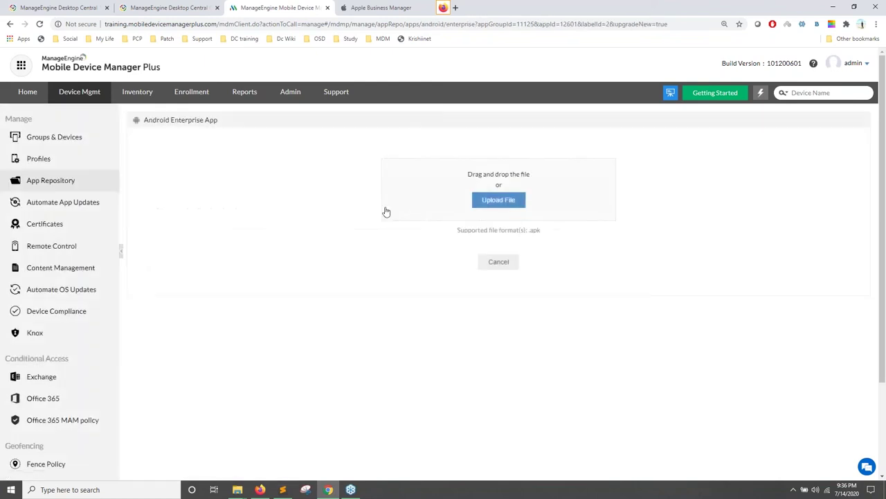
click(498, 200)
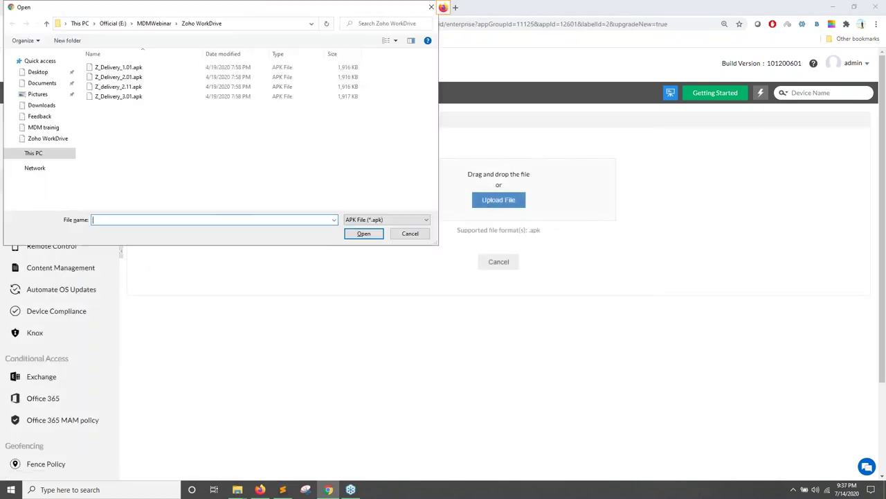
click(173, 97)
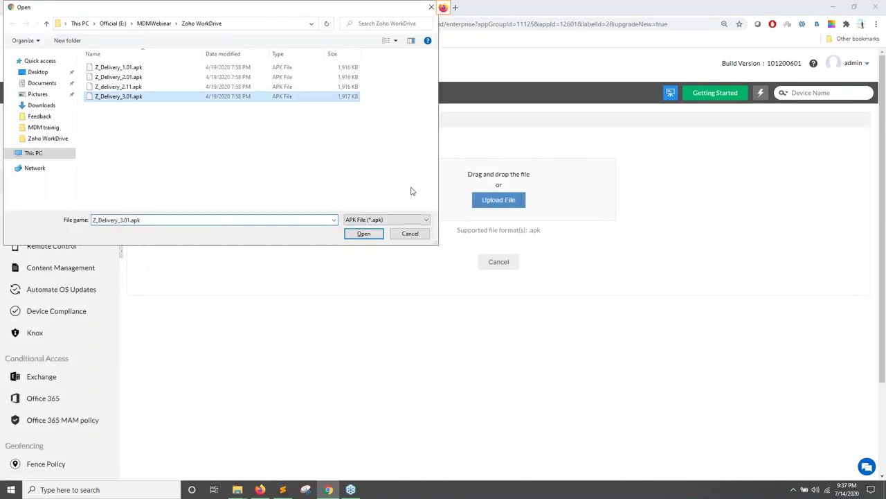
click(364, 234)
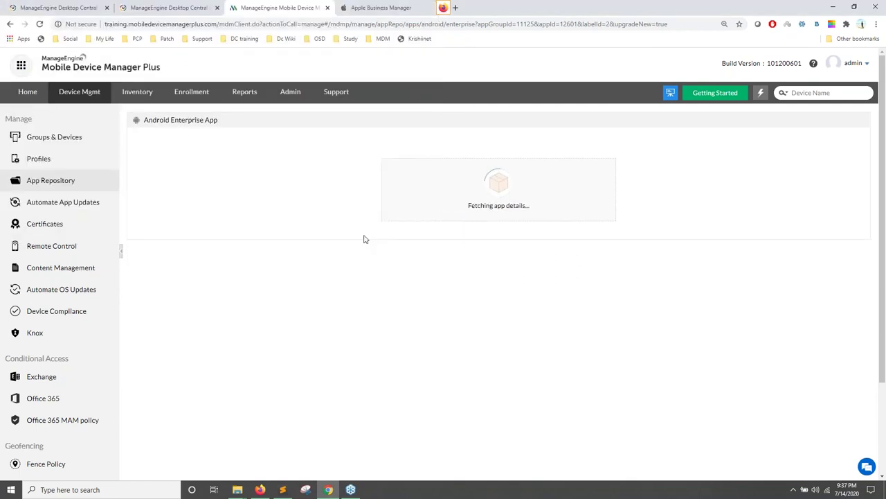
click(452, 258)
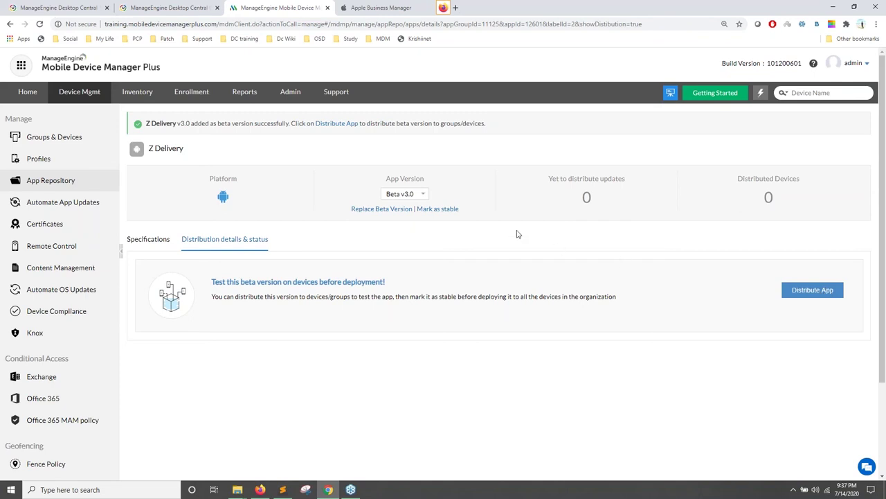
click(447, 209)
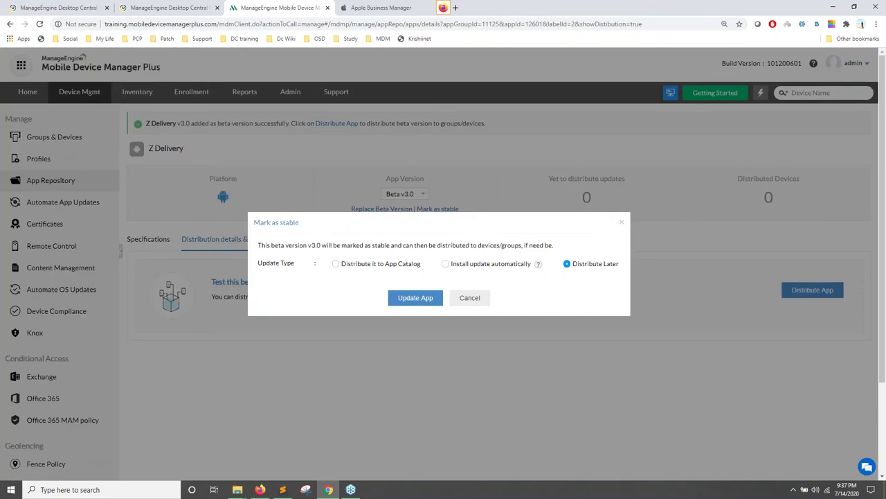
Step: Compare the Install automatically, App Catalog and Distribute later update types, then cancel and switch to the presentation
click(447, 266)
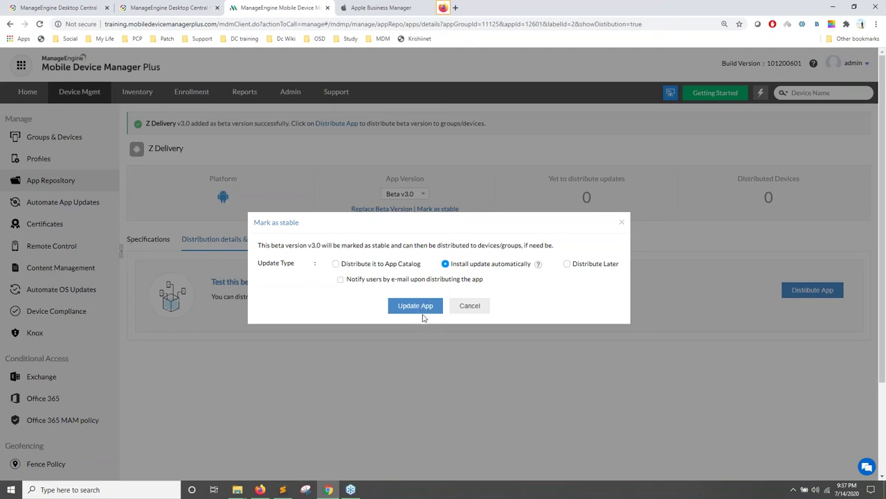
click(337, 263)
click(566, 264)
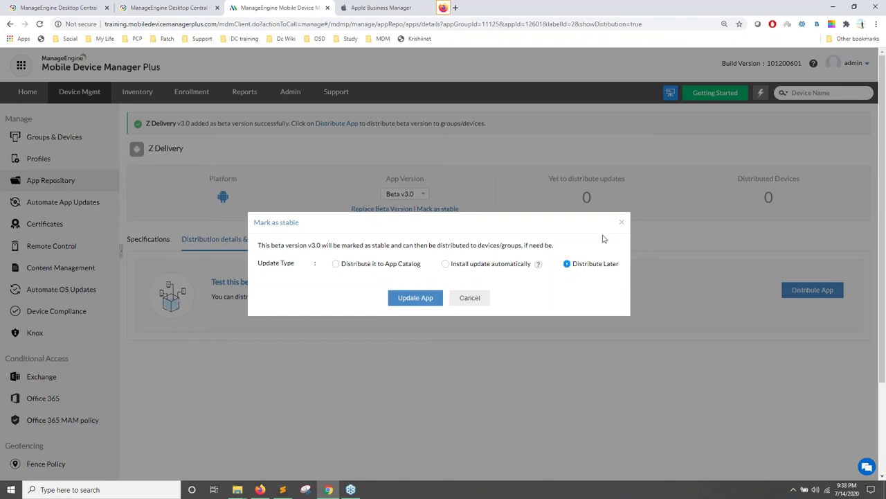
click(447, 264)
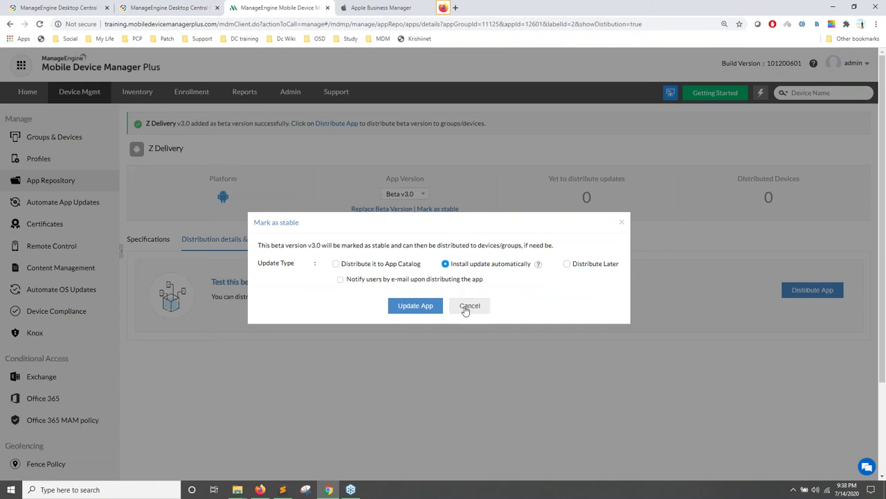
click(469, 306)
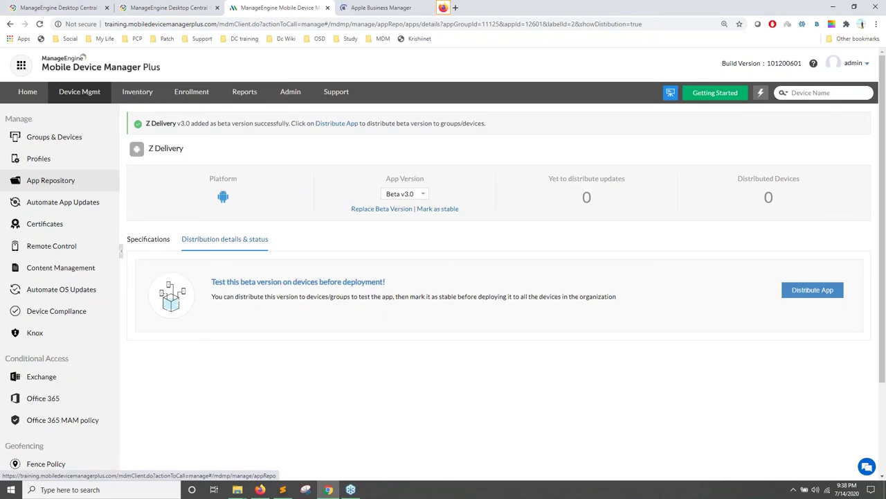
key(alt+Tab)
Step: Advance to the slide on preventing malicious app installs, then return to the browser
key(Right)
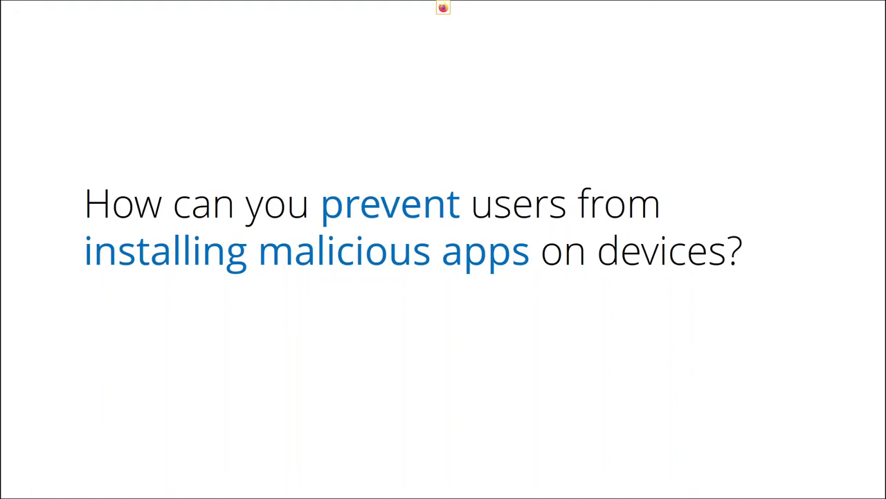
key(alt+Tab)
Step: Create a new iOS/iPadOS profile, keeping the default name MyProfile2960
click(49, 161)
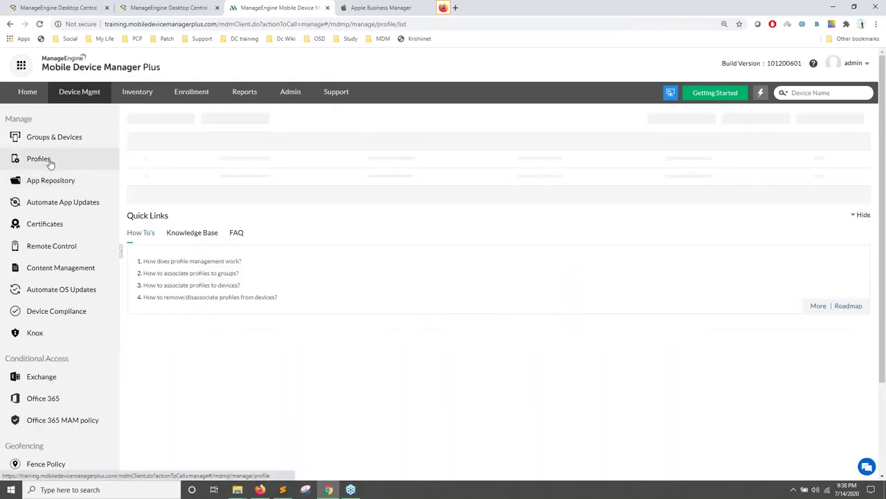
click(166, 120)
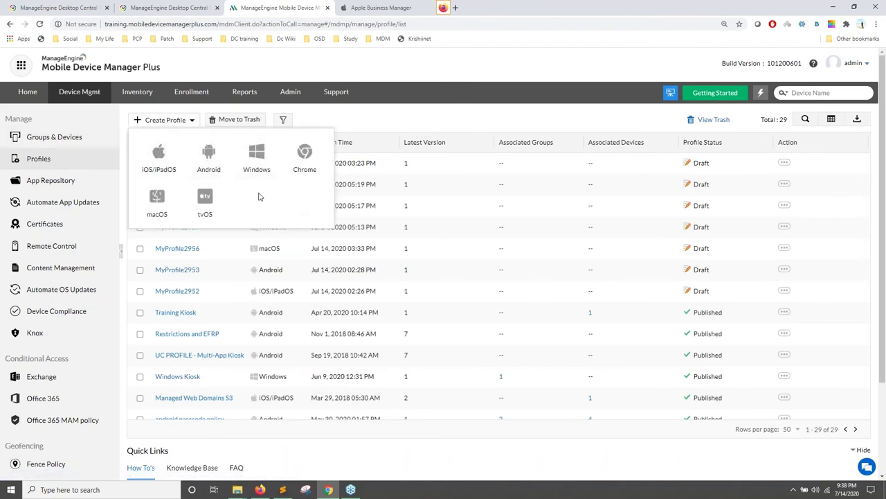
click(328, 120)
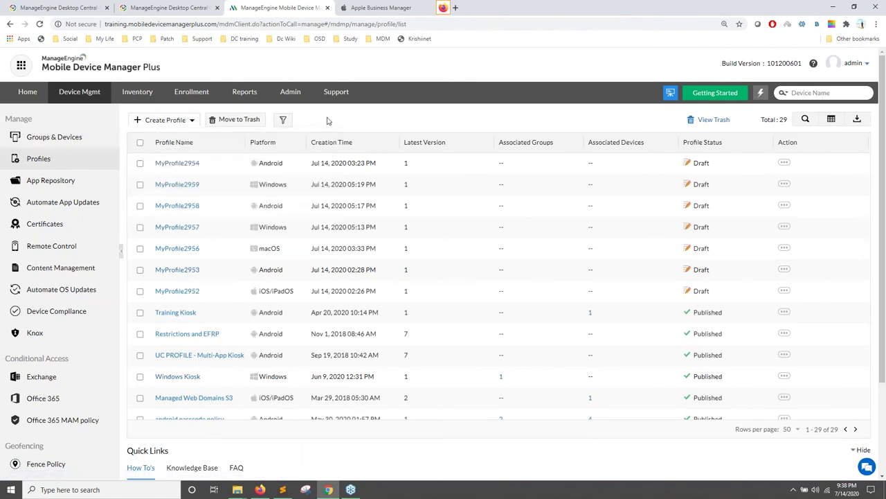
click(178, 121)
click(177, 155)
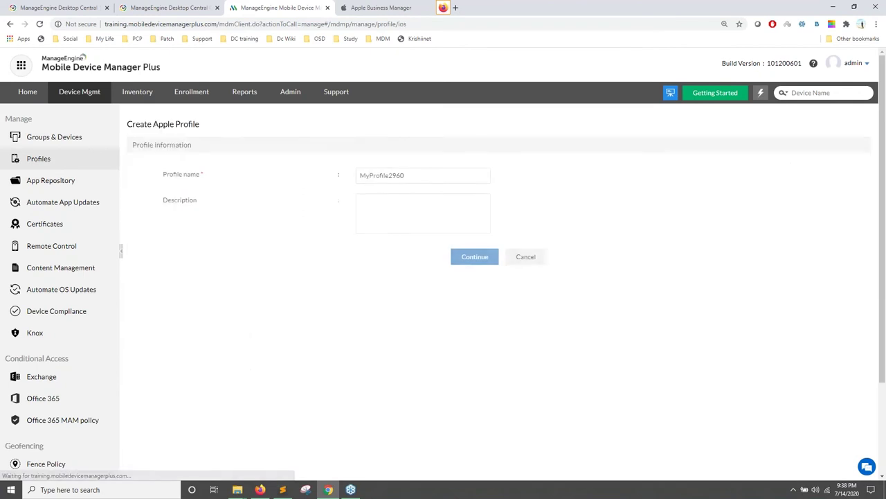
click(472, 257)
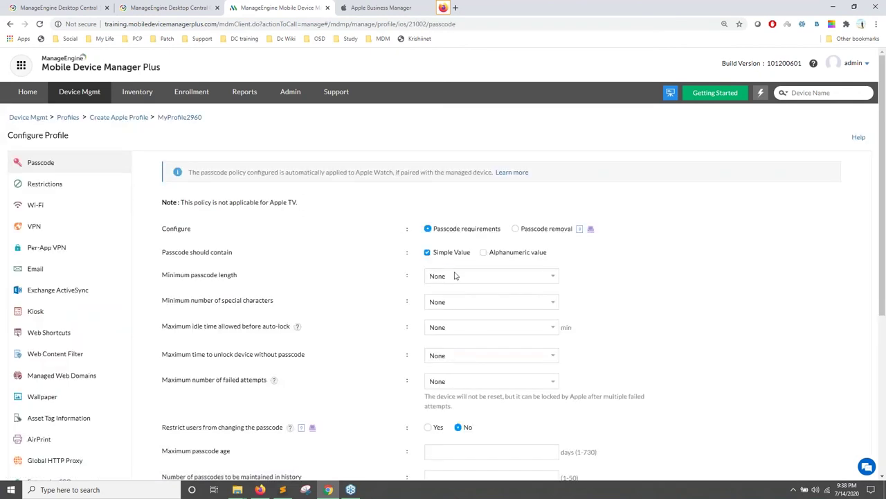
Step: Under Restrictions > Applications, set 'Users can install unapproved apps' to Restrict
click(76, 192)
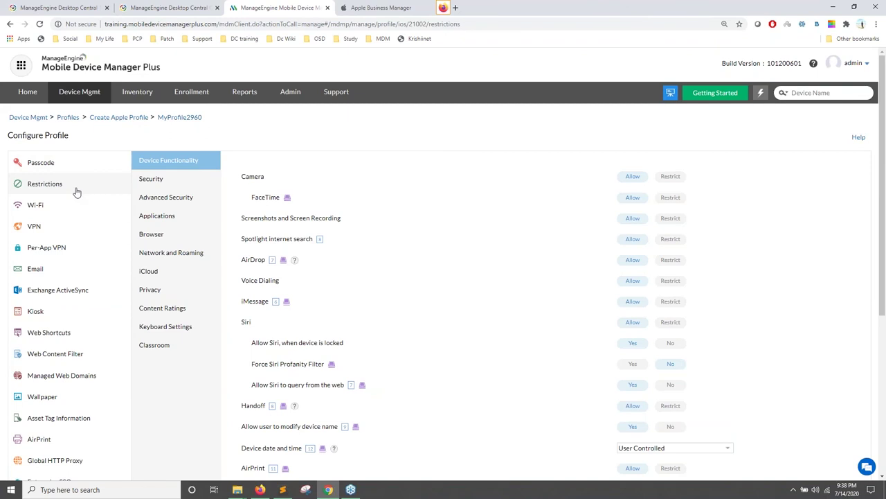
click(142, 215)
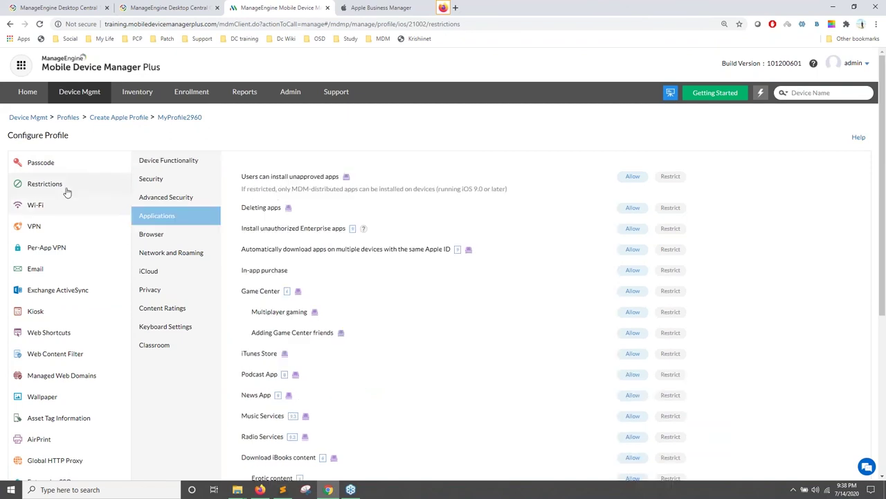
click(185, 164)
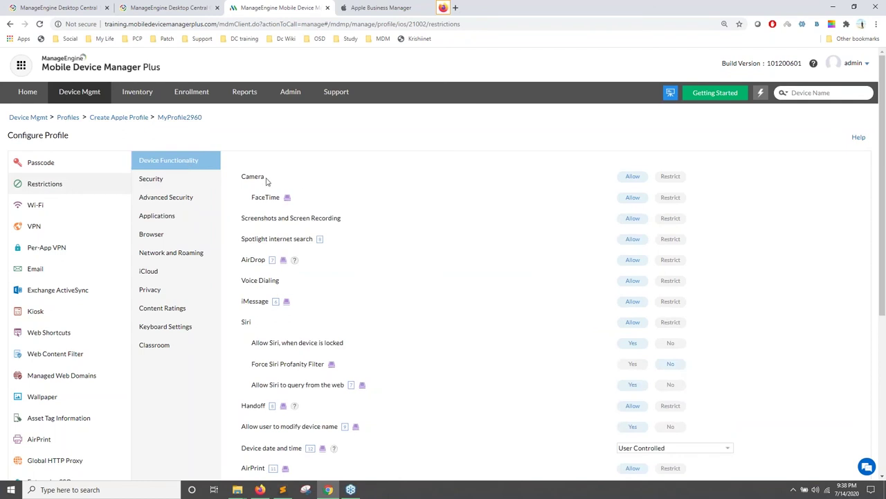
click(160, 185)
drag(288, 176, 316, 178)
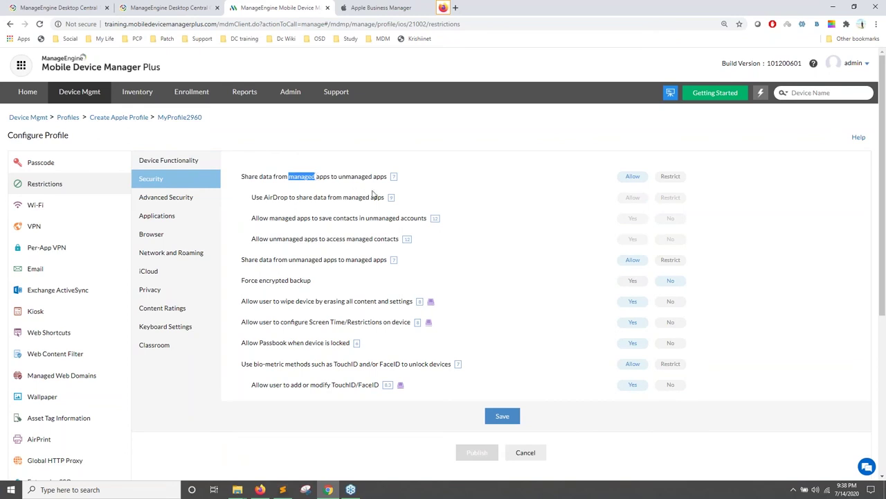
click(157, 218)
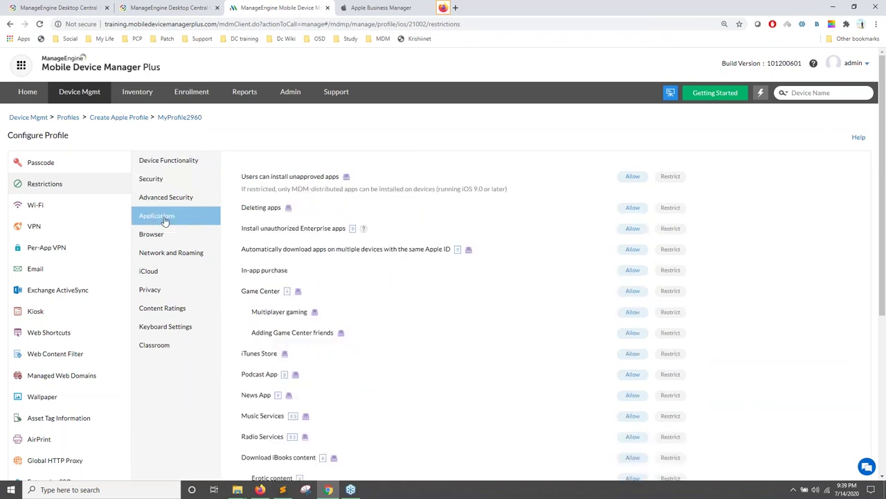
drag(241, 180, 325, 179)
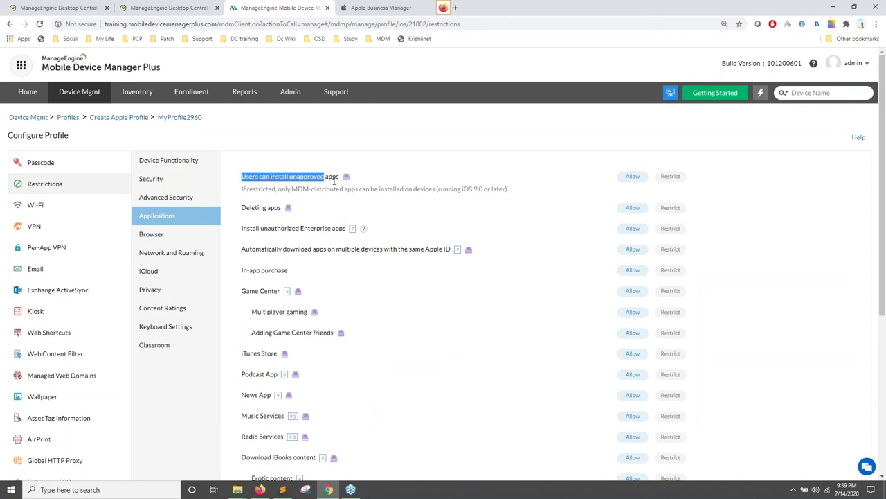
click(673, 179)
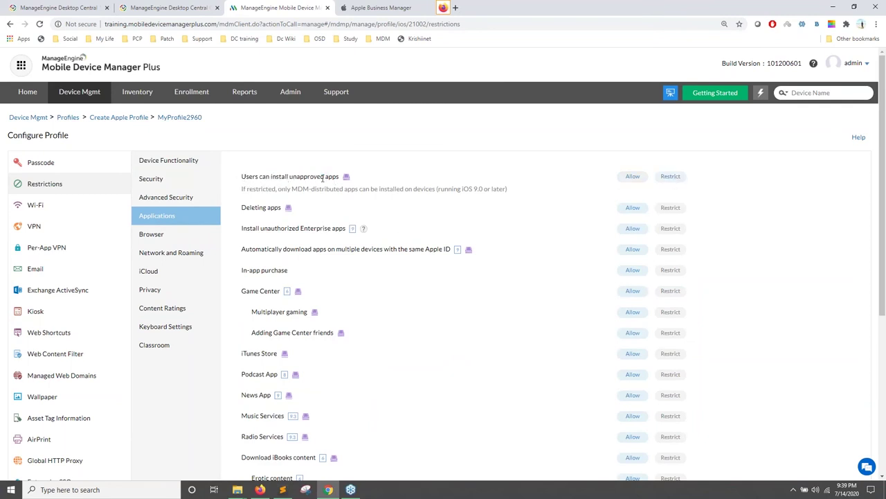
click(665, 178)
Step: Create Android profile MyProfile2961 restricting unapproved app installs, then save and publish it
click(760, 92)
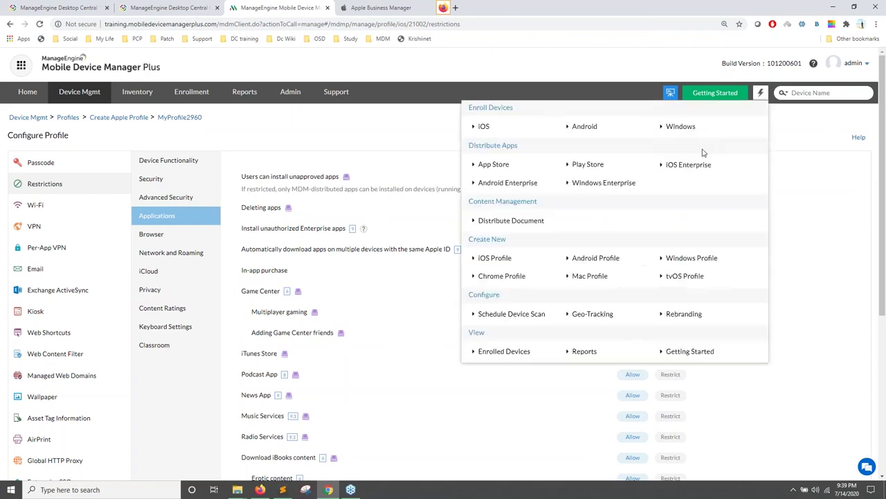
click(589, 259)
click(472, 283)
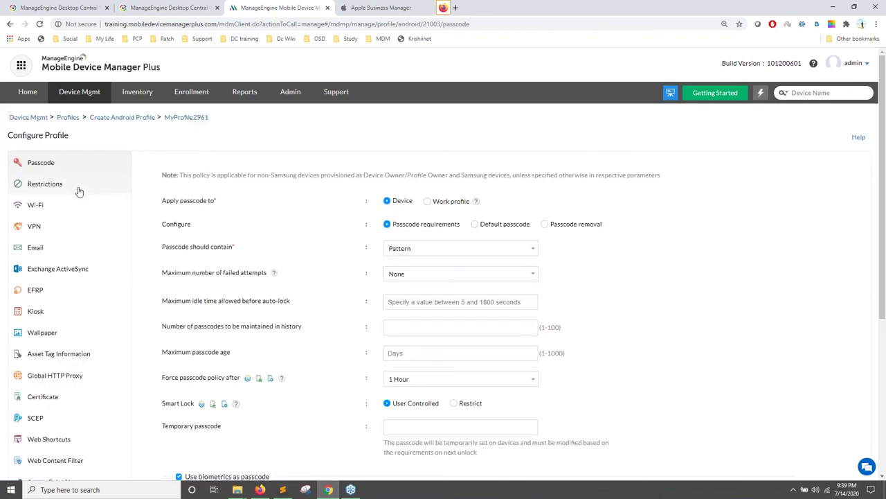
click(78, 187)
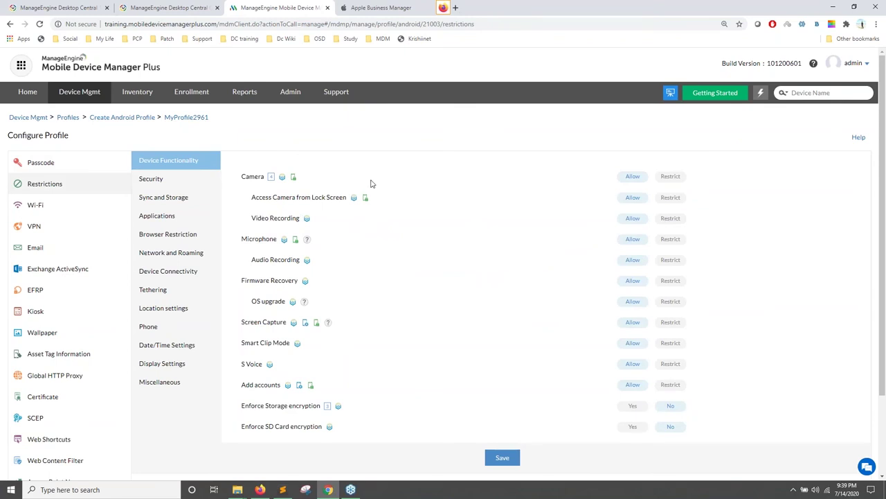
click(147, 220)
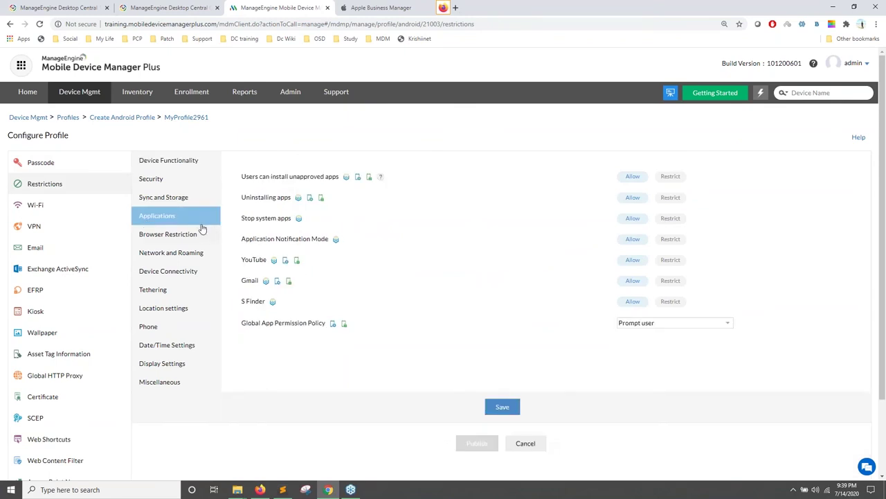
drag(237, 181, 341, 178)
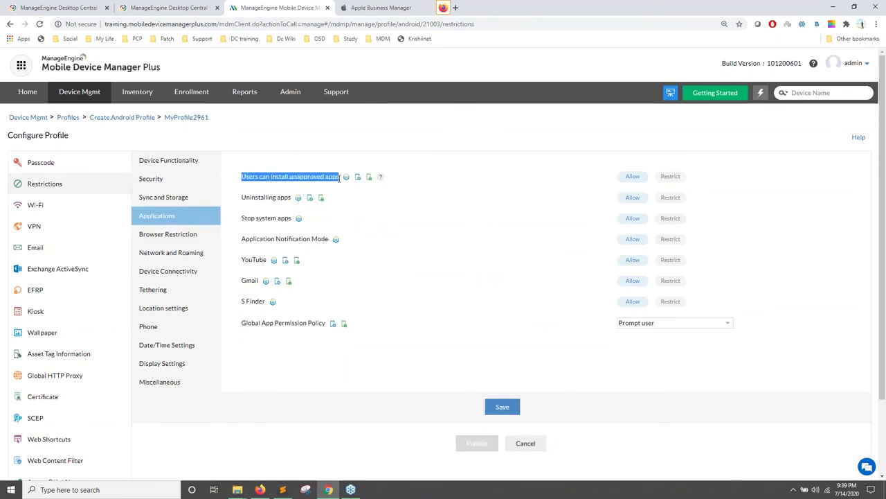
click(669, 178)
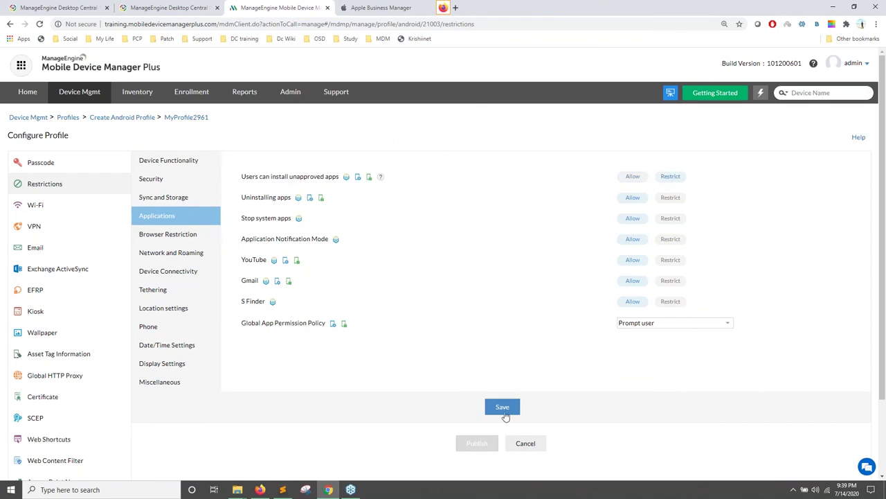
click(503, 408)
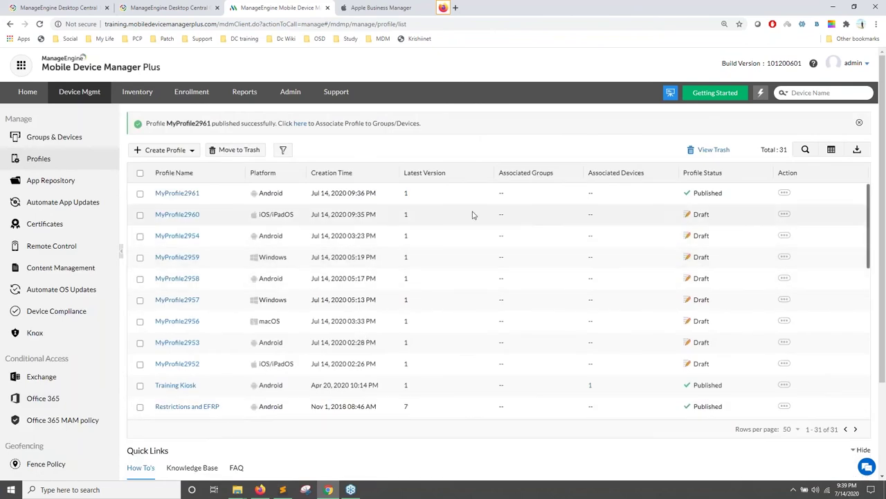
Step: Check the published MyProfile2961 row in the profile list, then go to Groups
drag(418, 196, 155, 194)
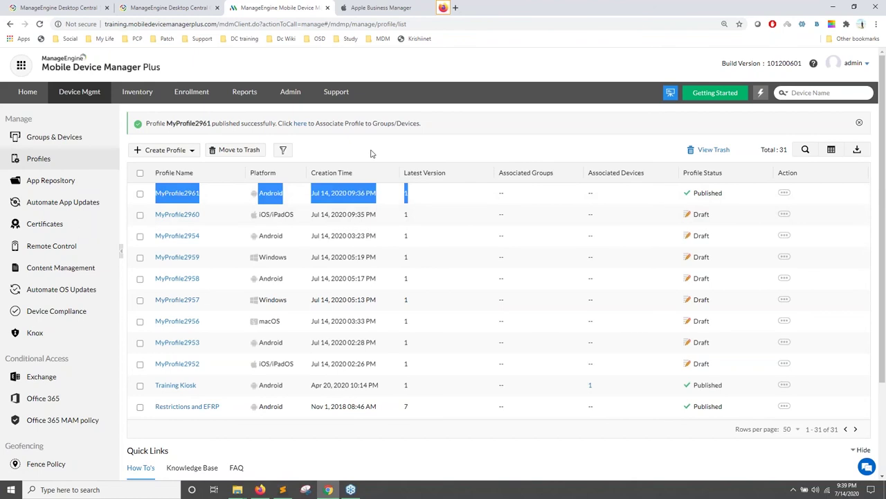
click(392, 162)
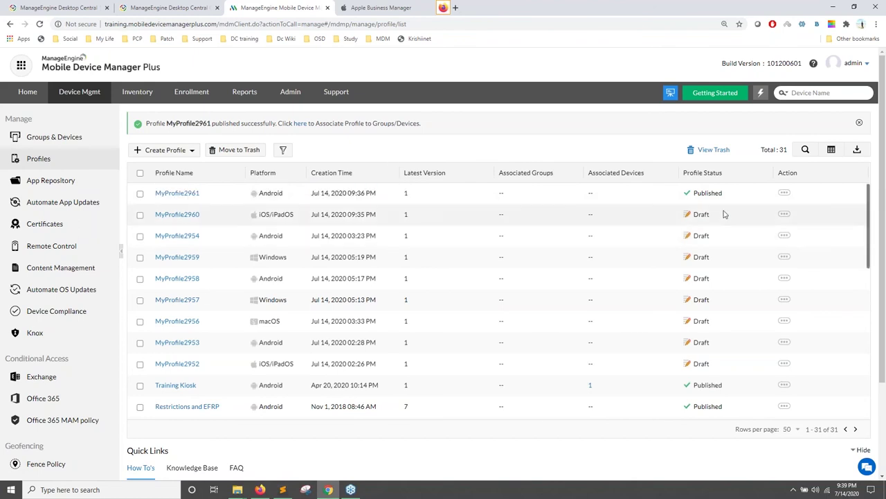
click(299, 124)
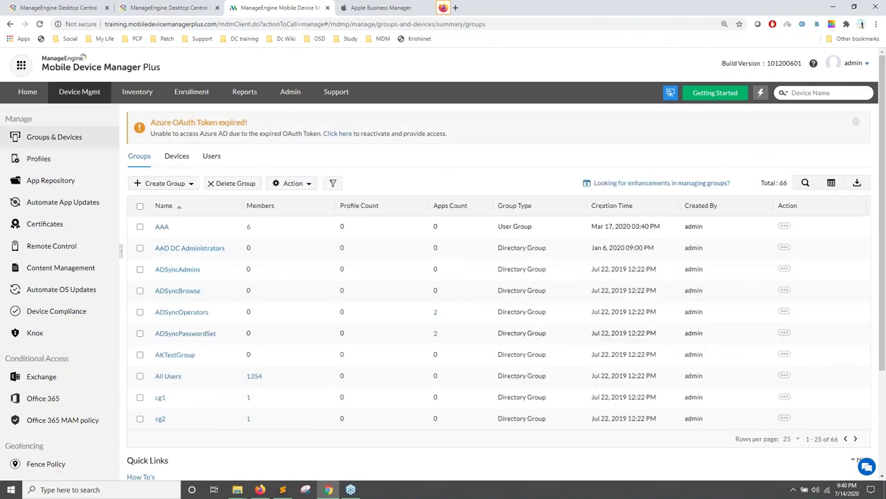
Step: Select the AAA, AAD DC Administrators and ADSyncAdmins groups and choose Associate Profile
click(140, 227)
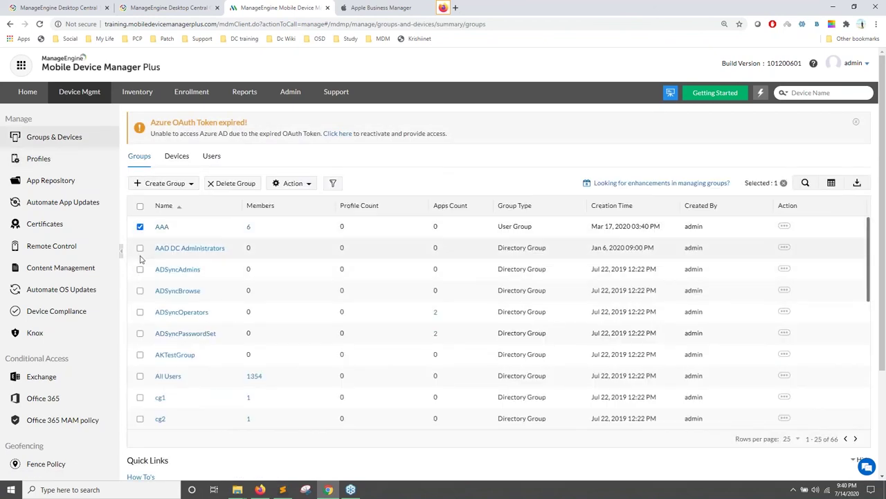
click(140, 248)
click(140, 269)
click(290, 183)
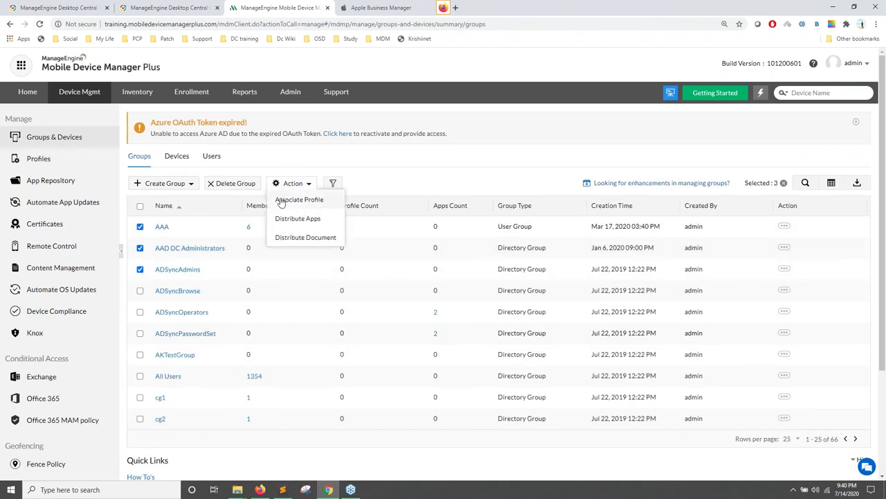
click(298, 200)
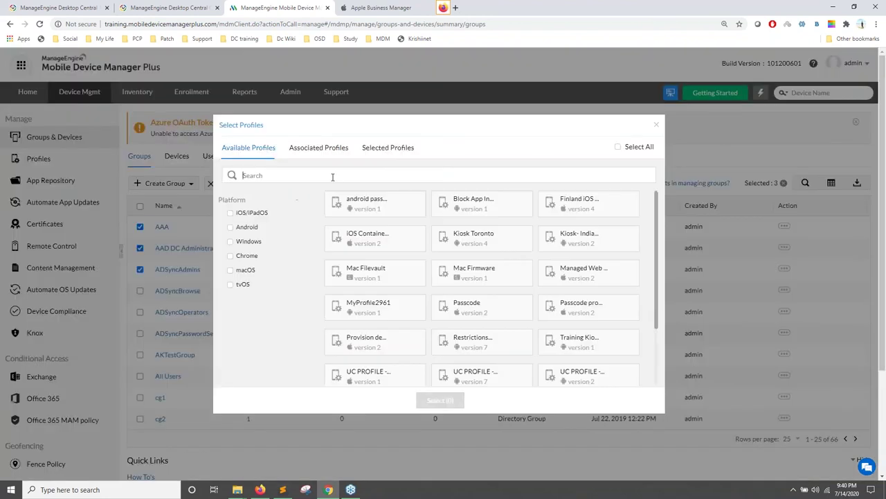
Step: Search profiles for 'and' and pick one, then close the picker without assigning and go to Inventory
text(and)
click(374, 203)
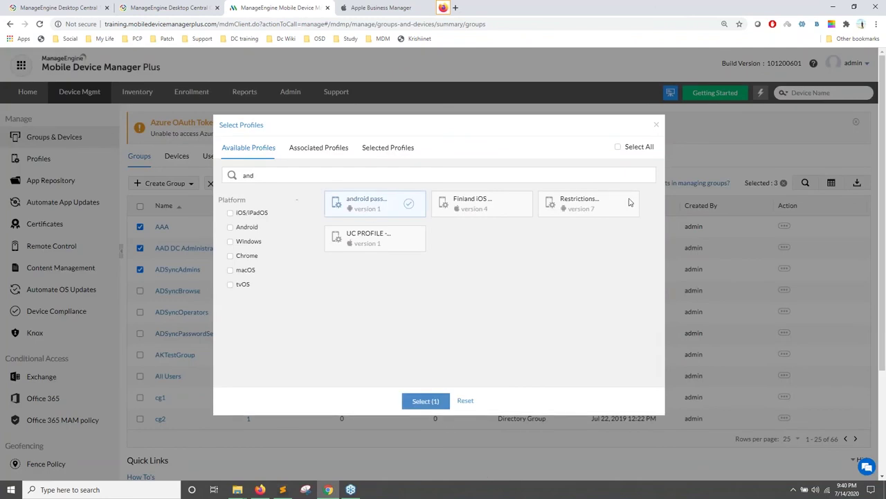
click(657, 125)
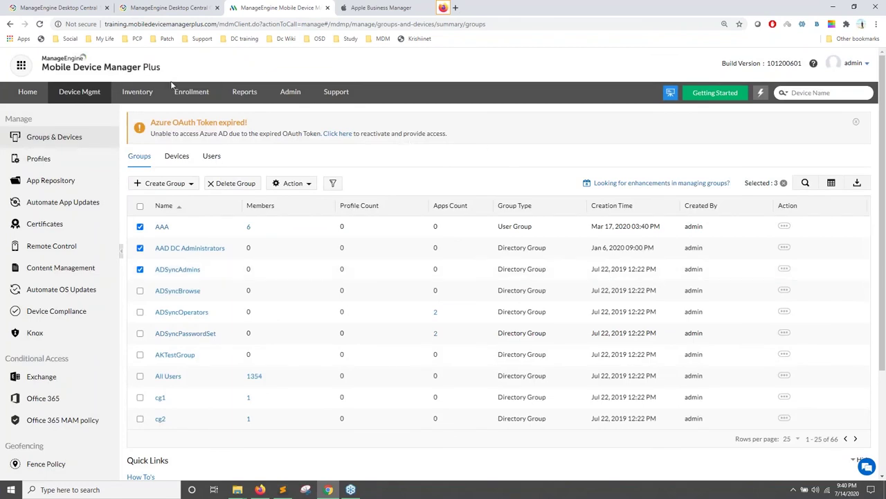
click(139, 93)
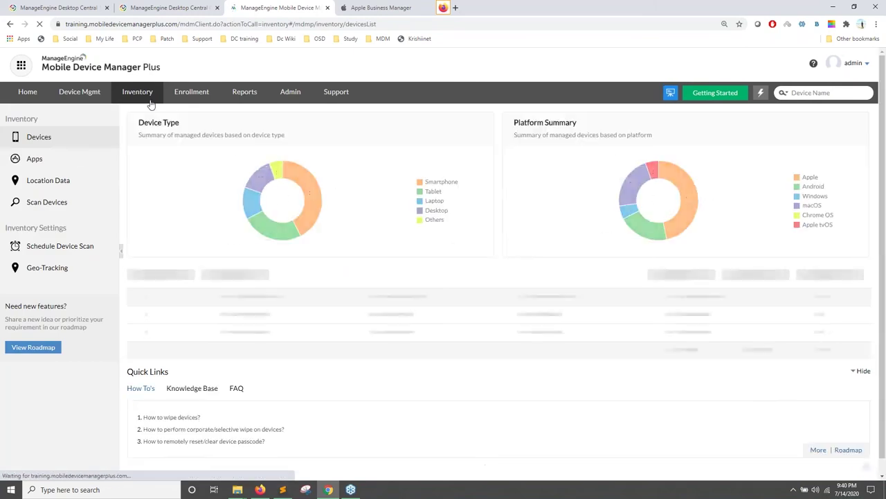
Step: In the discovered apps inventory, mark Hangouts and Voice Recorder for blocklisting
click(34, 159)
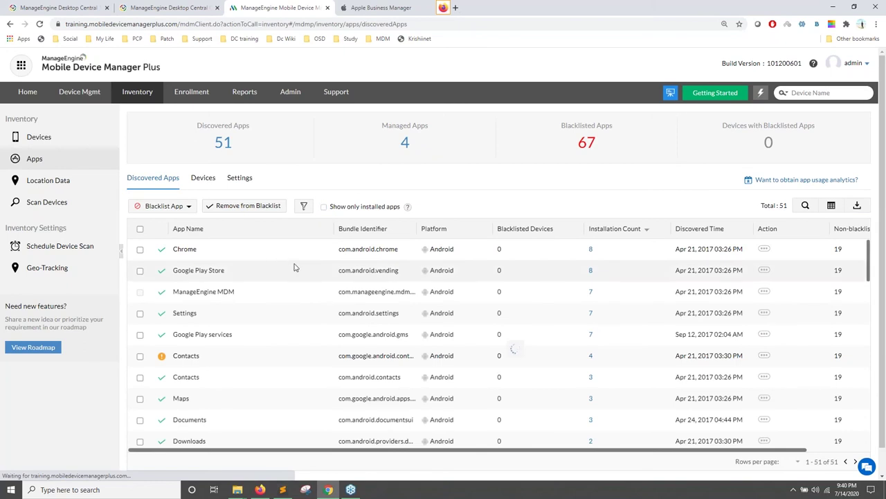
scroll(245, 311, down, 5)
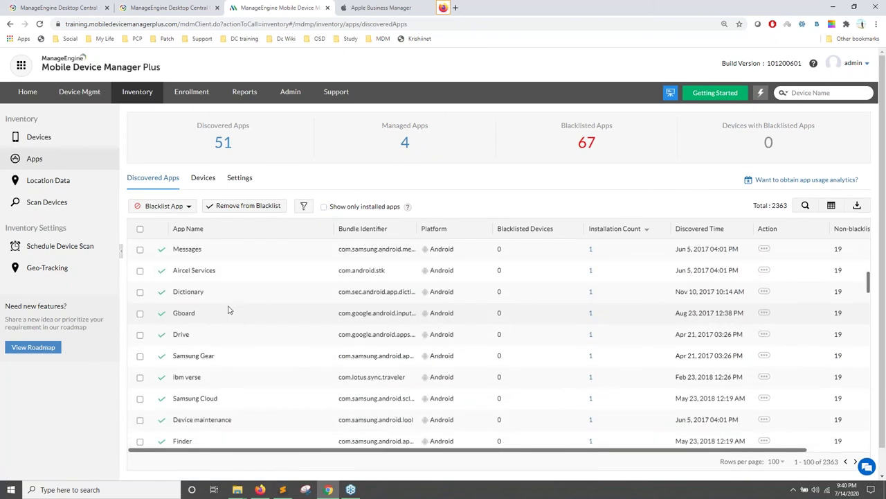
scroll(228, 311, down, 3)
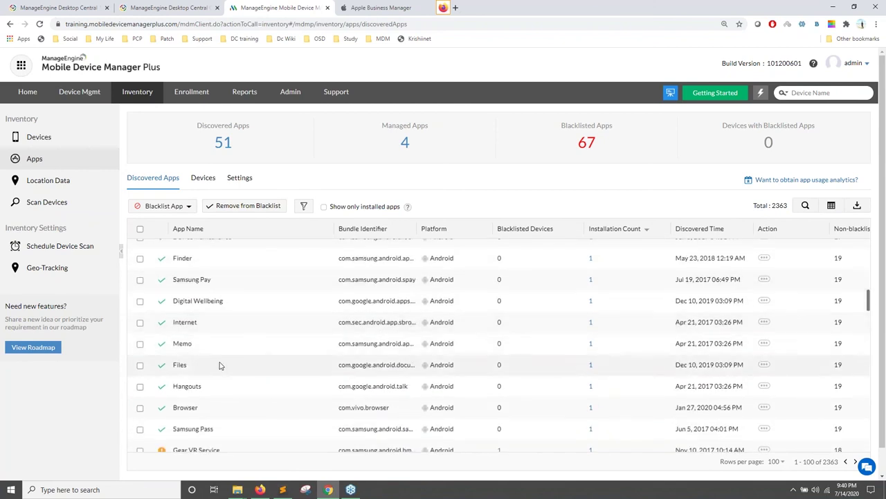
drag(226, 390, 160, 390)
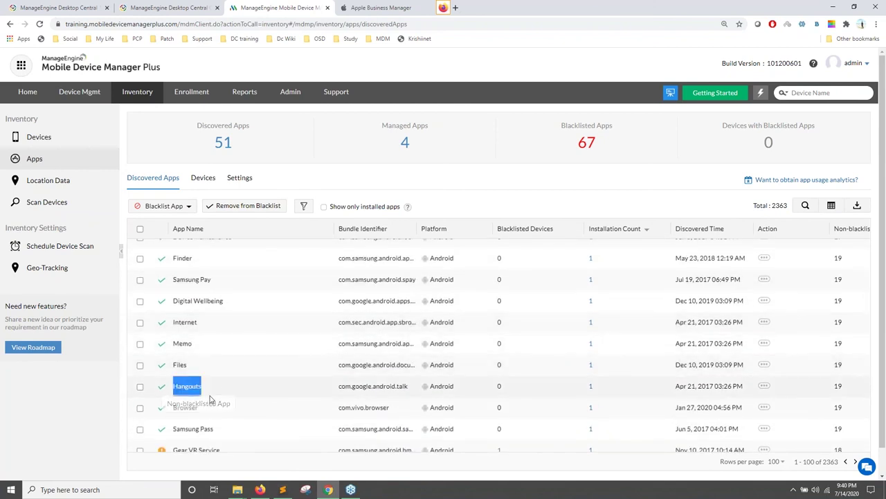
scroll(217, 408, down, 2)
click(140, 285)
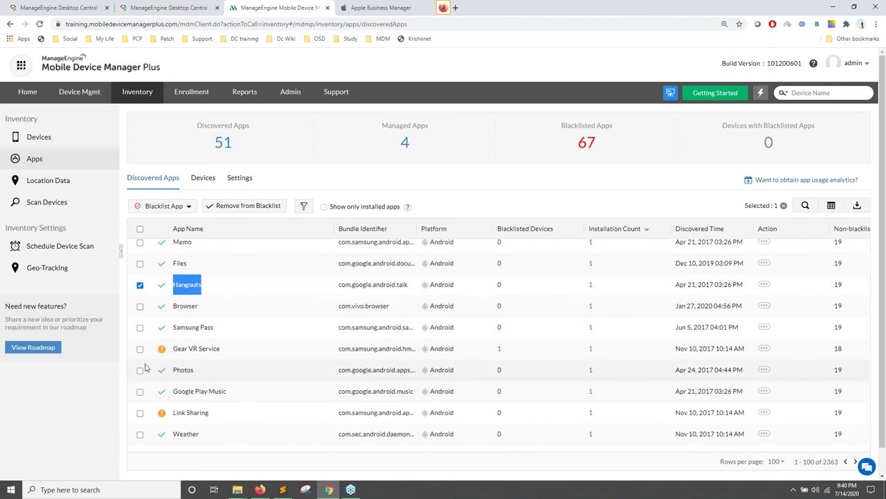
scroll(145, 392, down, 1)
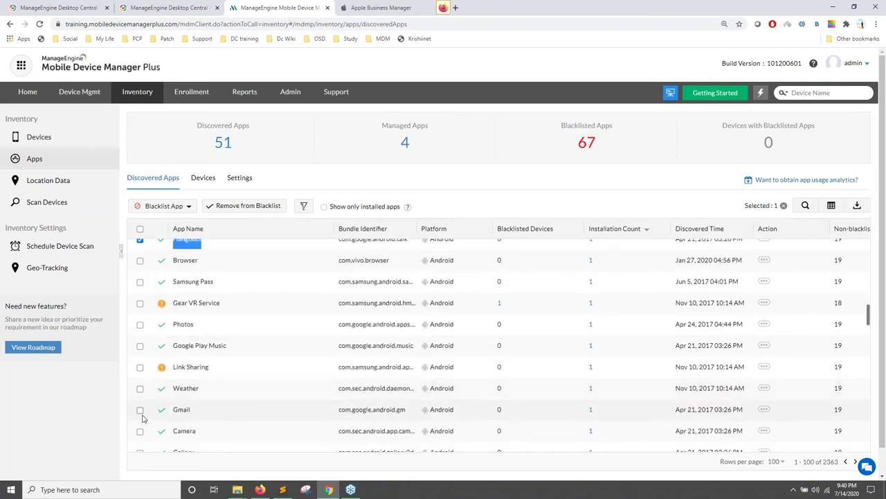
scroll(138, 429, down, 3)
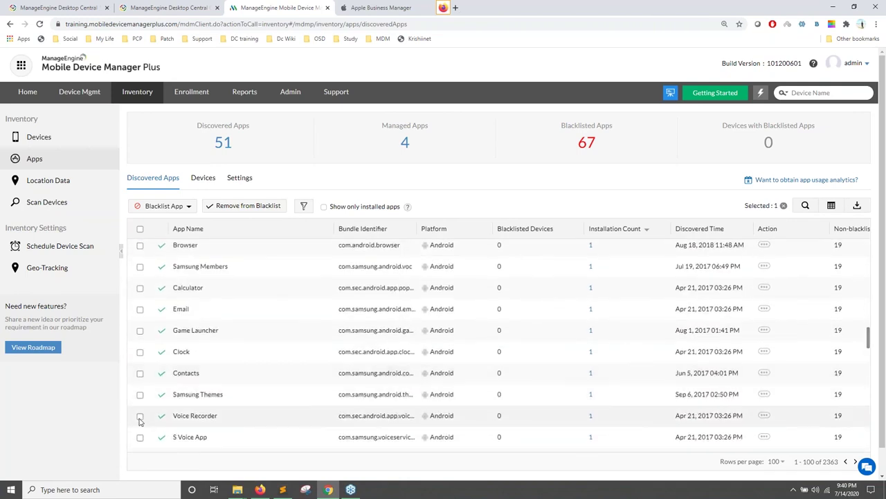
click(140, 416)
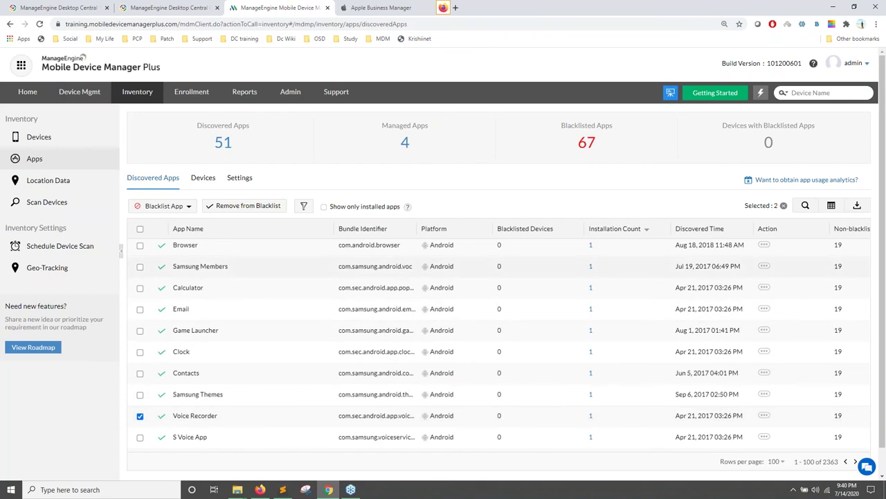
Step: Open the Blacklist App device choices, then go to the Apps Settings page
click(179, 206)
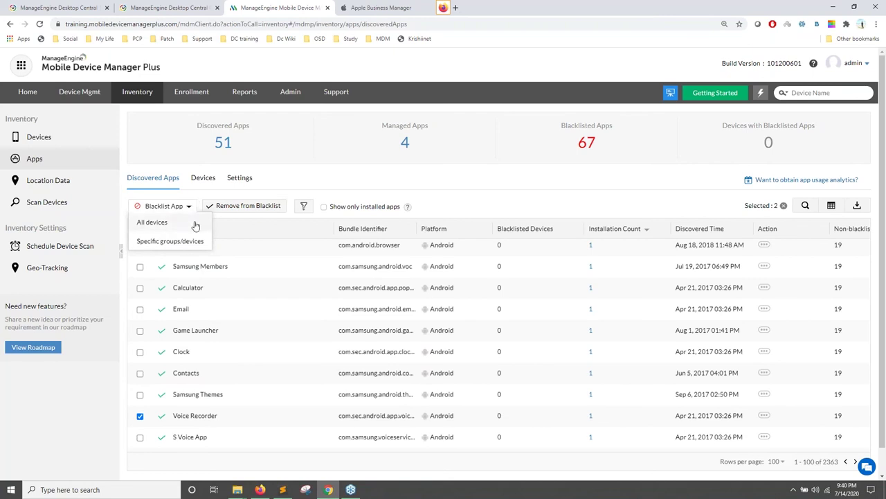
click(239, 179)
scroll(333, 334, down, 1)
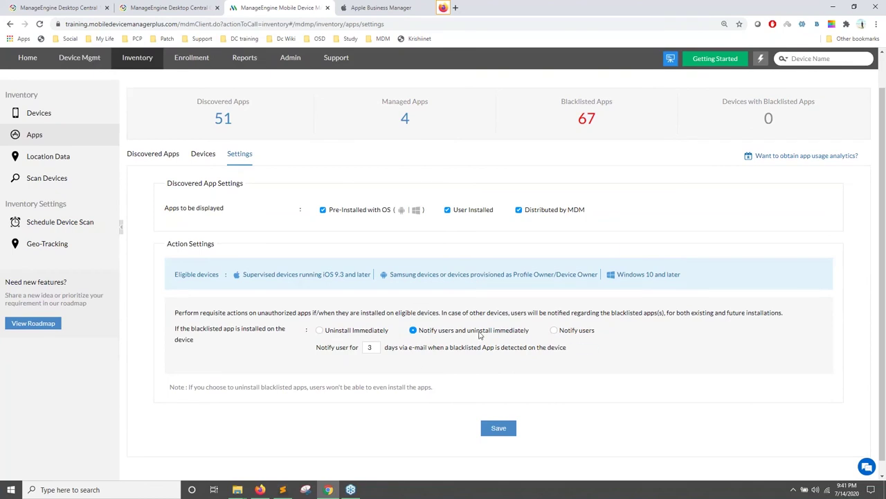
Step: Compare the blocklisted-app action options and settle on Uninstall Immediately
click(329, 332)
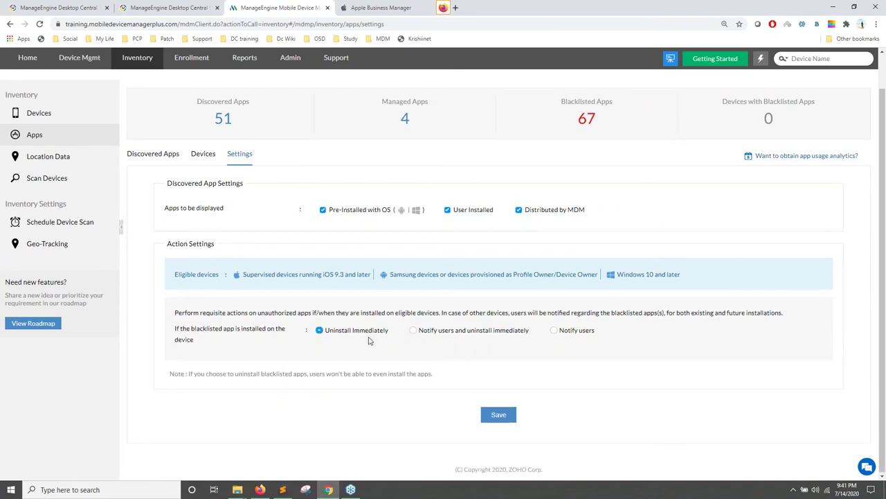
click(414, 330)
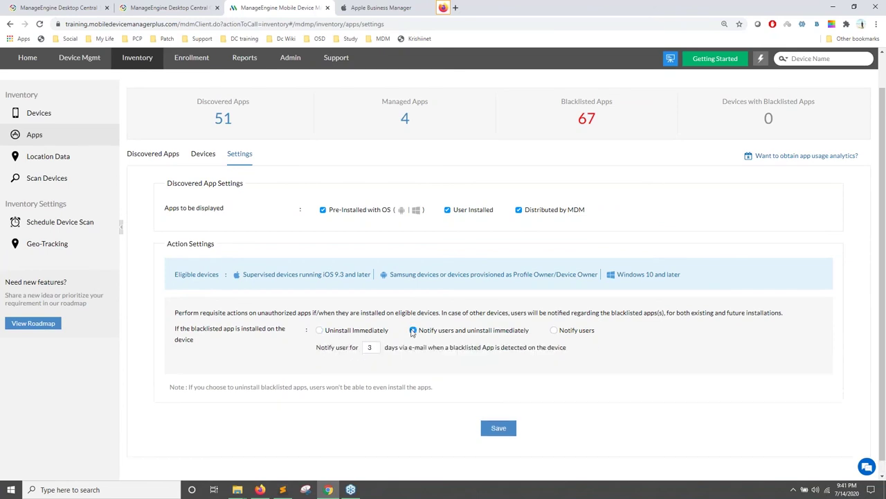
double_click(376, 348)
click(554, 330)
click(320, 332)
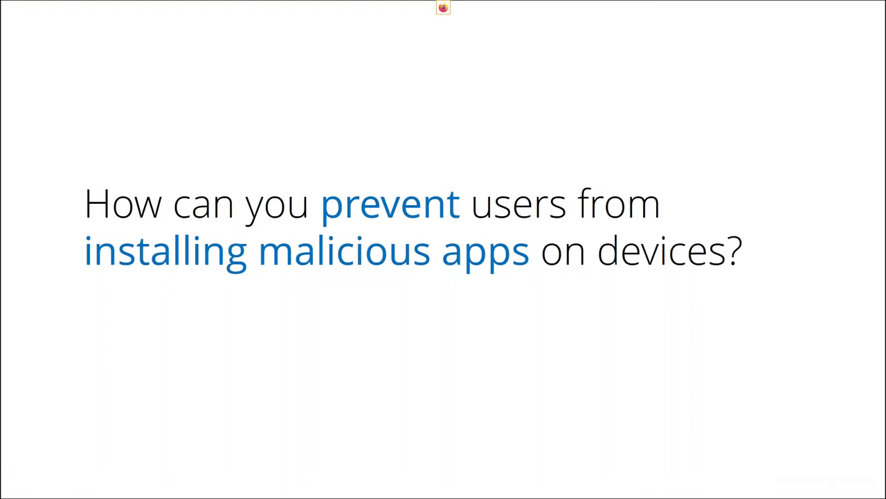
Step: Advance the slideshow to the slide about preventing access to malicious websites
key(Right)
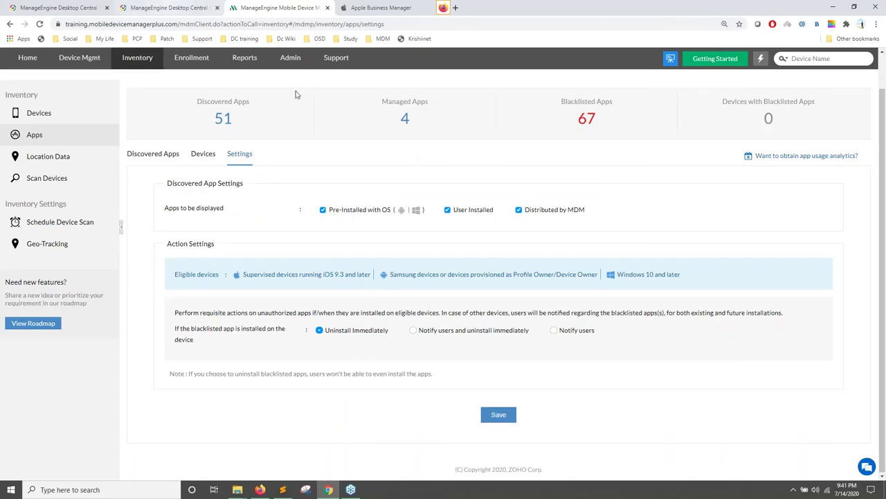
Step: Create a new Android profile named 'Websites' and continue to its policy settings
scroll(728, 144, up, 1)
click(759, 92)
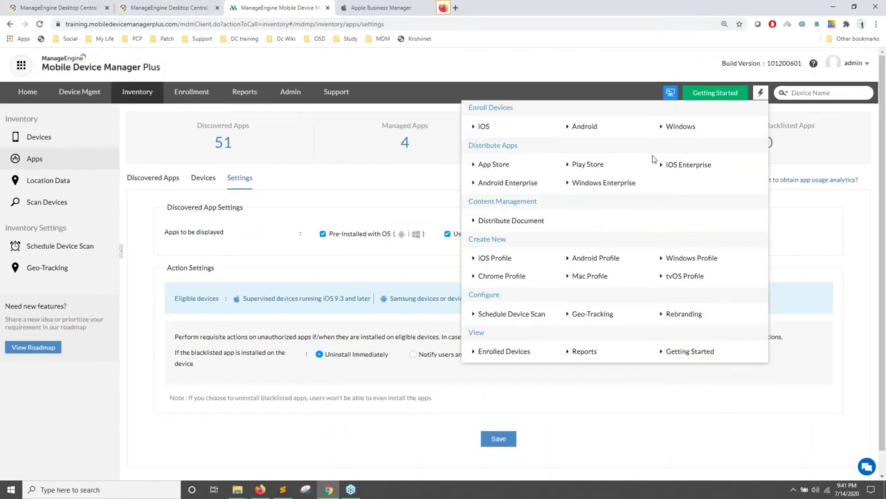
click(583, 259)
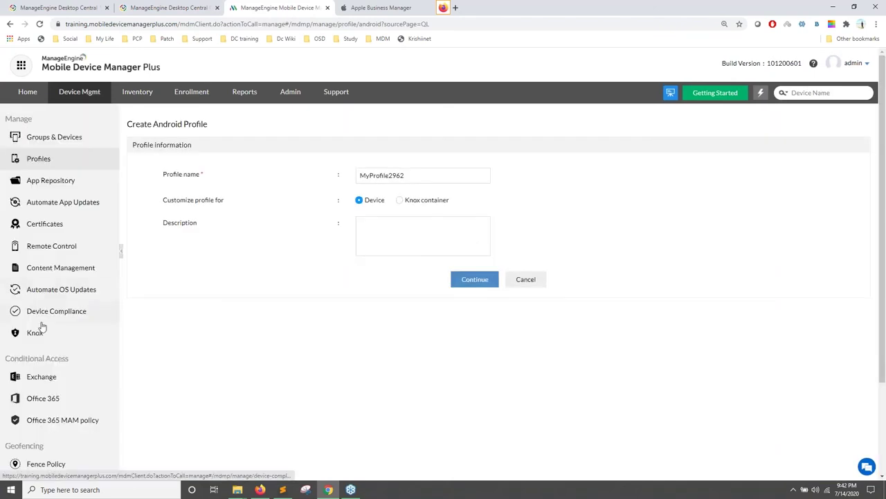
scroll(295, 305, down, 1)
scroll(387, 307, up, 1)
double_click(402, 176)
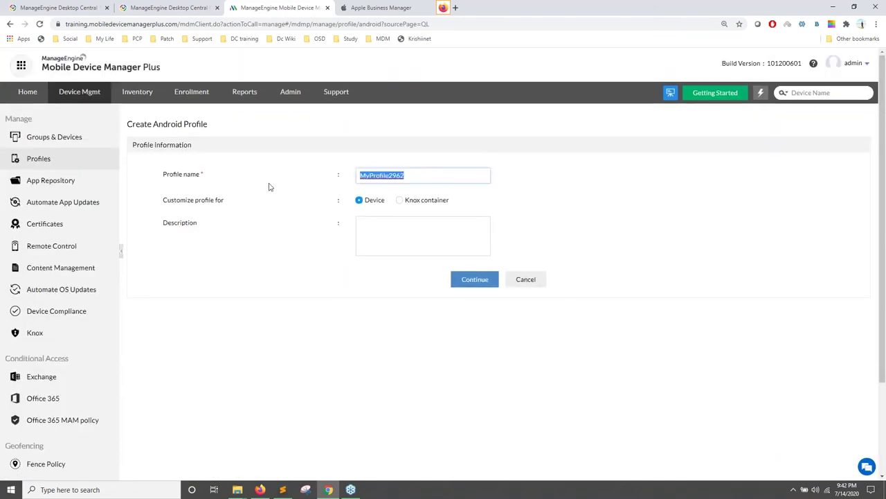
text(Websites)
click(475, 279)
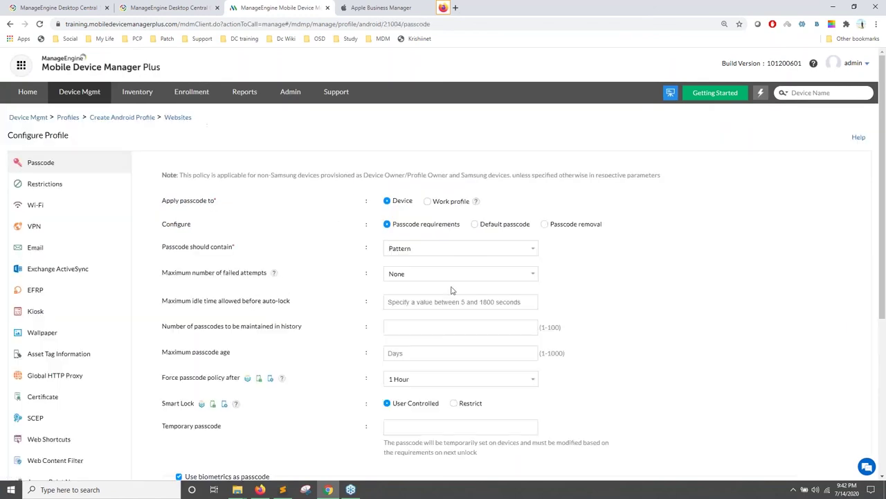
Step: Switch the Websites profile's Web Content Filter type to Blacklist, keeping malicious content auto-restricted
scroll(232, 272, down, 1)
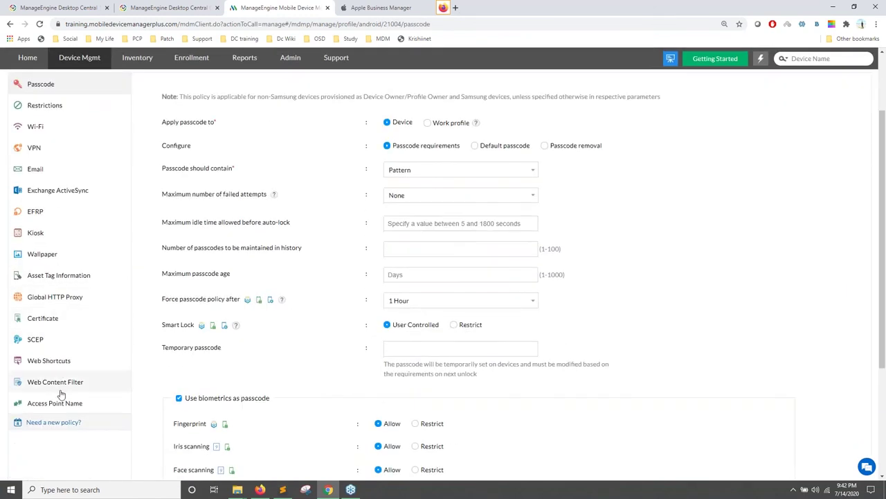
click(55, 385)
scroll(331, 299, down, 1)
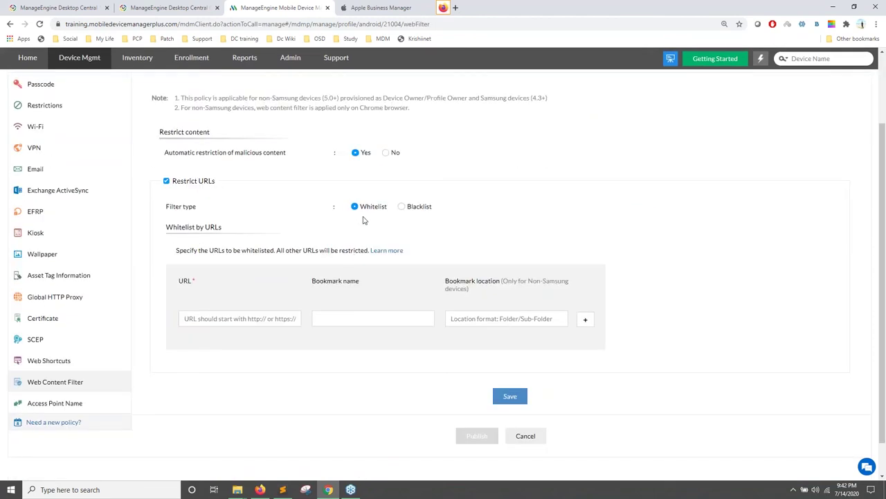
drag(154, 153, 277, 159)
click(290, 165)
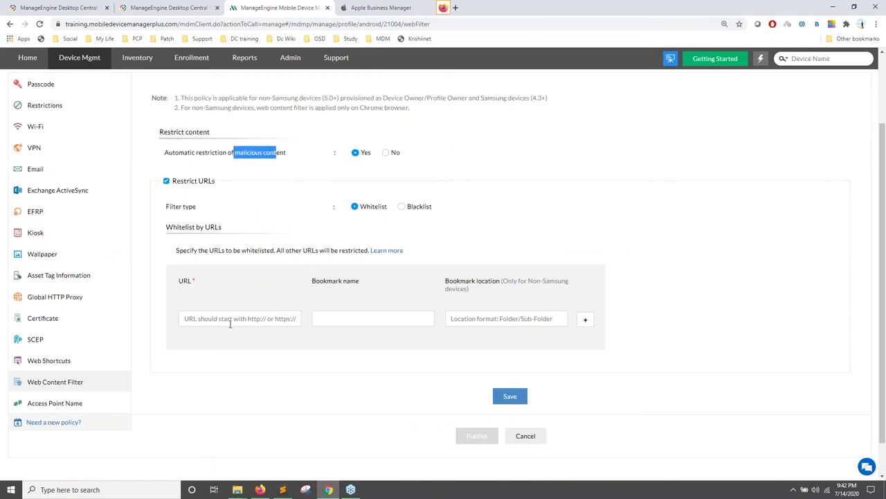
click(229, 321)
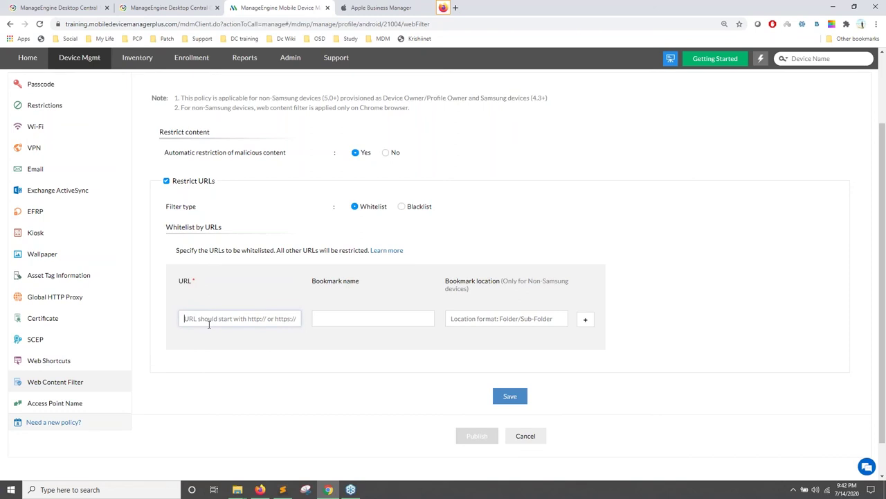
click(589, 321)
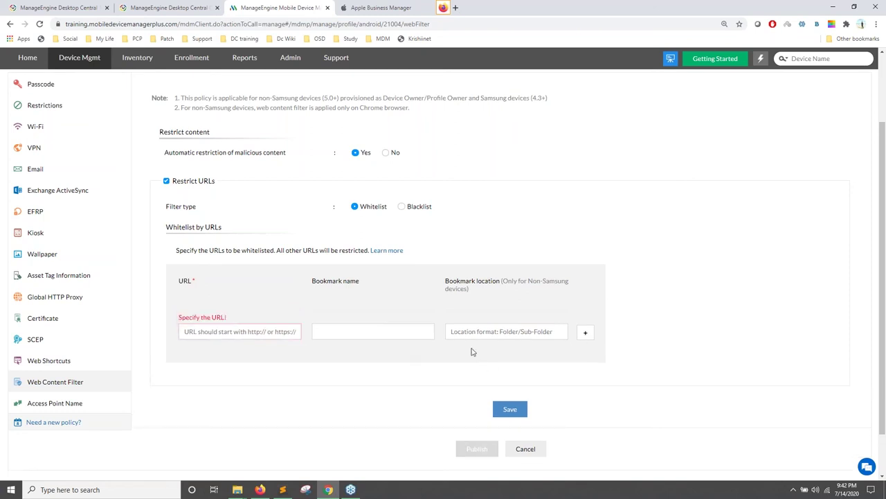
click(403, 208)
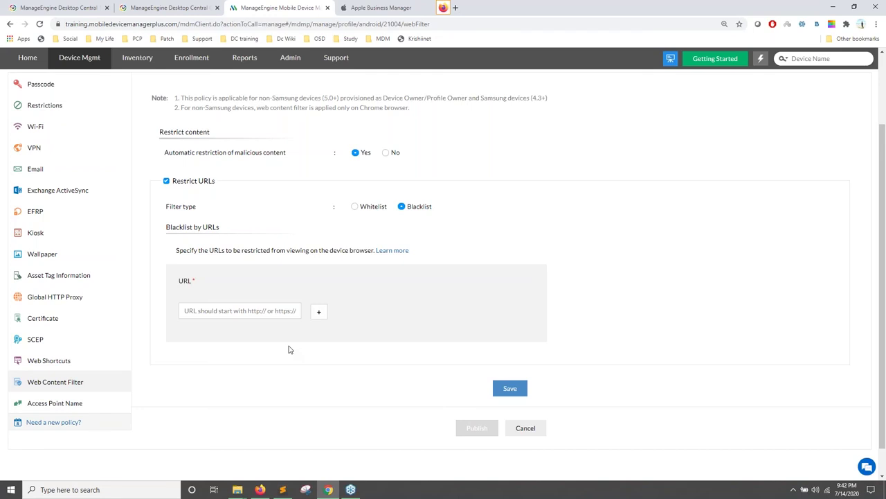
scroll(289, 350, up, 2)
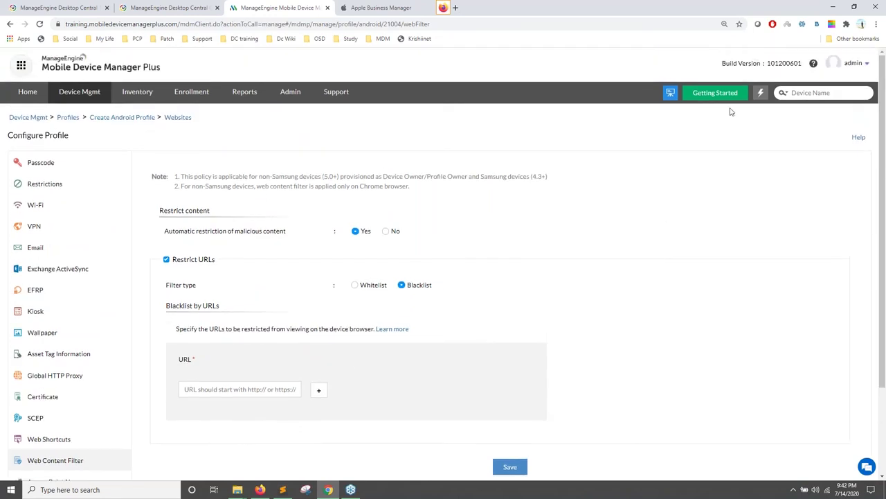
click(760, 92)
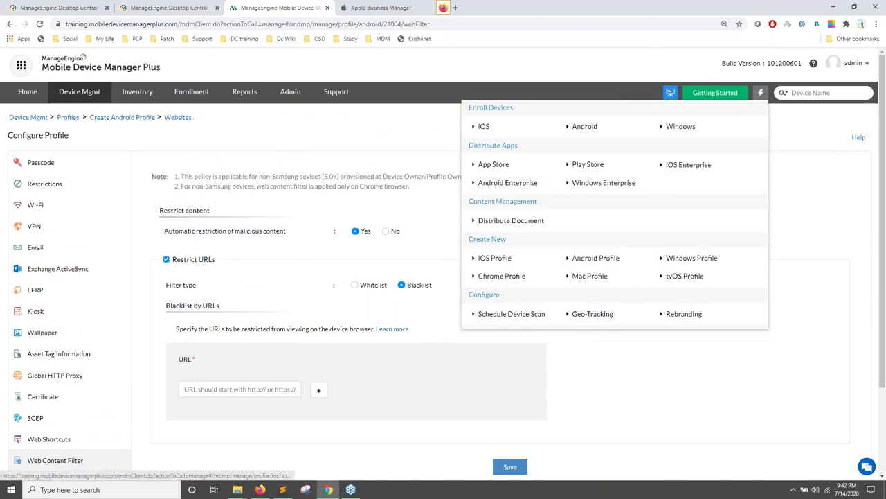
Step: Create iOS profile MyProfile2963 with the default name, check its Web Content Filter, then open VPN
click(494, 258)
click(475, 257)
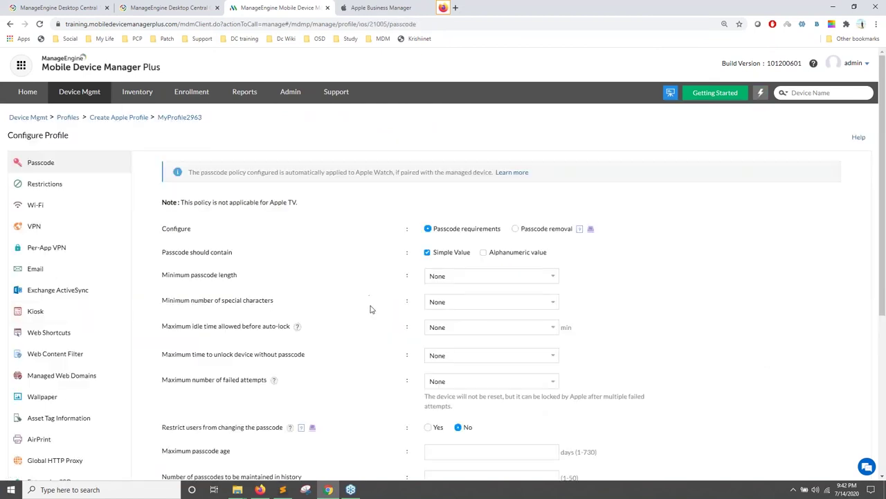
scroll(128, 317, down, 4)
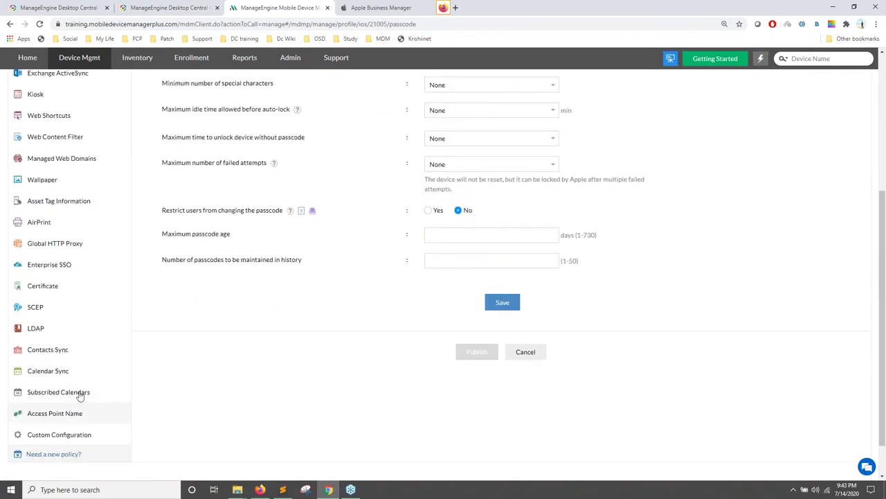
click(55, 139)
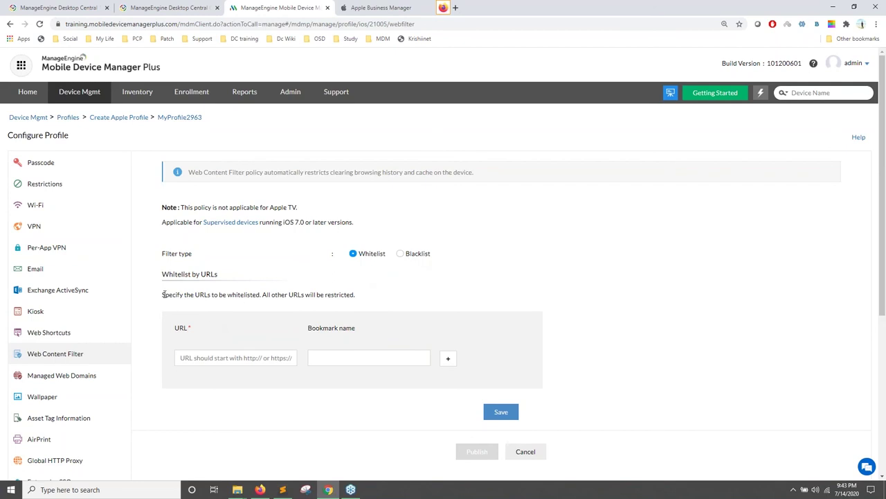
key(alt+Tab)
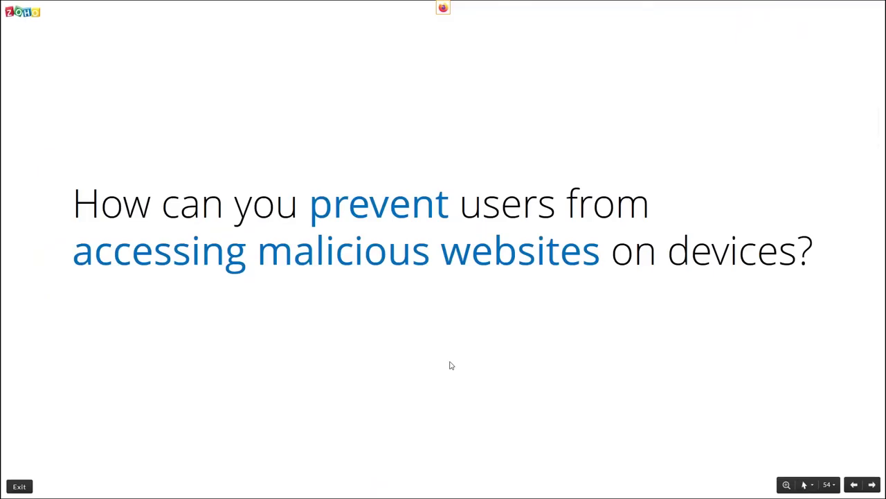
key(alt+Tab)
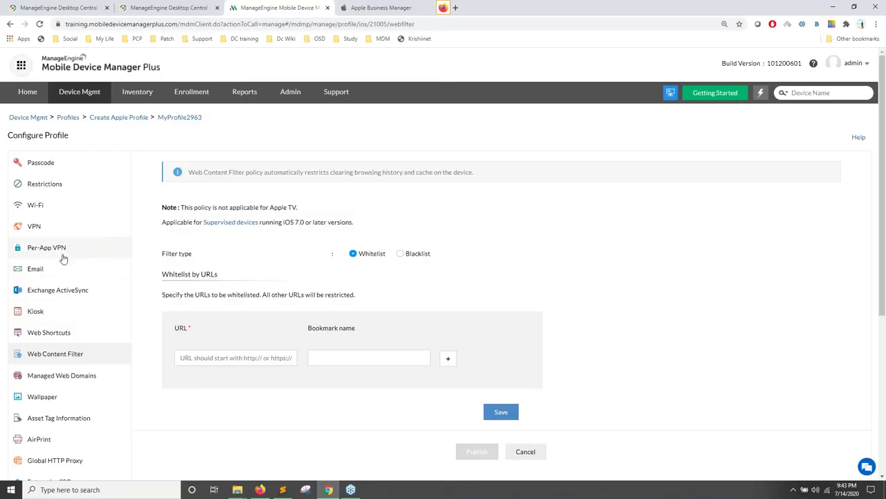
click(63, 235)
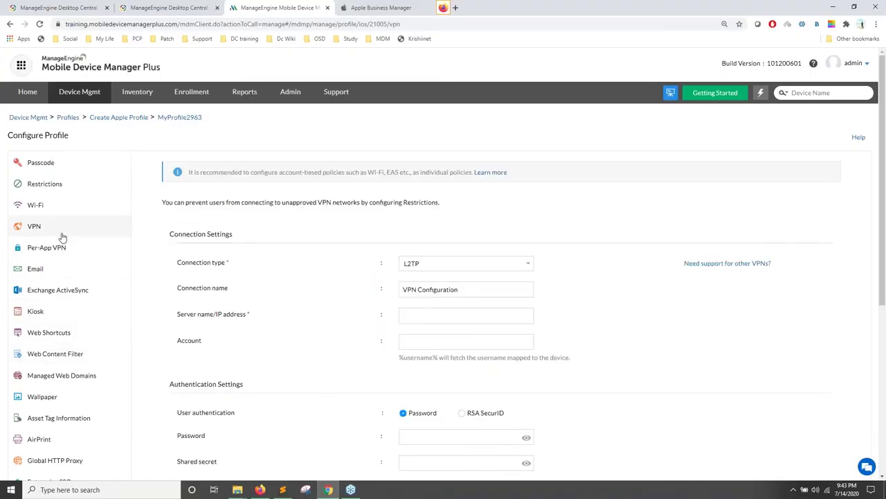
Step: Set the iOS profile's VPN connection type to Cisco AnyConnect
scroll(139, 325, down, 3)
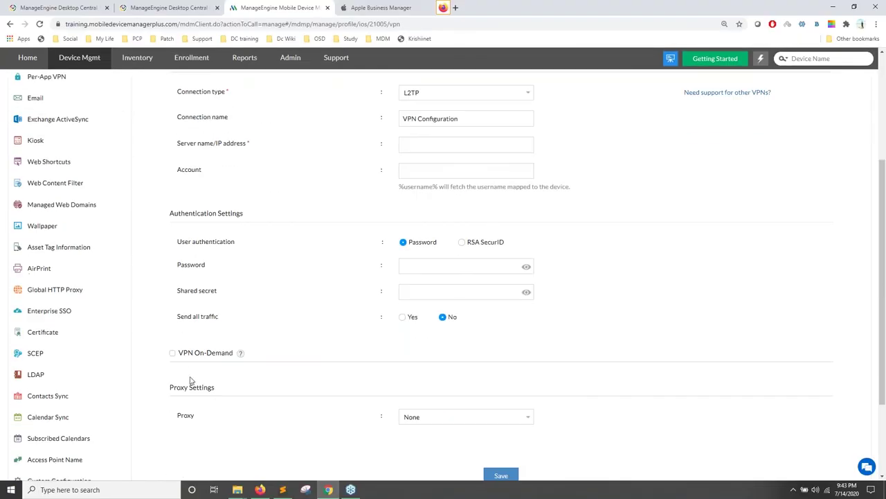
scroll(303, 400, up, 3)
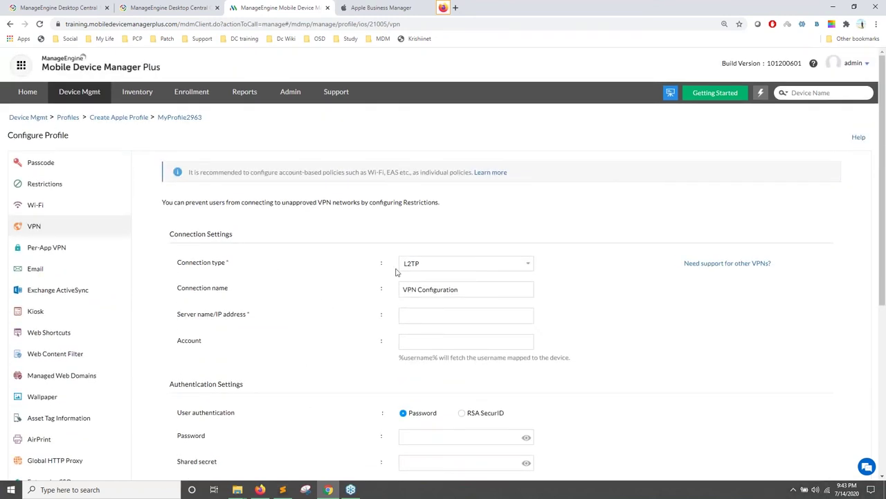
click(438, 267)
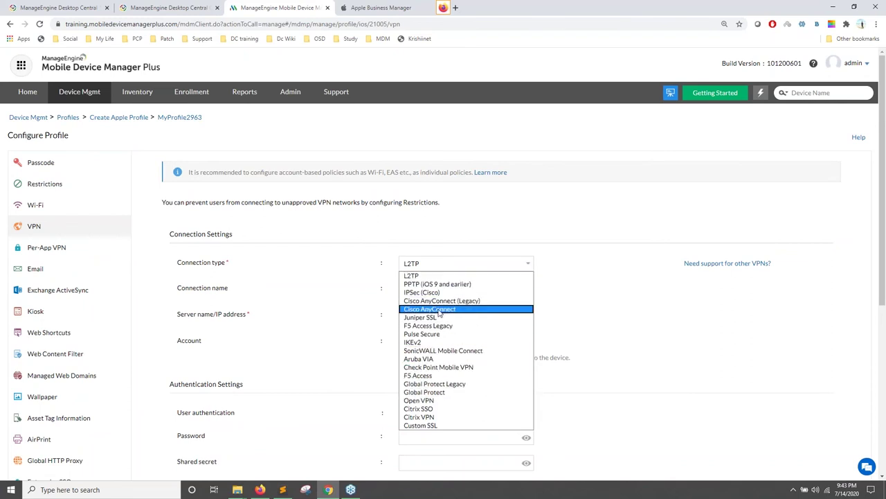
click(438, 310)
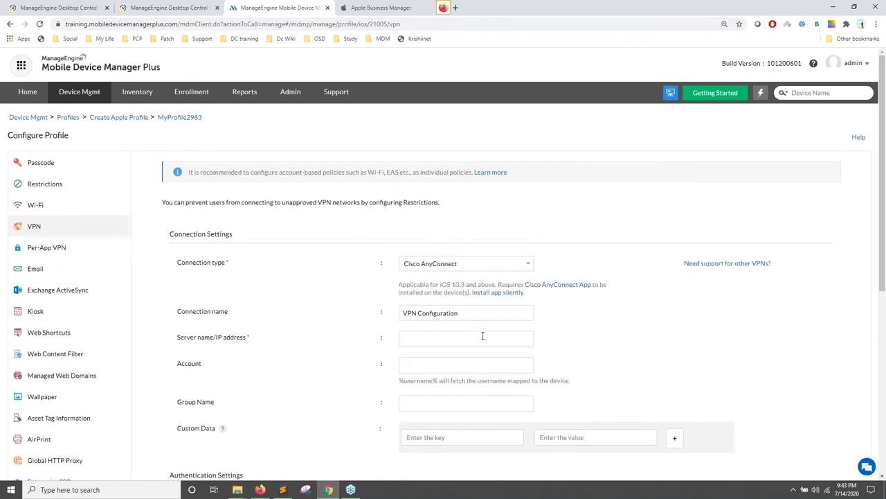
scroll(481, 336, down, 1)
scroll(436, 365, down, 1)
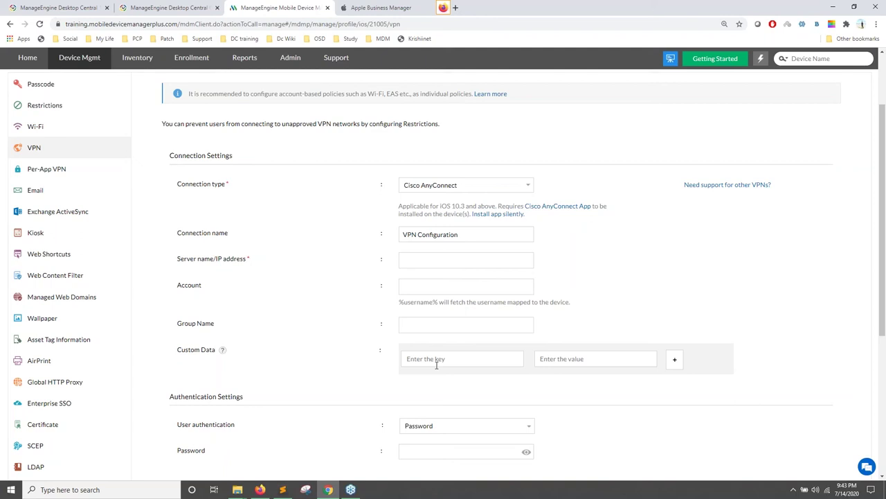
key(alt+Tab)
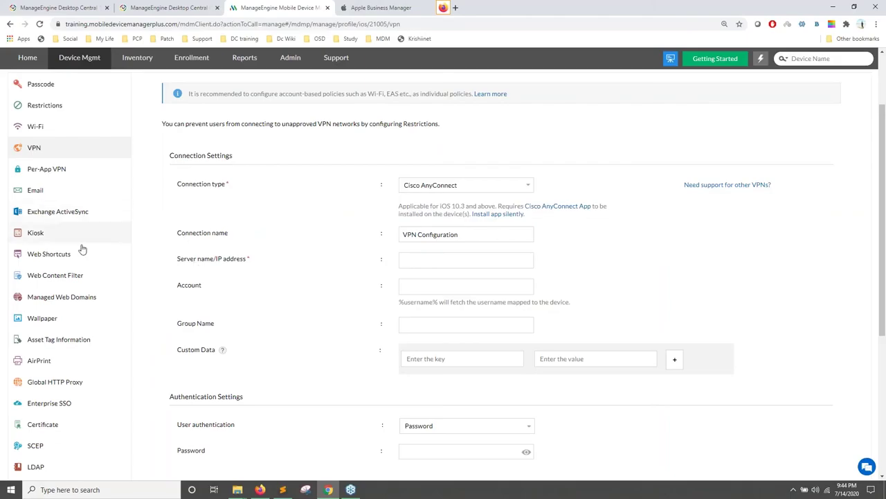
scroll(79, 270, up, 3)
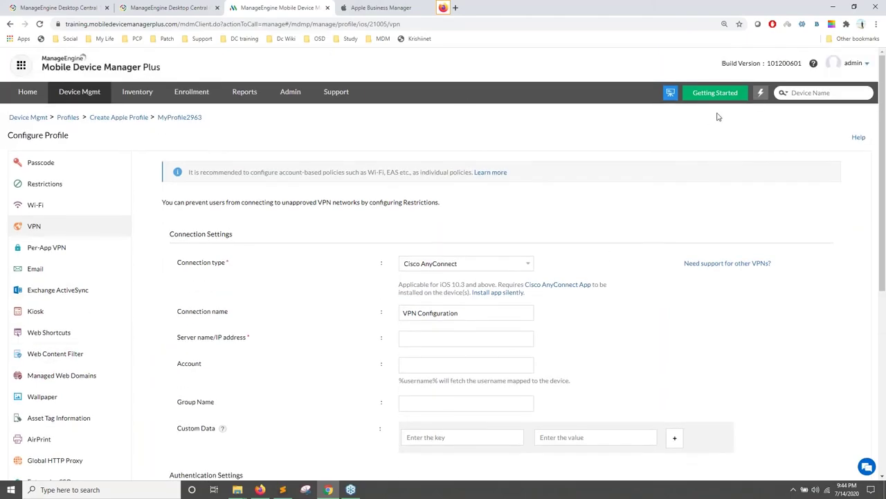
Step: Create a new Android profile named 'KIOSK Webinar'
click(760, 93)
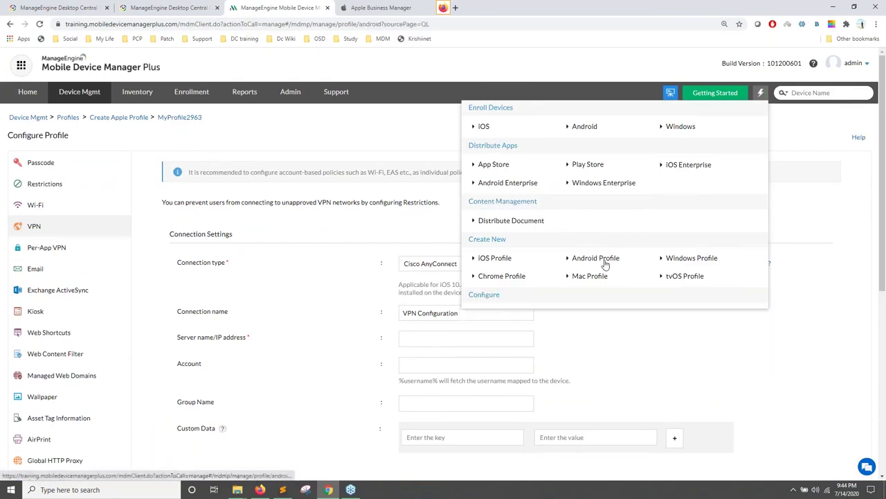
click(601, 259)
double_click(427, 177)
text(KIS)
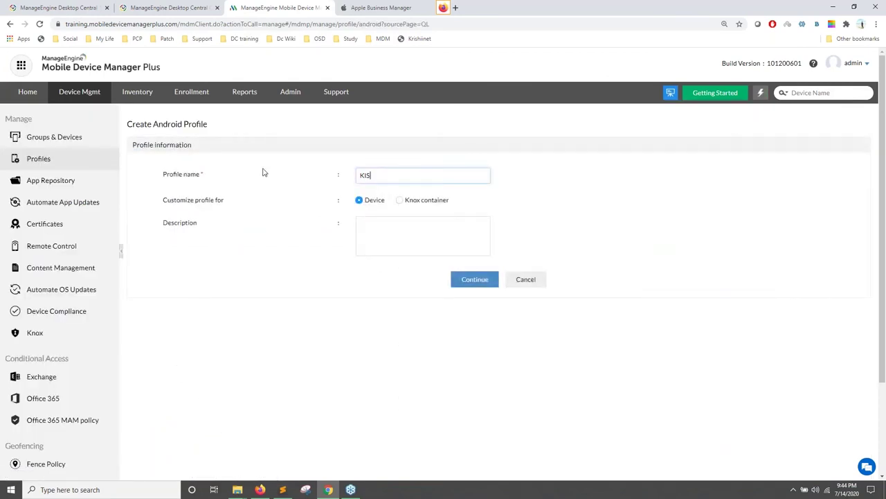
text(SK Webinar)
click(483, 281)
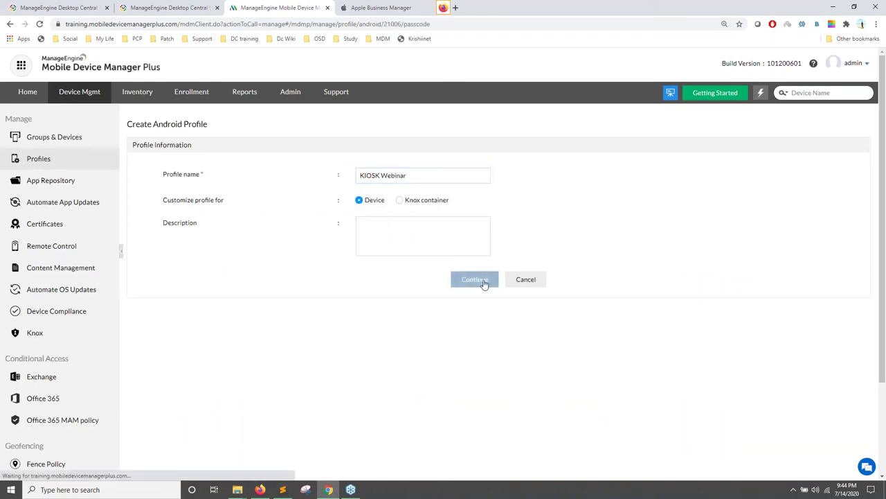
Step: In the Kiosk policy, try the single-app and multi-app kiosk types and pick Fake GPS location
click(56, 315)
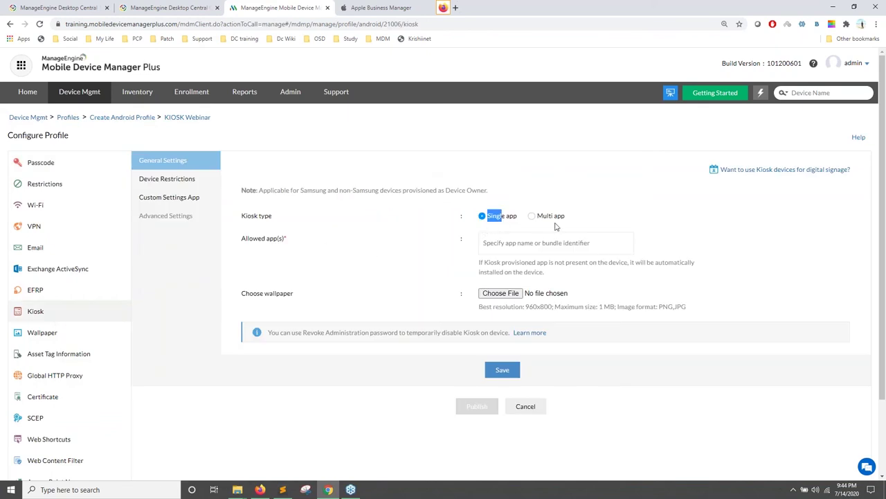
click(532, 216)
drag(501, 218, 486, 223)
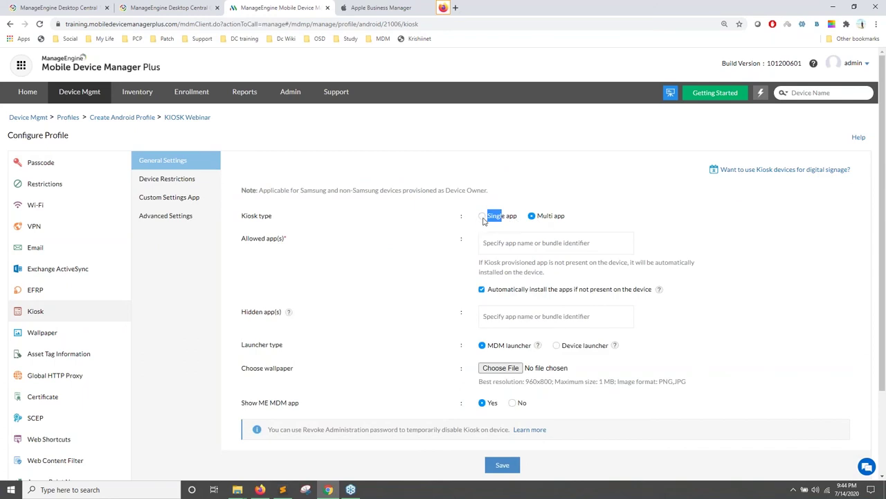
click(483, 216)
click(505, 240)
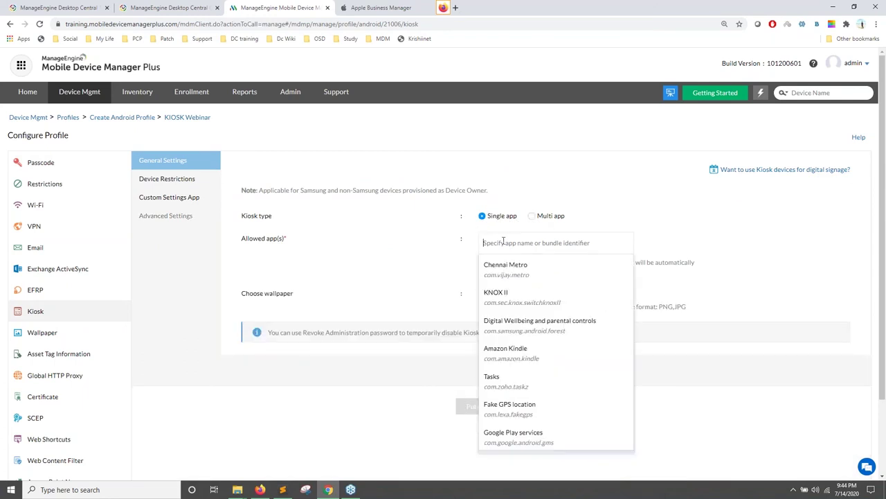
click(532, 412)
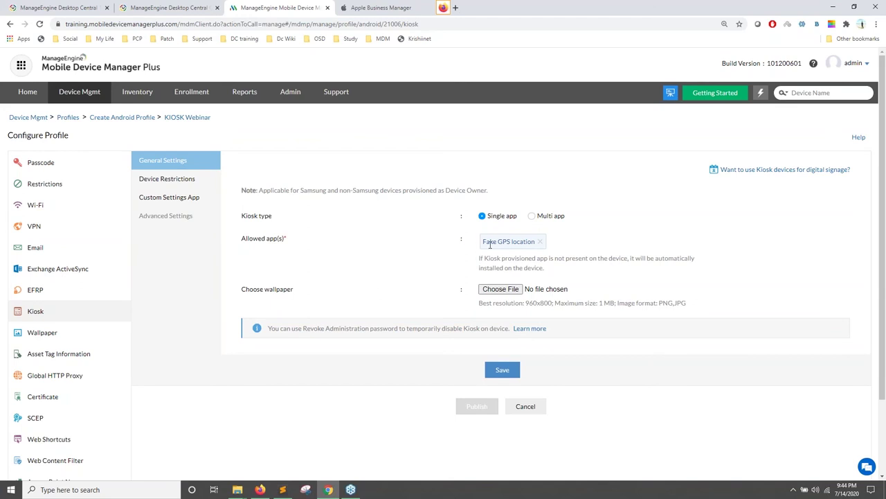
Step: Use a multi-app kiosk allowing Chennai Metro, Digital Wellbeing and parental controls, and Amazon Kindle
click(532, 217)
click(554, 242)
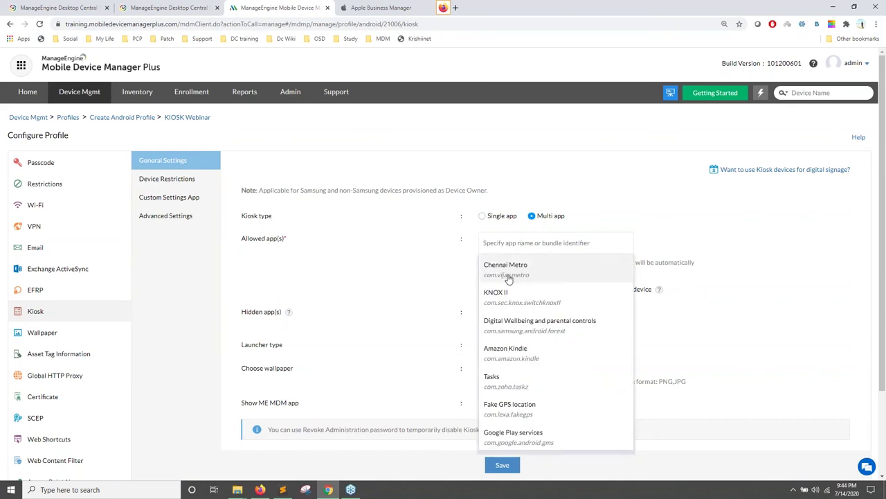
click(516, 270)
click(519, 343)
click(522, 387)
click(424, 326)
scroll(490, 325, down, 1)
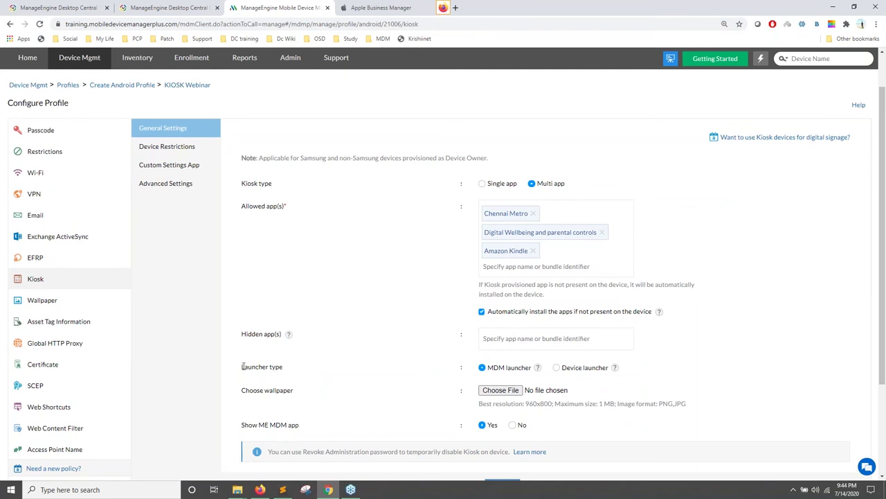
click(178, 149)
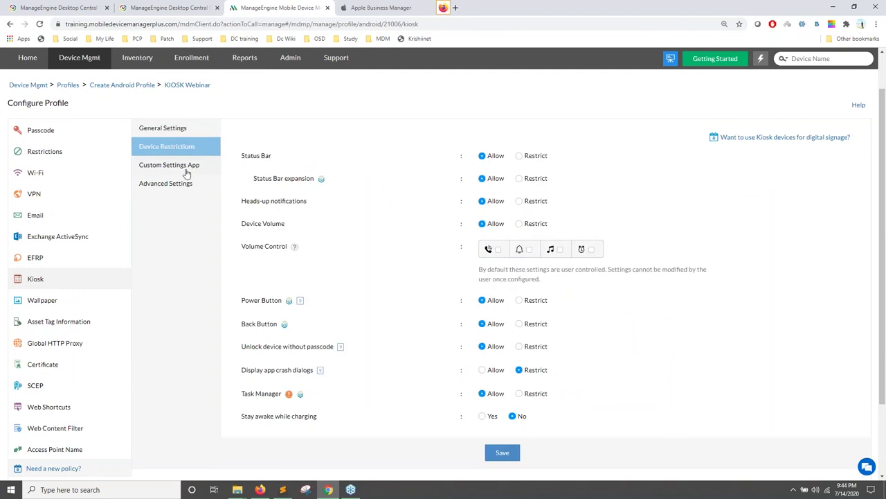
Step: Enable 'Show Custom Settings app' in the kiosk profile's Custom Settings App options
click(185, 166)
click(259, 148)
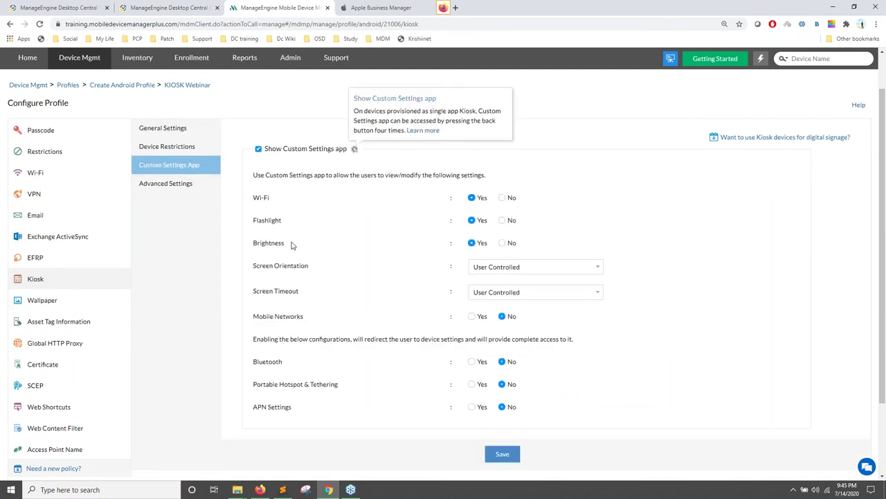
scroll(316, 231, down, 1)
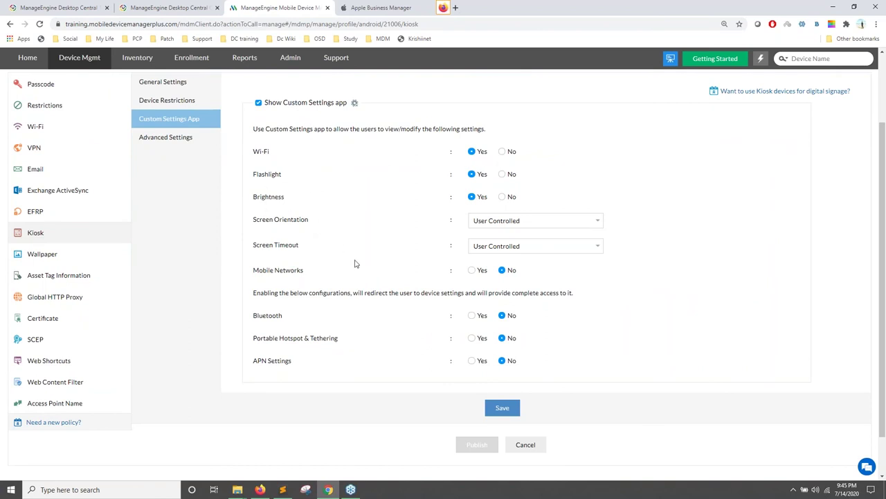
Step: Recheck the kiosk device restrictions and general settings, then advance the Zoho Show slideshow one slide
click(191, 103)
scroll(458, 319, up, 2)
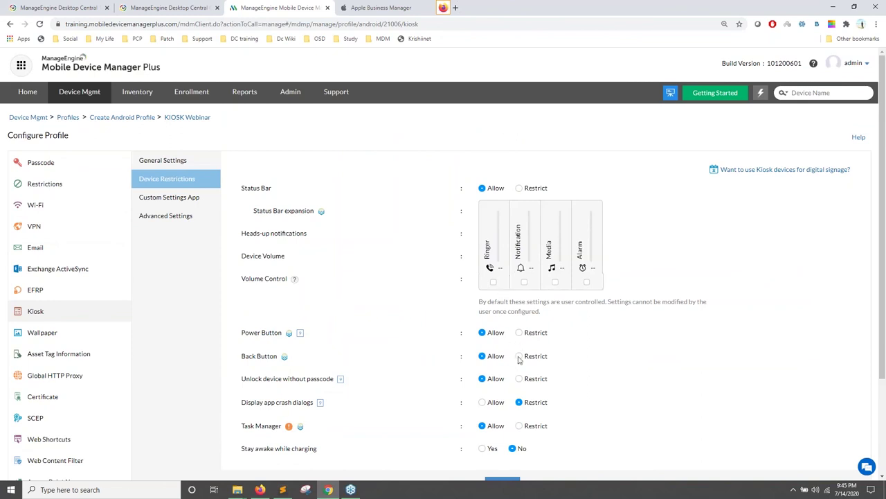
click(192, 167)
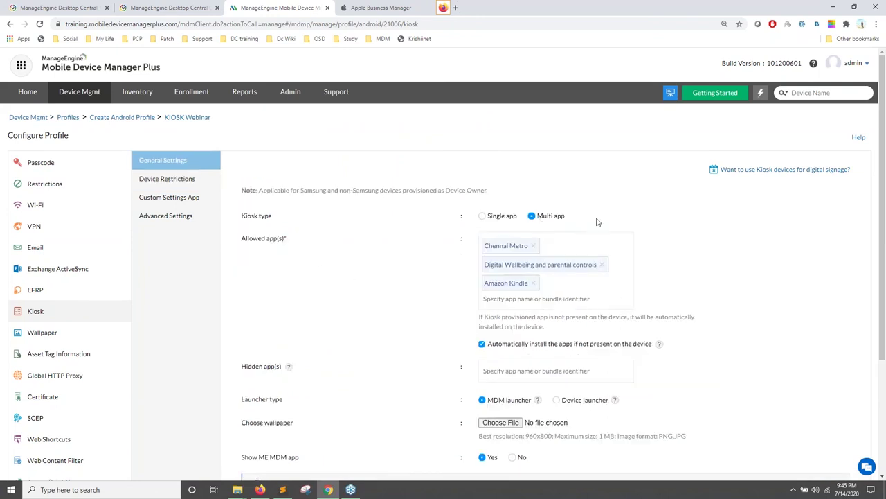
scroll(560, 279, down, 2)
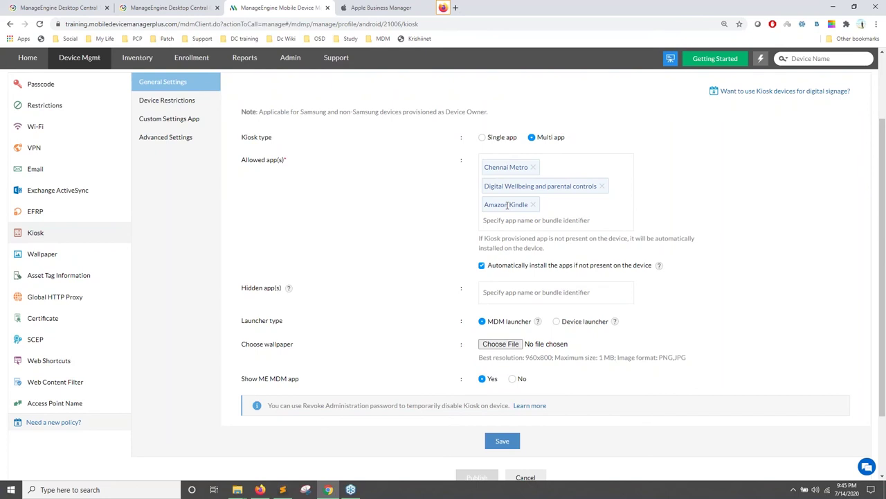
key(alt+Tab)
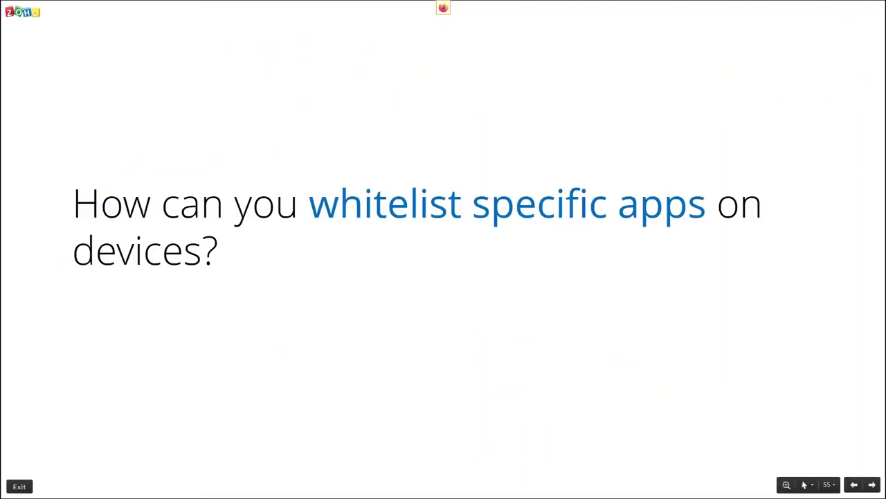
key(Right)
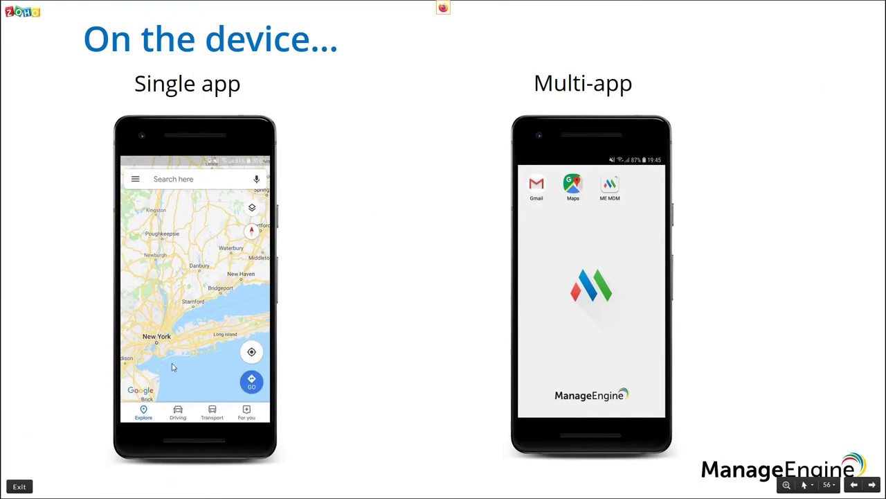
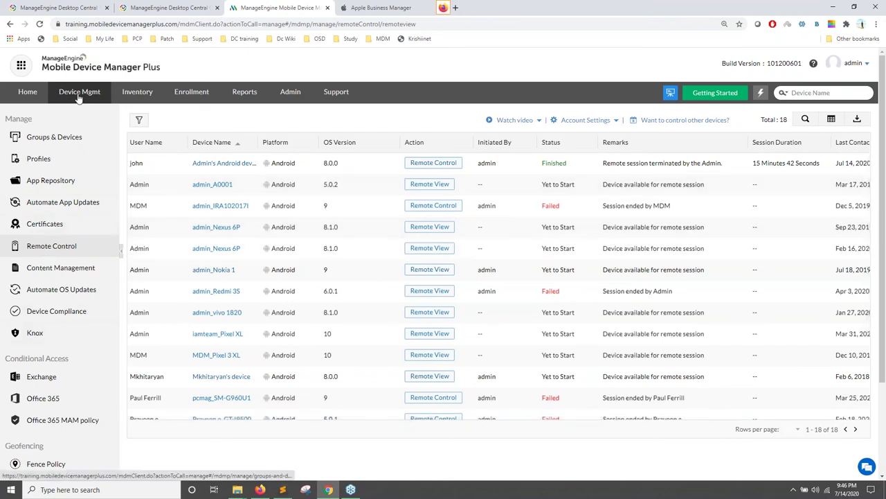
Step: Start a remote session on Admin's Android device from the Remote Control list
click(414, 167)
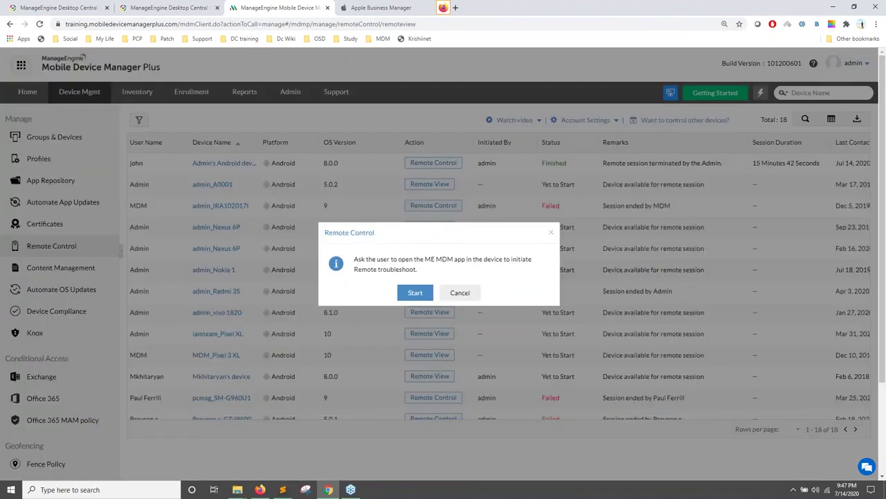
Step: Confirm the remote session with Admin's Android device and return to the MDM app's main screen
click(415, 292)
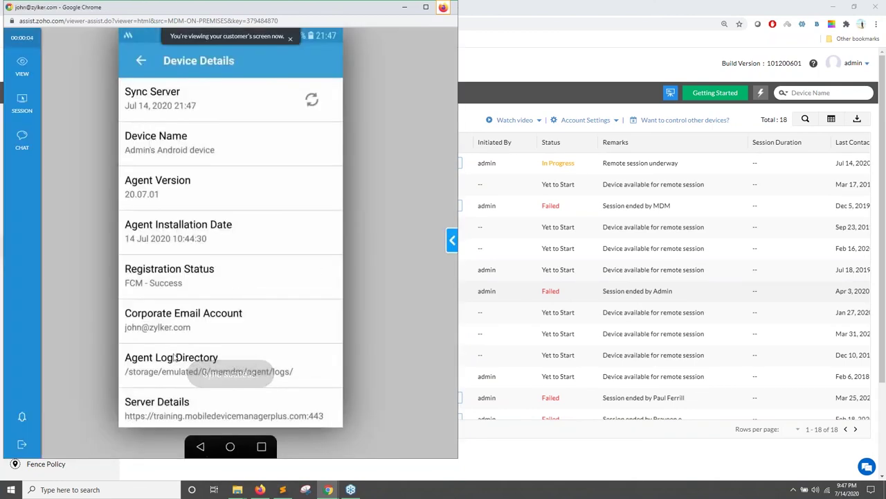
click(139, 60)
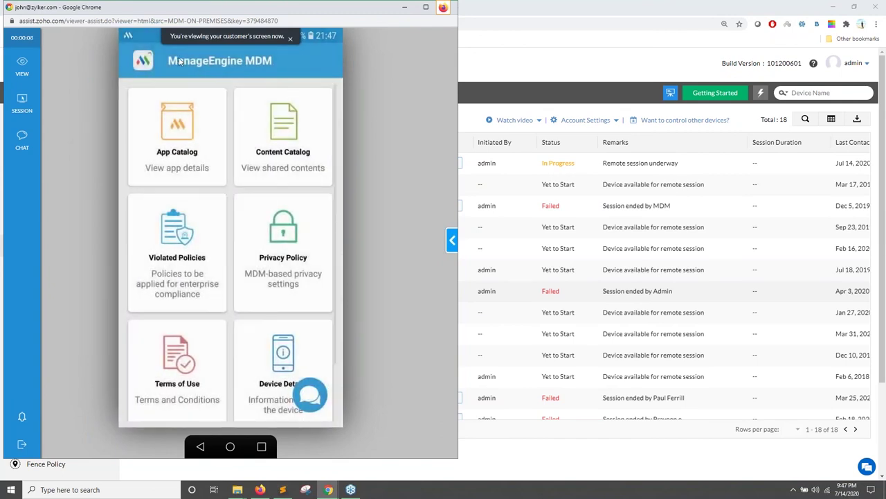
Step: On the phone, open ME MDM's App Catalog and view its UPDATES list
click(231, 447)
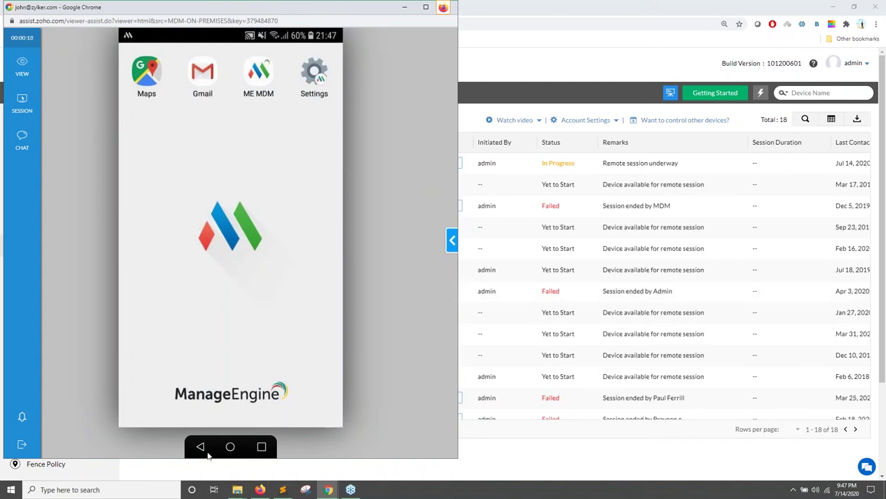
click(261, 72)
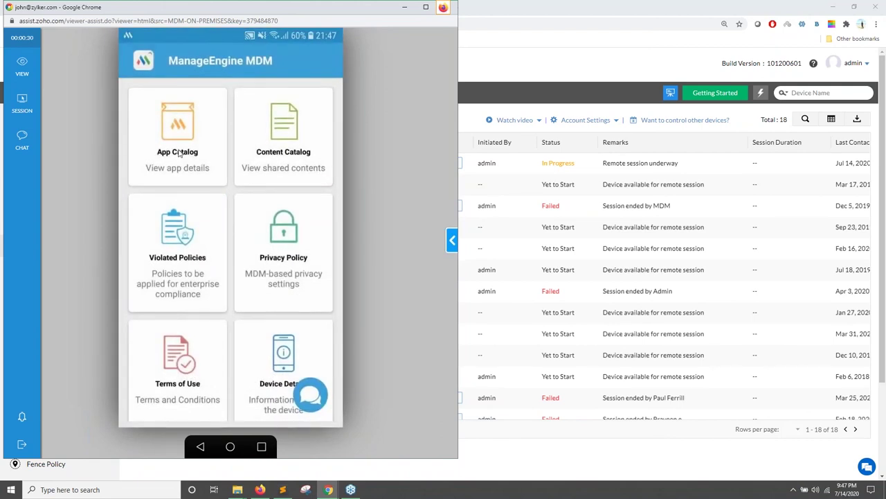
click(178, 153)
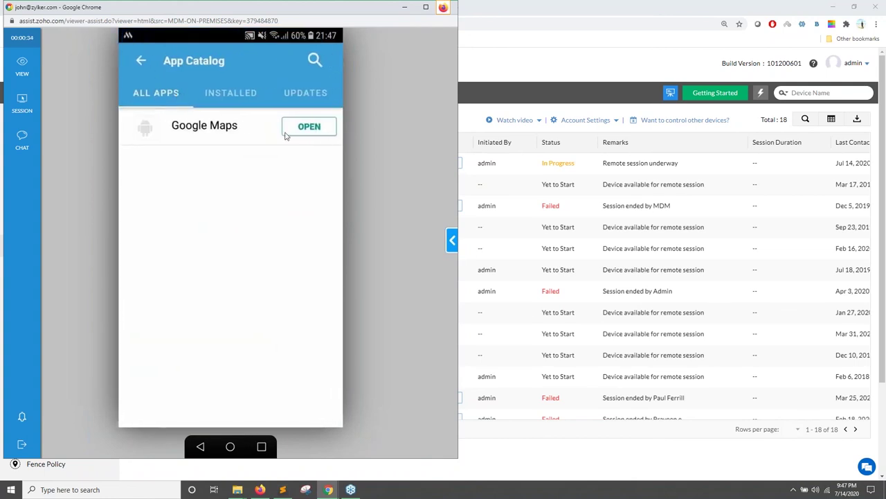
click(300, 95)
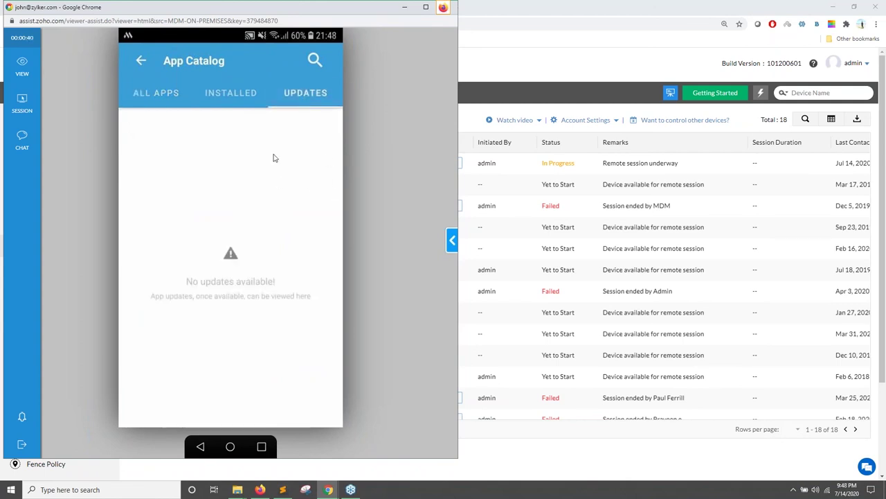
Step: Return the phone to its home screen and minimize the Zoho Assist viewer
click(144, 60)
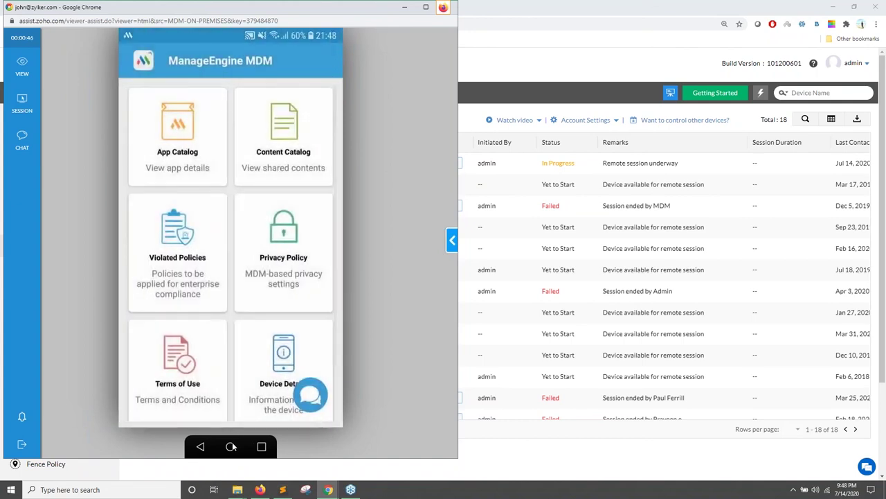
click(232, 447)
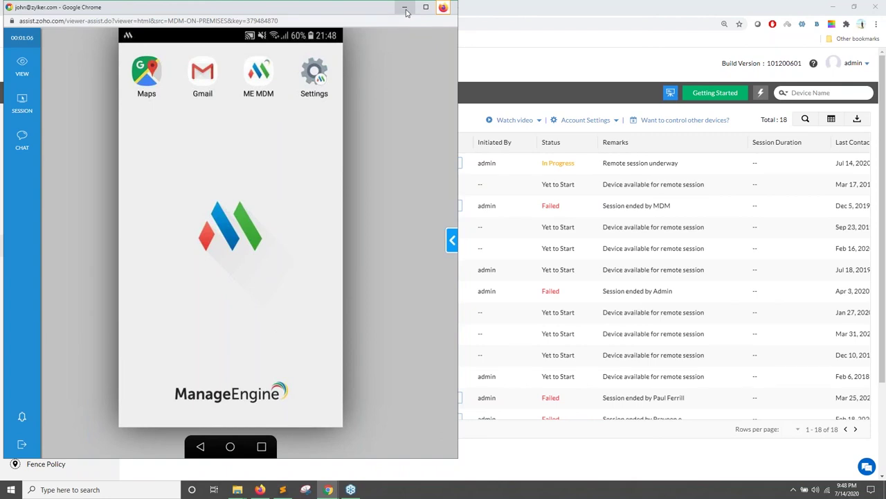
click(406, 8)
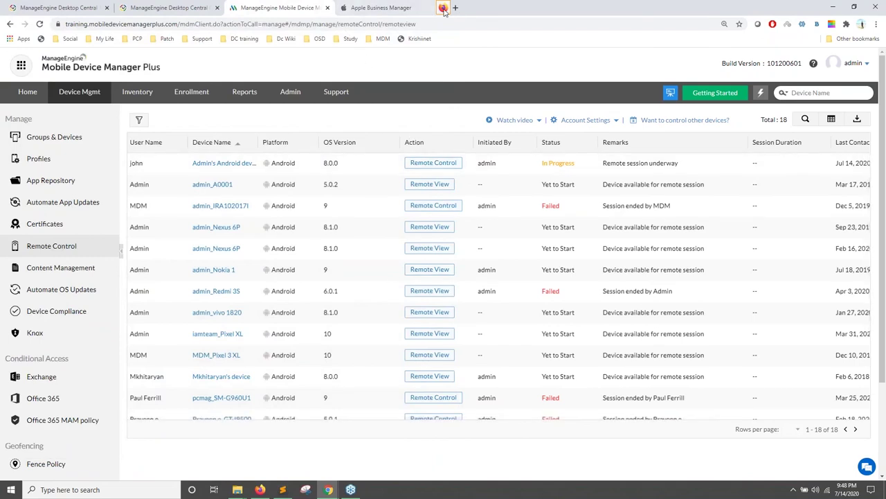
Step: Search 'remote c' in the browser and open the ManageEngine remote control feature page
click(367, 8)
click(366, 23)
text(rem)
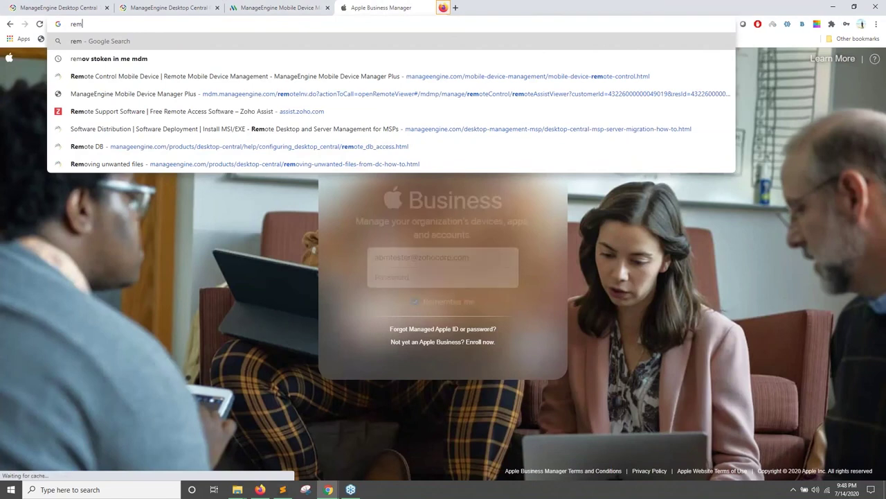
text(ote c)
key(Down)
key(Return)
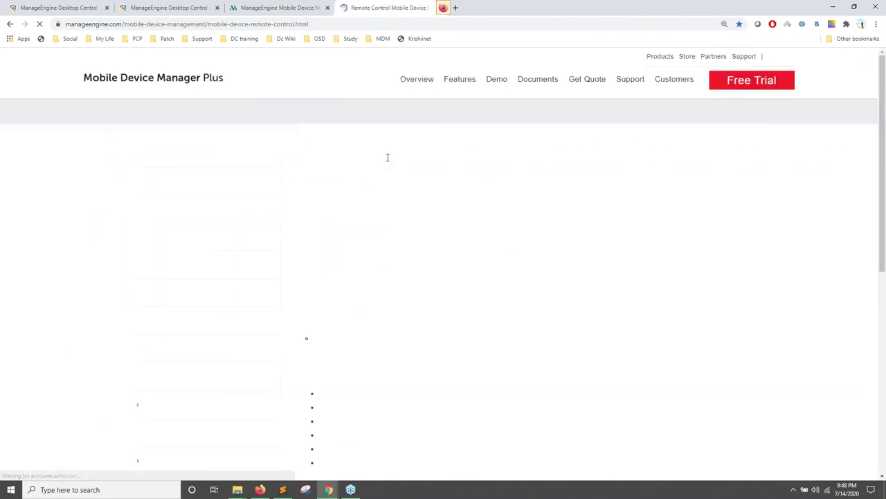
scroll(387, 162, down, 10)
Step: Review the table of OEMs supporting remote control, then return to the MDM device list
drag(325, 226, 372, 229)
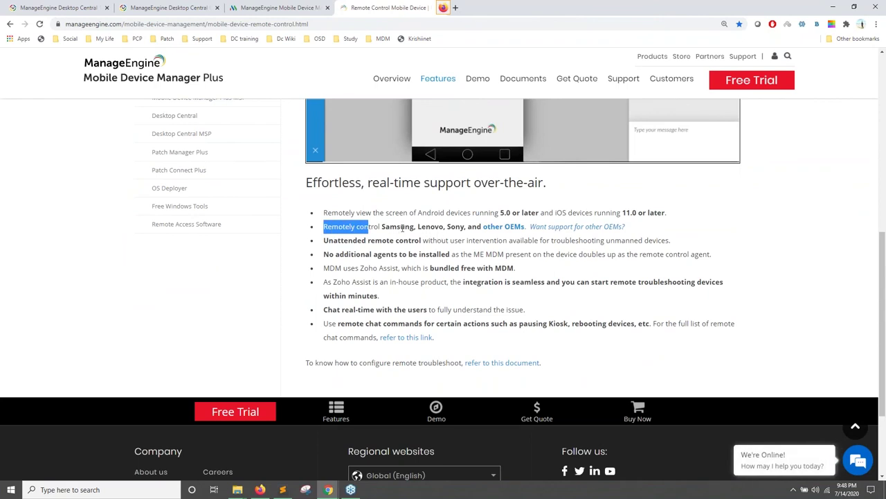
click(511, 227)
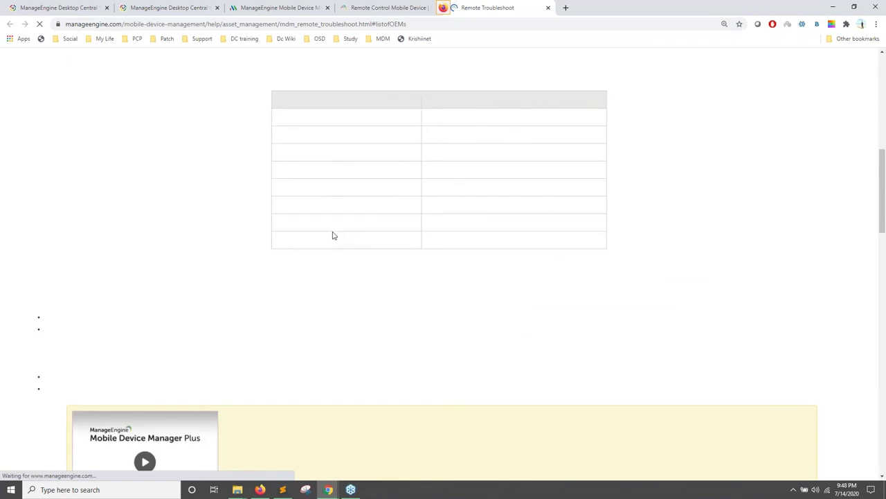
drag(320, 104, 381, 245)
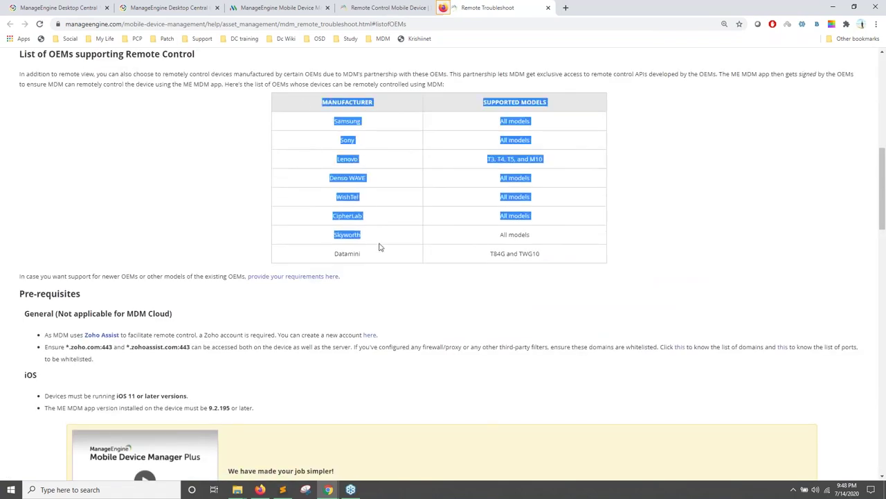
click(410, 287)
drag(320, 104, 374, 102)
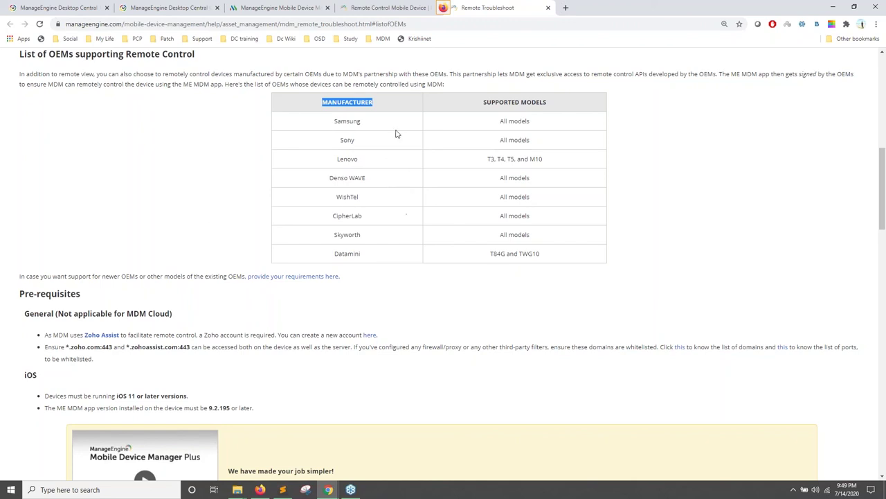
click(392, 7)
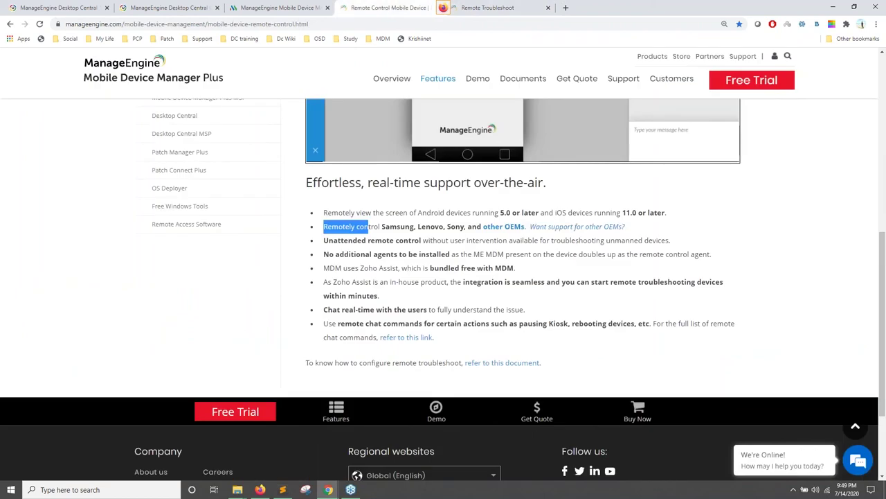
click(281, 7)
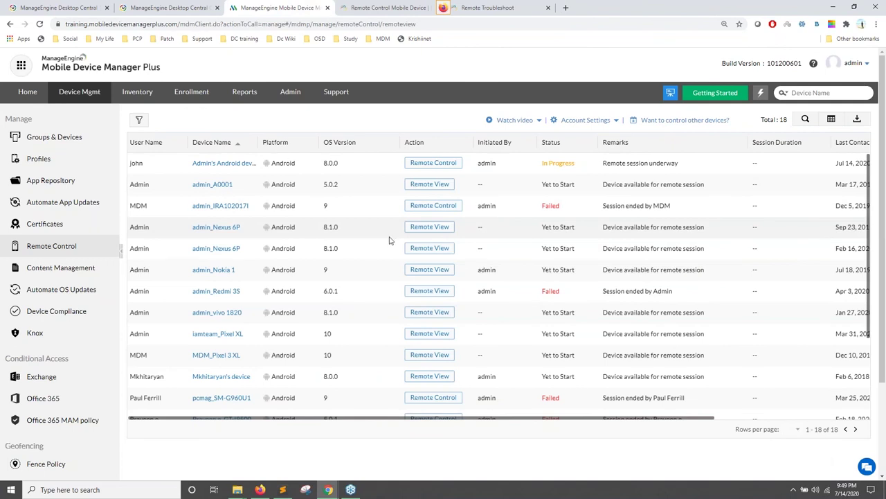
key(alt+Tab)
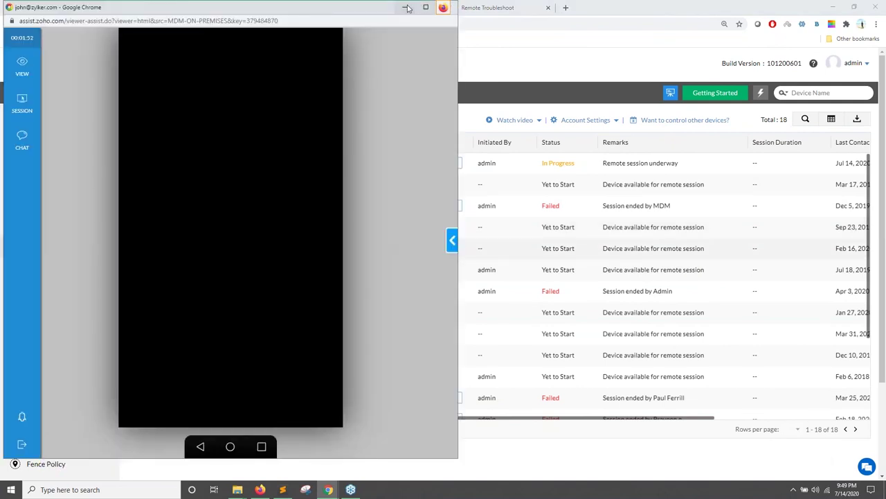
click(404, 7)
click(261, 490)
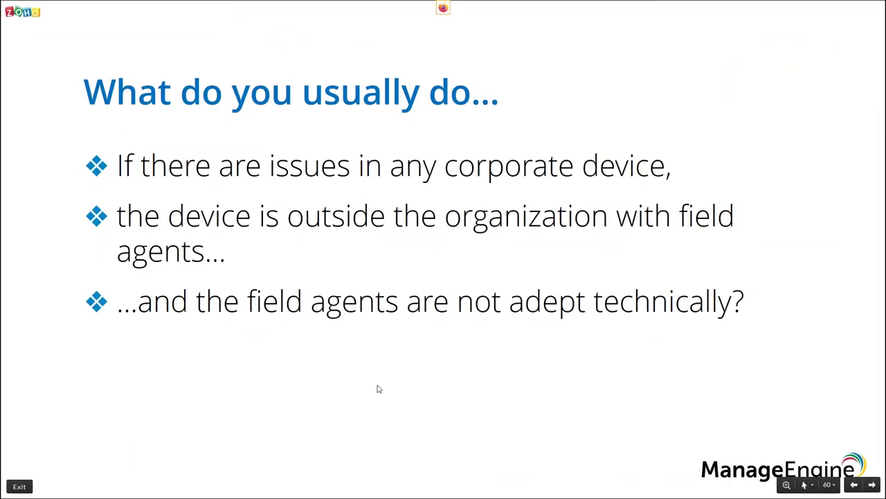
key(Right)
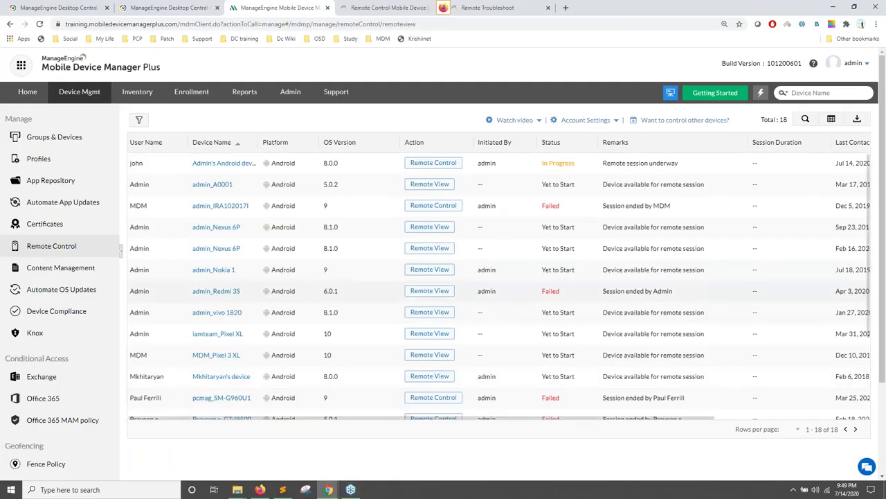
scroll(499, 287, down, 3)
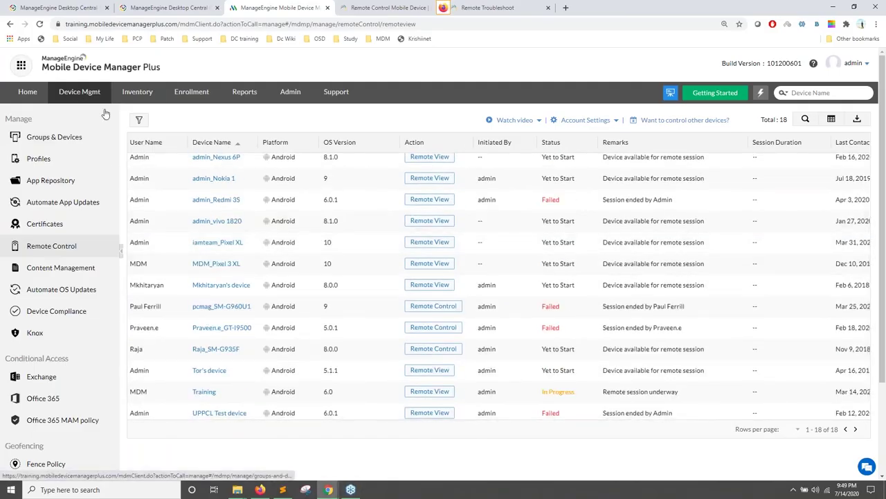
scroll(179, 144, down, 5)
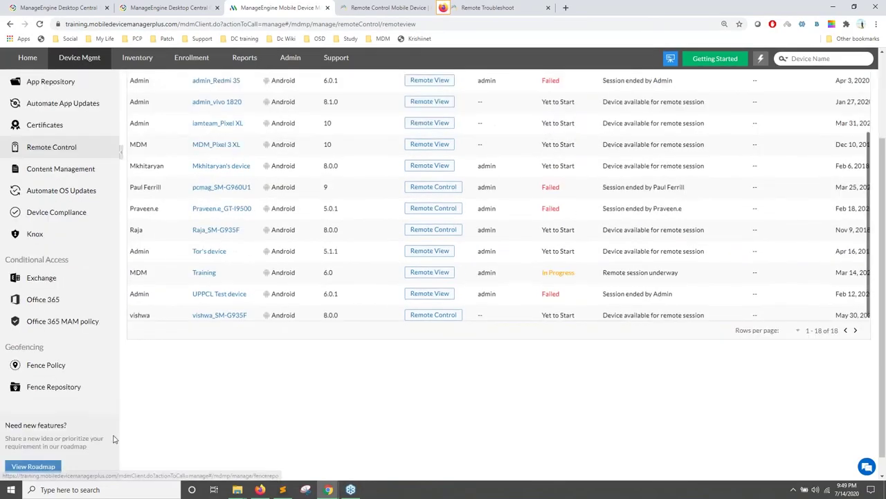
Step: Start a new fence in the Fence Repository with a 100 km radius
click(53, 366)
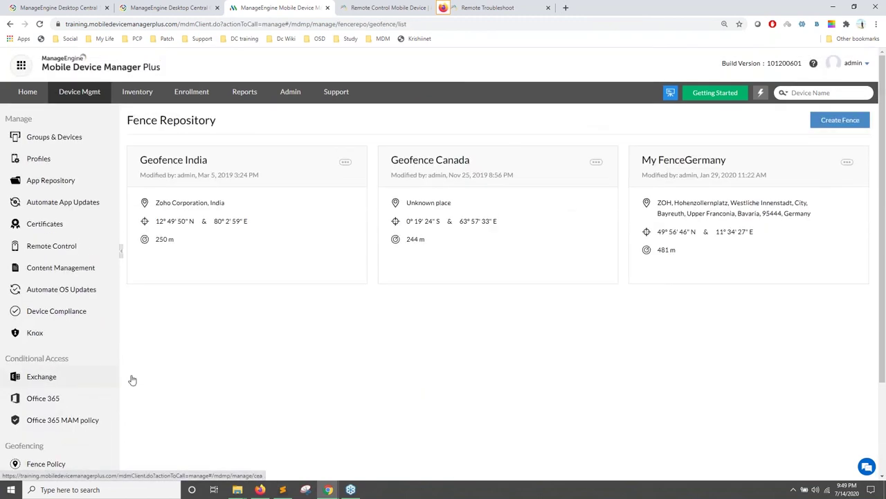
click(824, 122)
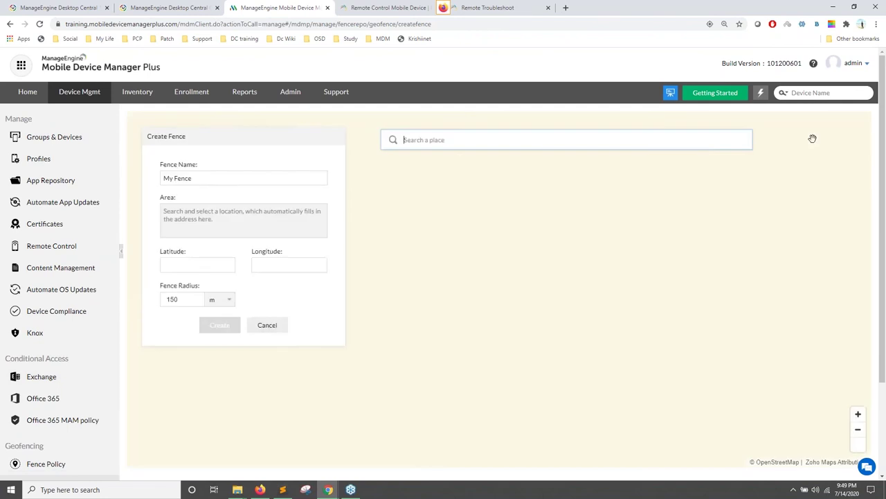
click(222, 306)
click(223, 321)
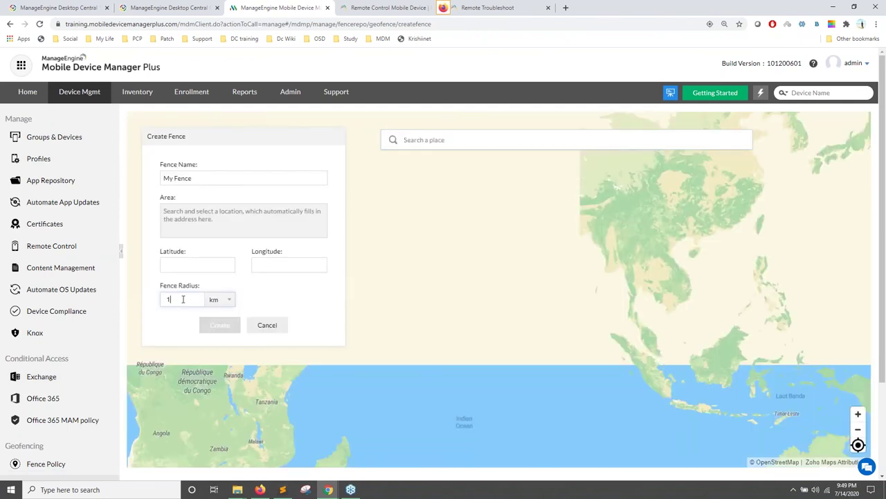
text(00)
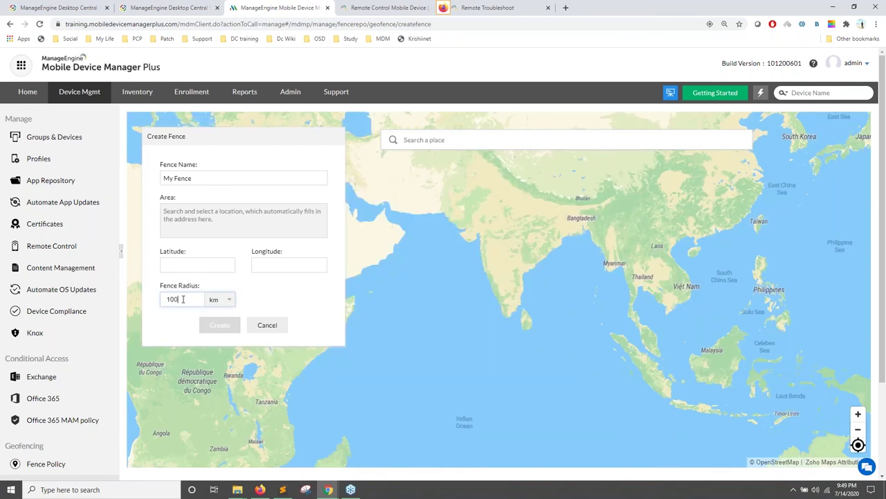
Step: Locate the fence at New York, USA, name it Webinar, and create it
click(430, 140)
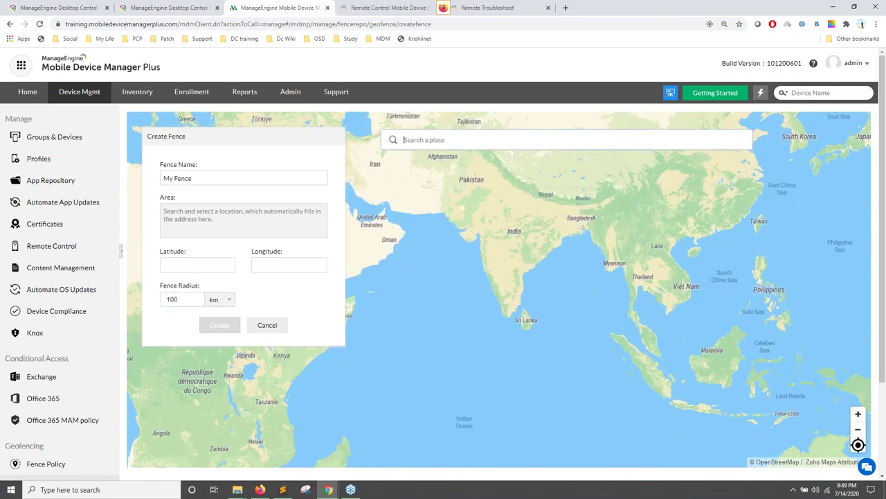
text(new york)
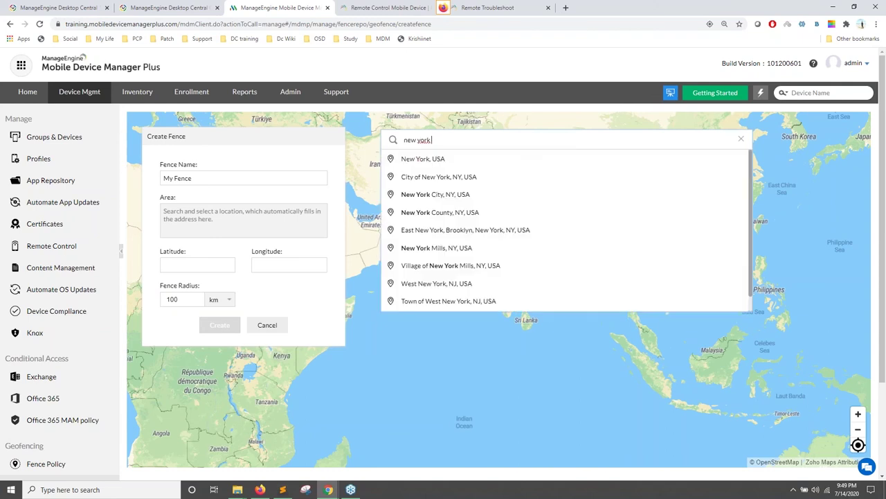
click(437, 159)
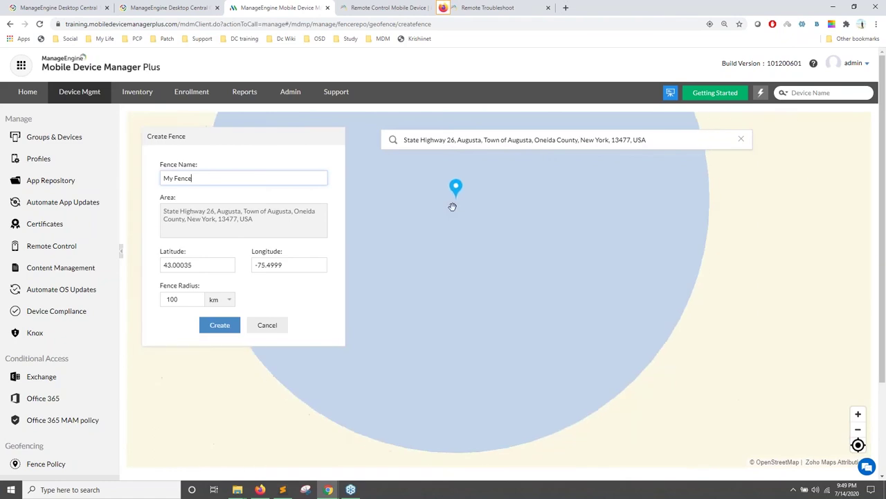
key(ctrl+a)
text(Webinar)
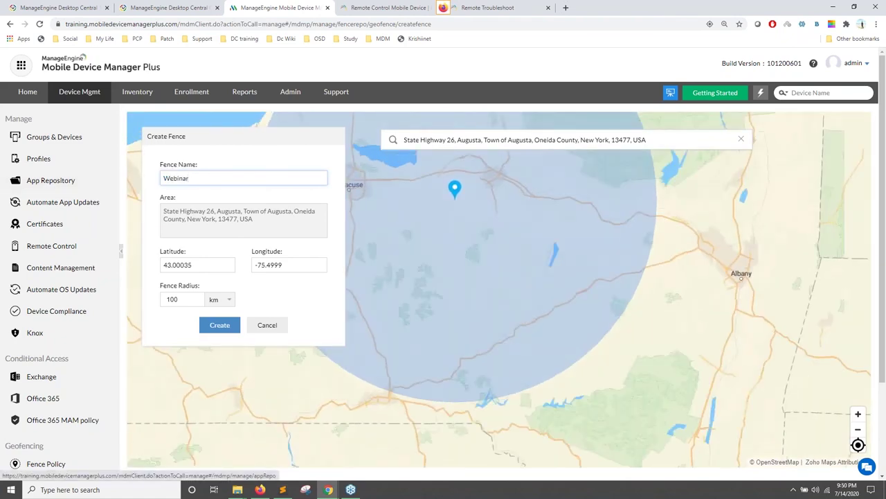
key(ctrl+minus)
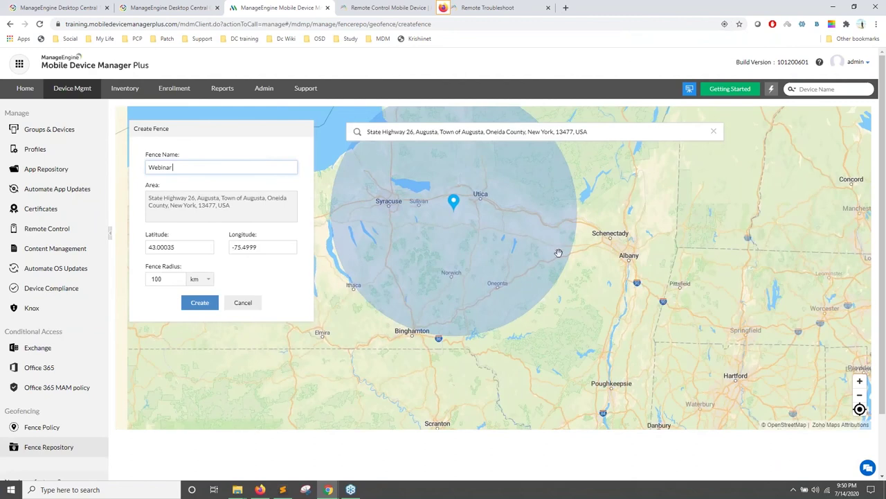
scroll(558, 252, down, 1)
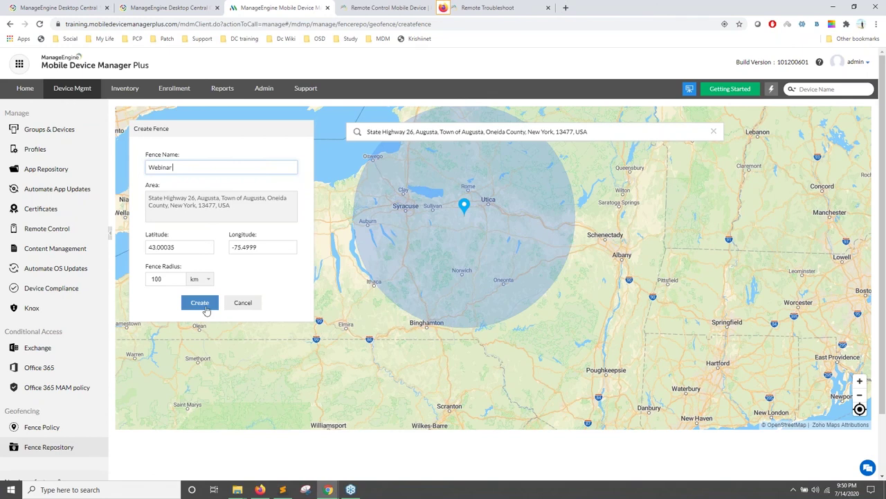
click(201, 305)
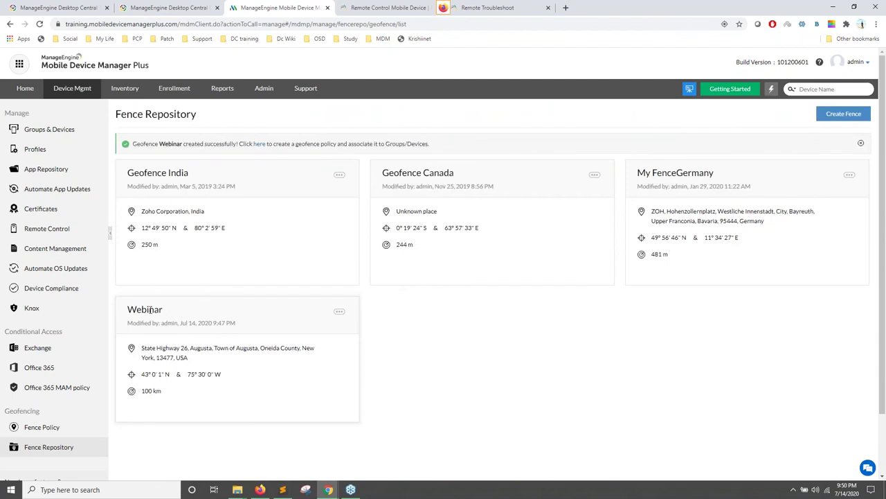
Step: Open the Webinar fence via Modify, then go to the Fence Policy list
click(340, 311)
click(322, 326)
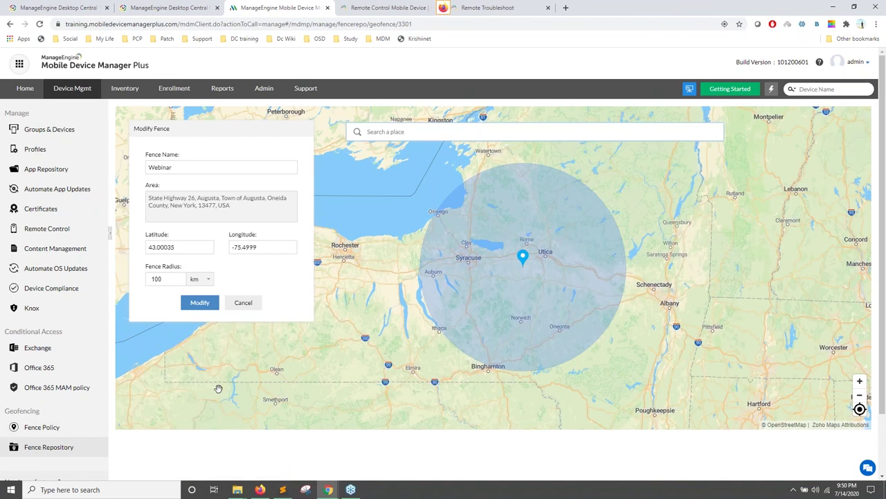
click(58, 432)
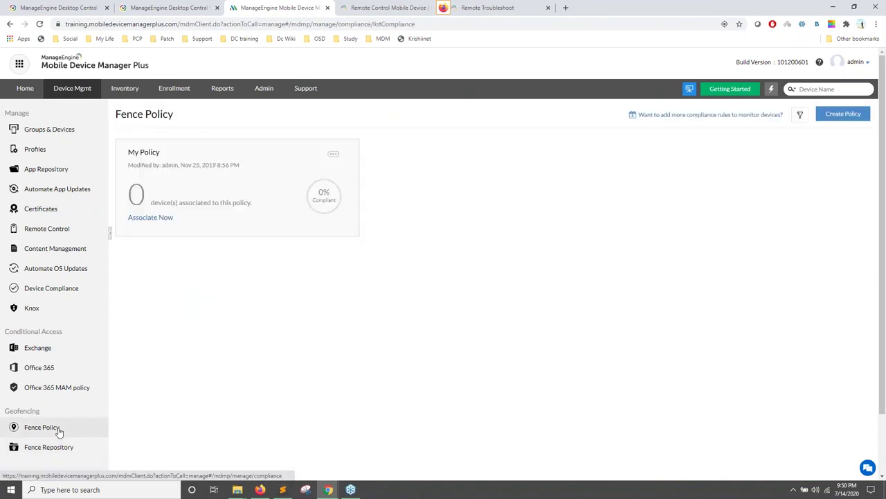
Step: Create a policy for area Webinar whose first action immediately sends an e-mail to admin
click(831, 115)
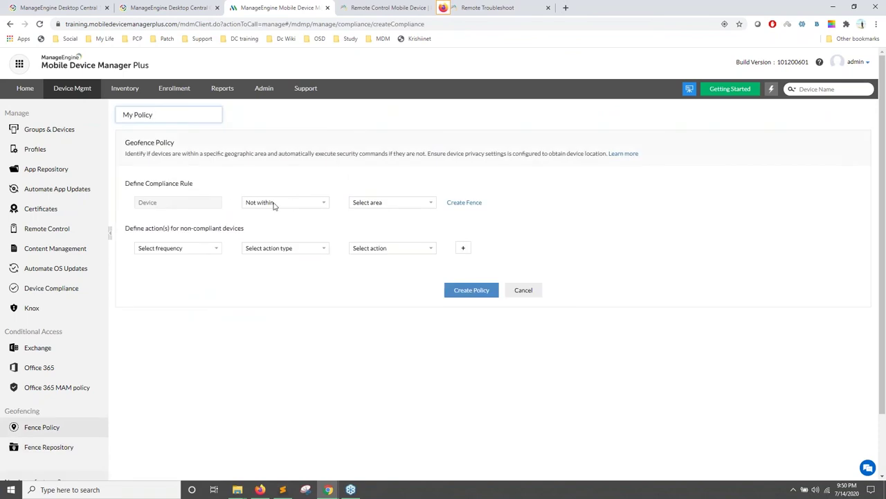
click(384, 202)
click(379, 245)
click(211, 250)
click(196, 267)
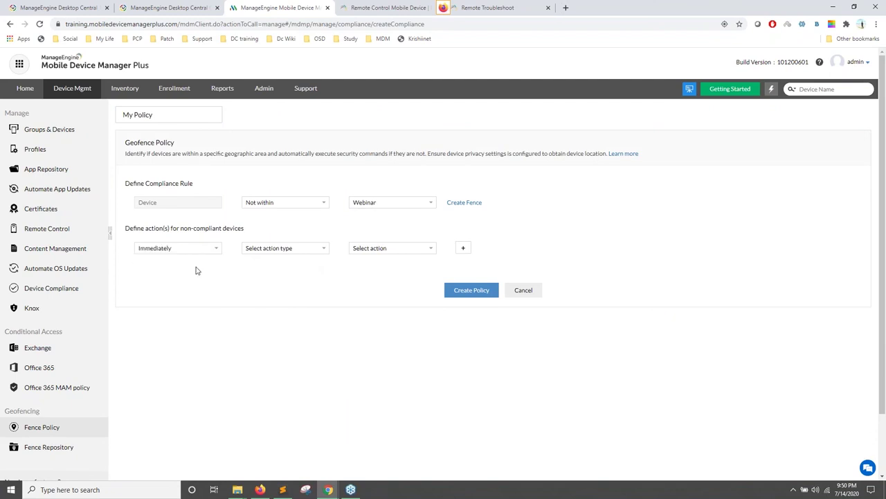
click(259, 255)
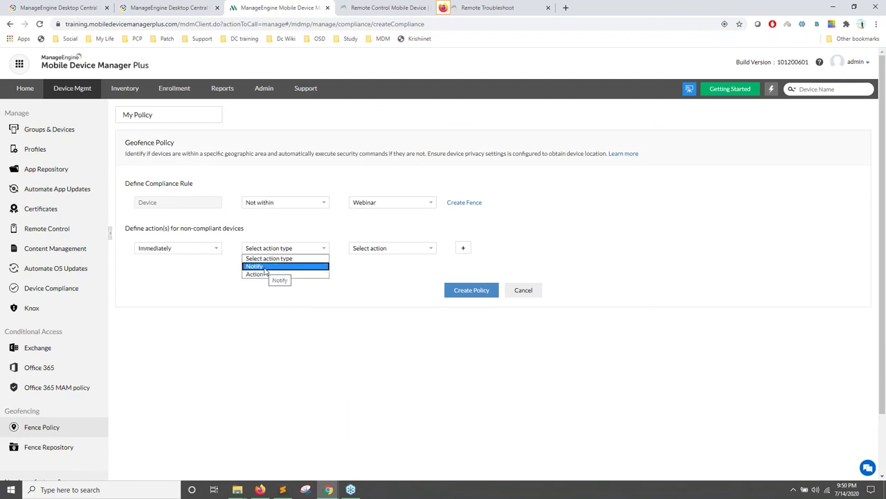
click(265, 266)
click(369, 251)
click(374, 265)
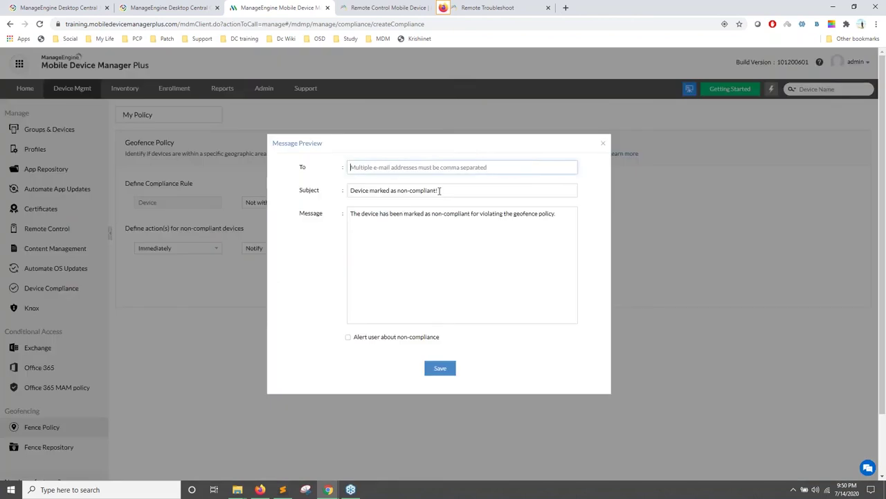
Step: Enter the recipient e-mail address and save the e-mail message settings
click(425, 167)
text(roo)
key(Down)
key(Return)
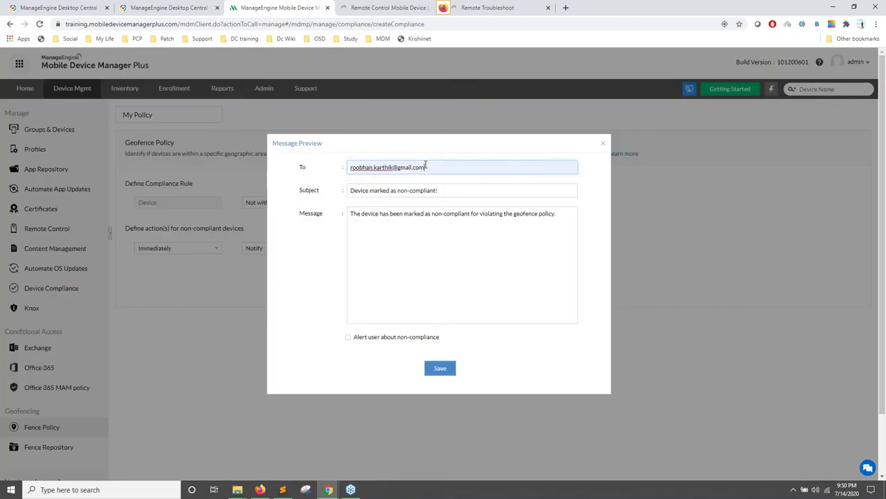
click(439, 368)
Step: Add a second action row set to run Immediately
click(482, 248)
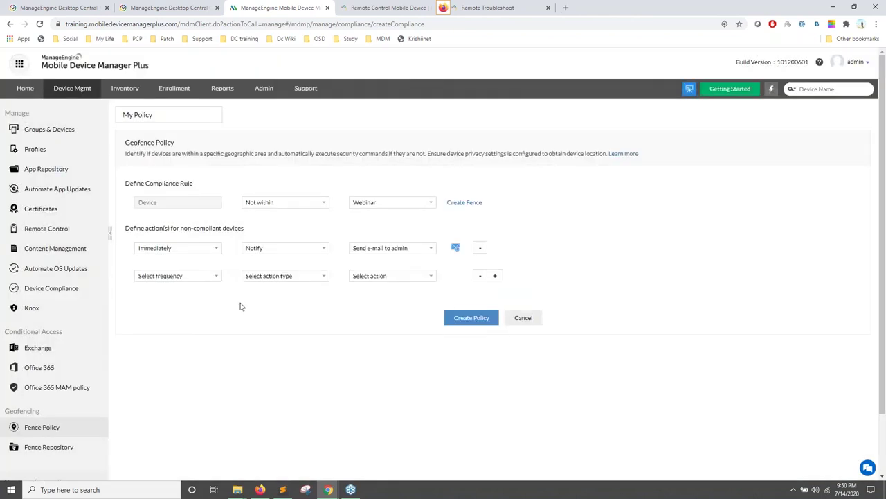
click(185, 277)
click(179, 294)
Step: Make the second action Lost Mode, with an alarm ringing when the device leaves the geofence
click(267, 279)
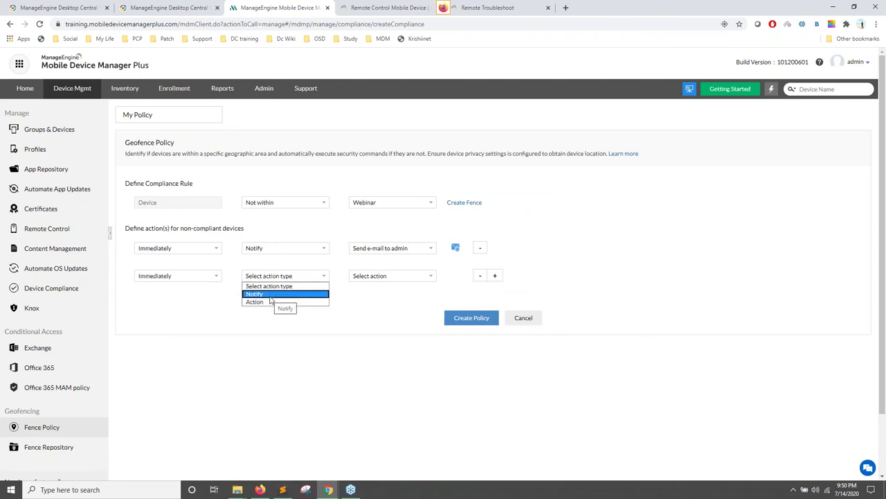
click(271, 302)
click(408, 280)
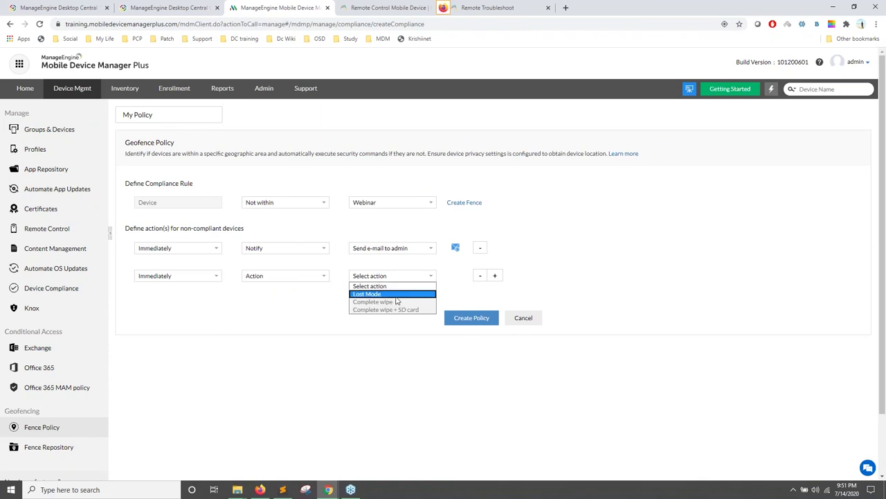
click(390, 295)
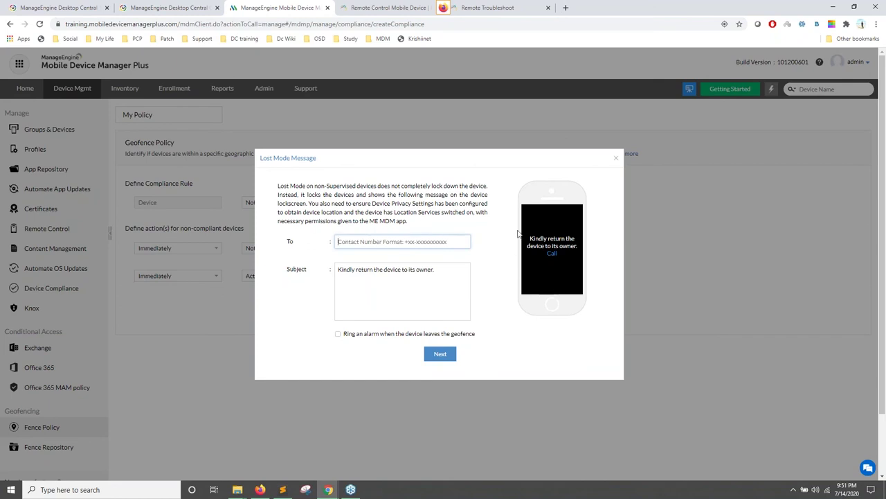
click(339, 334)
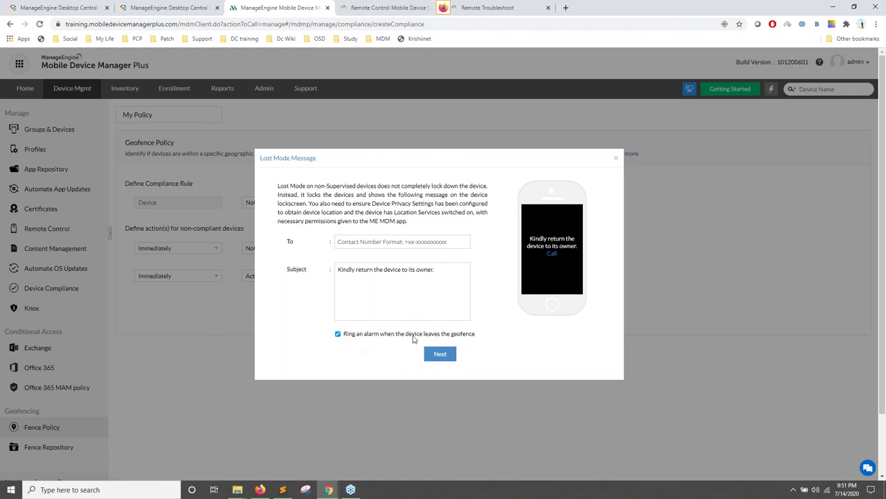
click(616, 158)
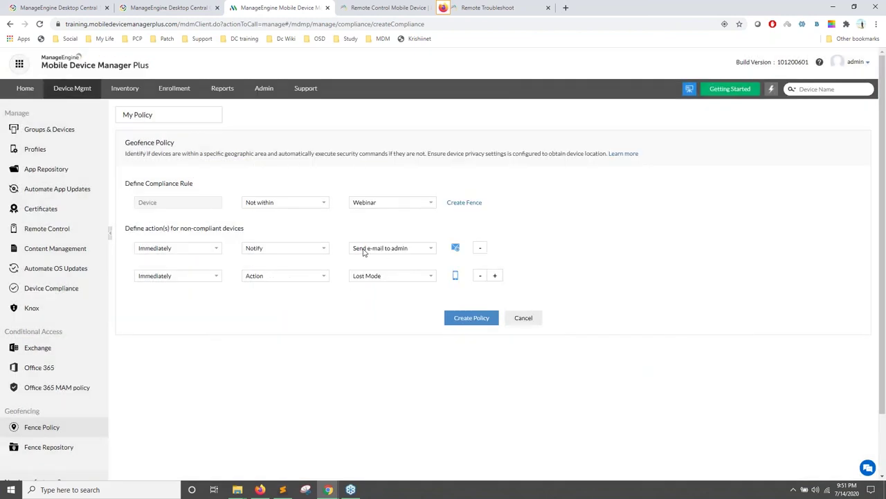
Step: Add a third action: After a day, Action, Complete wipe + SD card
click(495, 276)
click(202, 307)
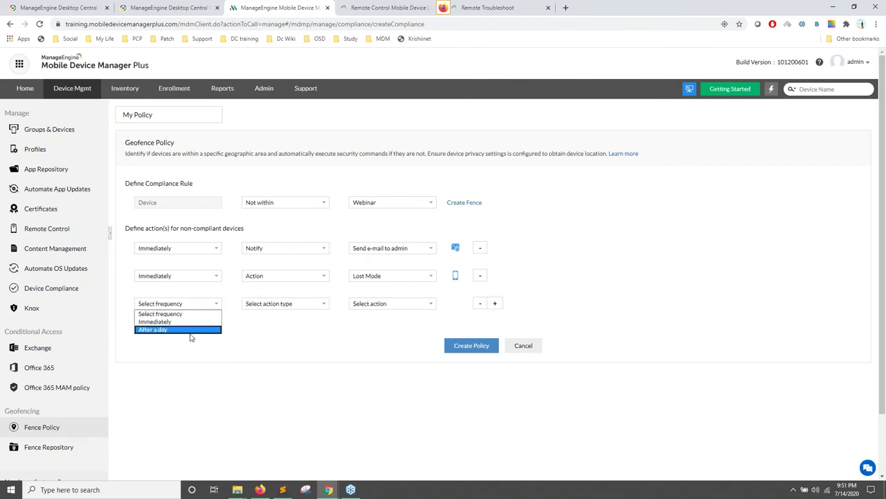
click(191, 329)
click(295, 306)
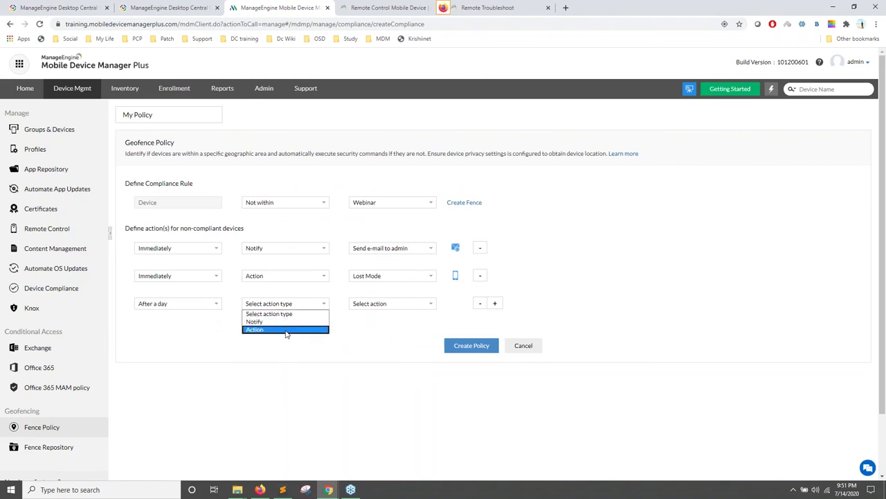
click(286, 330)
click(374, 306)
click(373, 335)
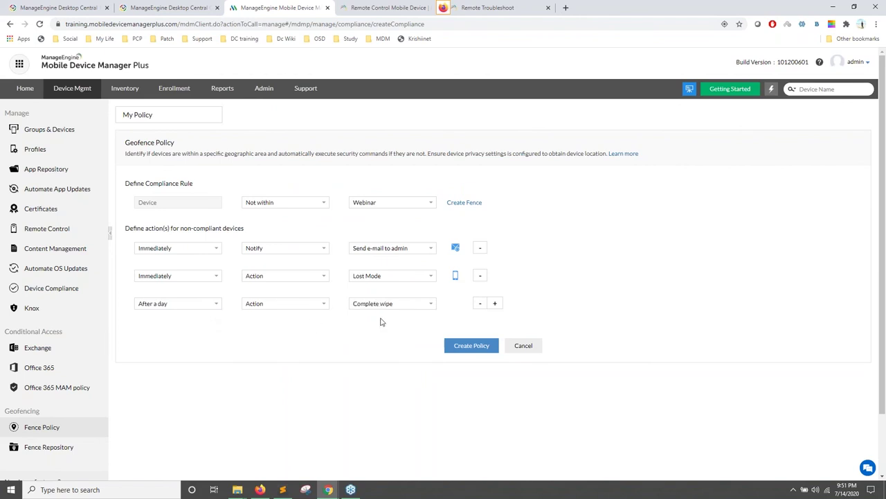
click(383, 308)
click(392, 337)
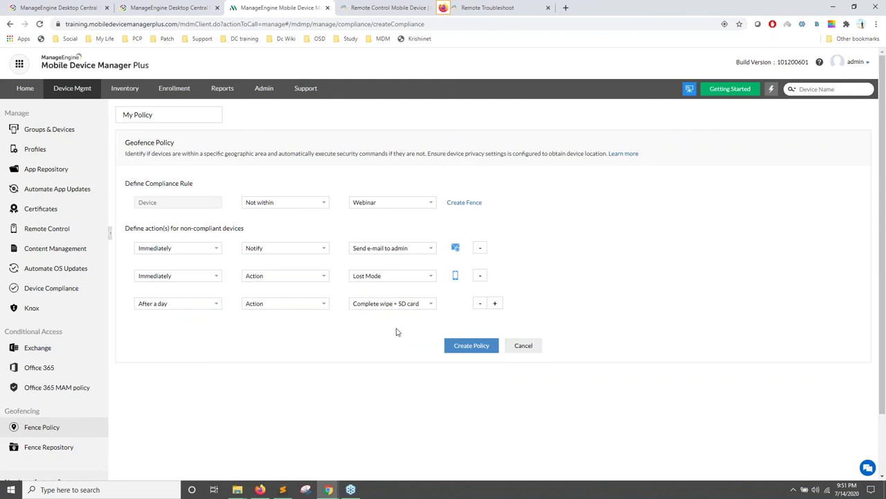
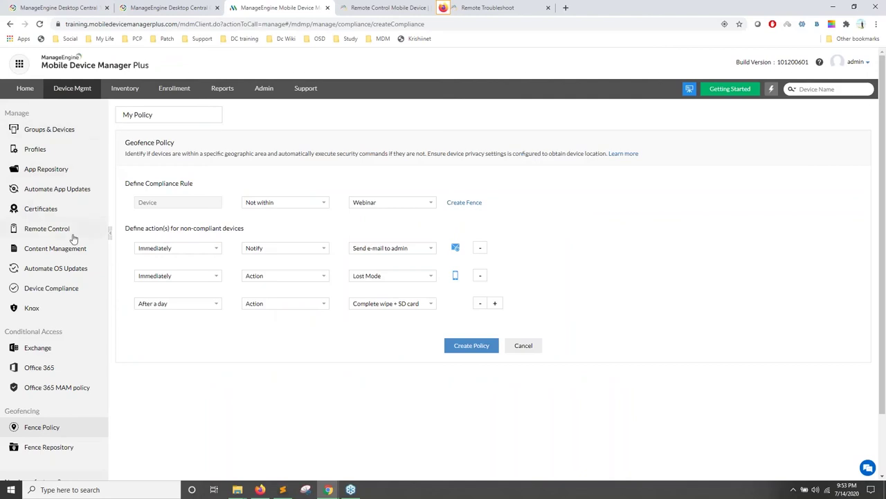
Step: Open the Automate OS Updates policy list, which shows 22 policies
click(47, 268)
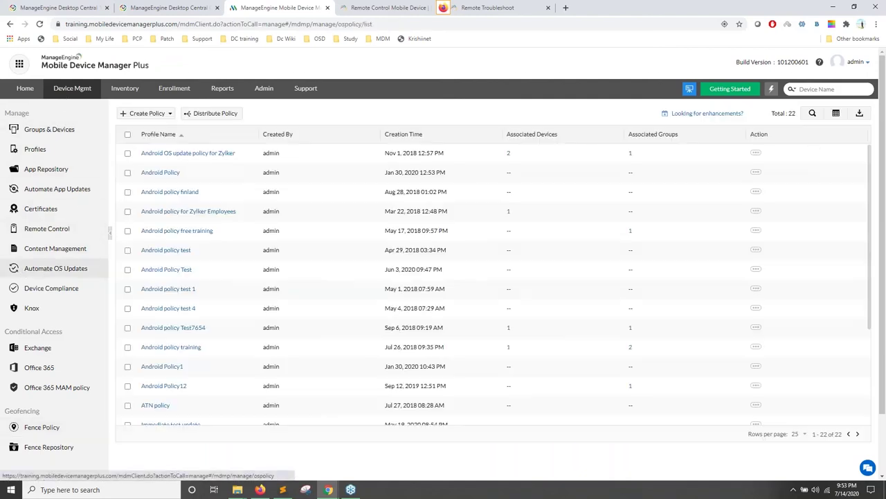
Step: Create and save an iOS OS update policy named Testing Team that forces OS updates
click(153, 115)
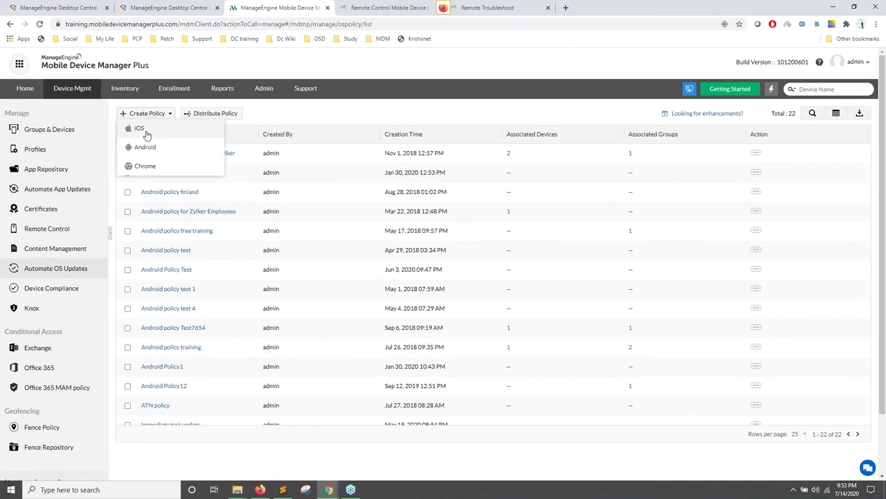
click(142, 129)
drag(429, 253, 356, 256)
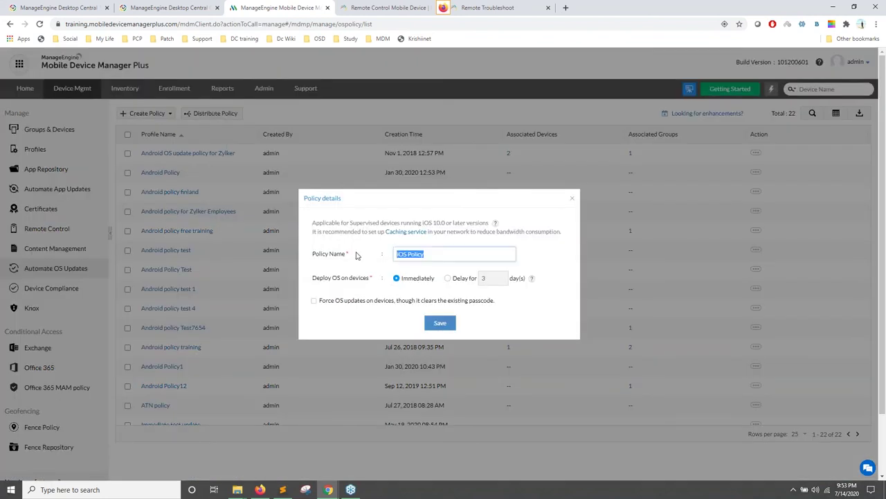
text(Testing Team)
click(314, 301)
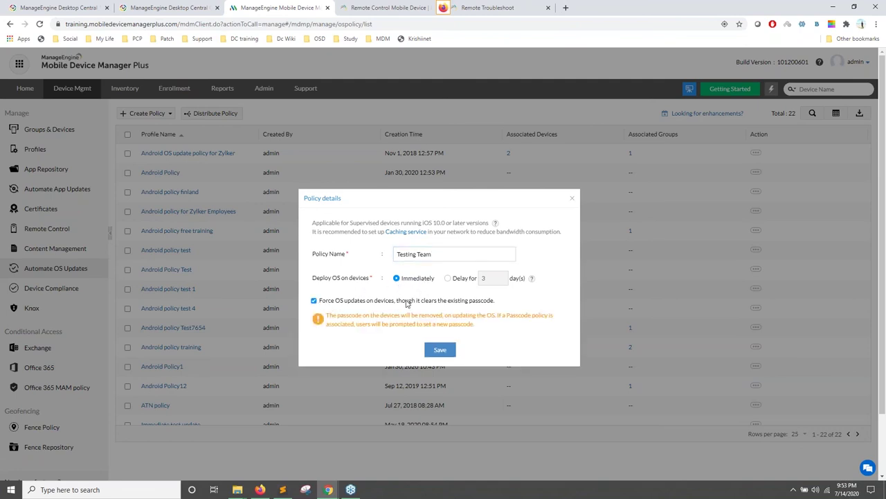
click(440, 347)
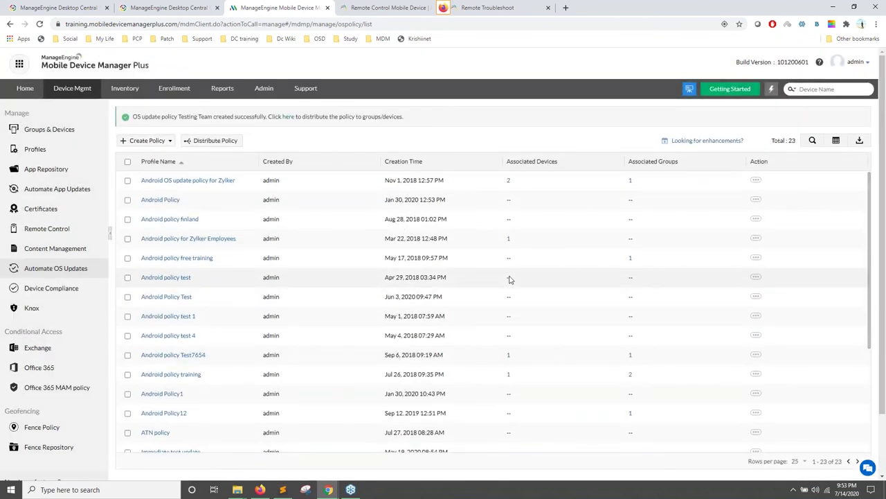
click(159, 114)
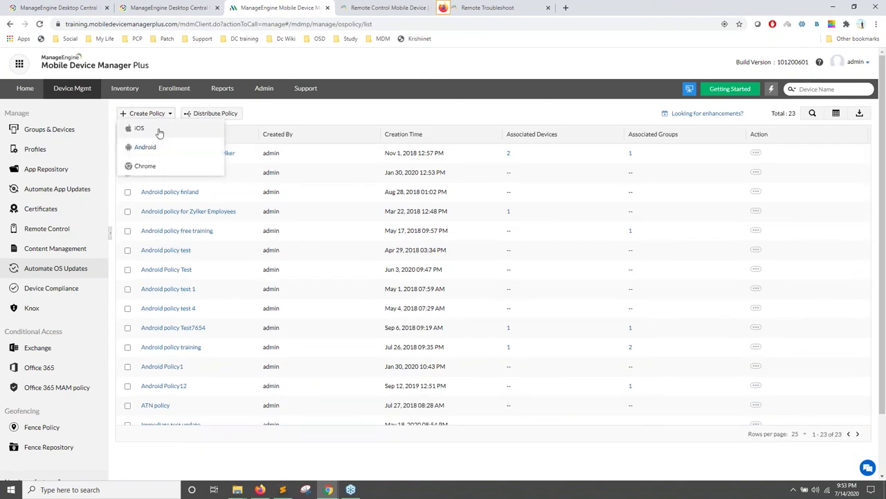
click(164, 146)
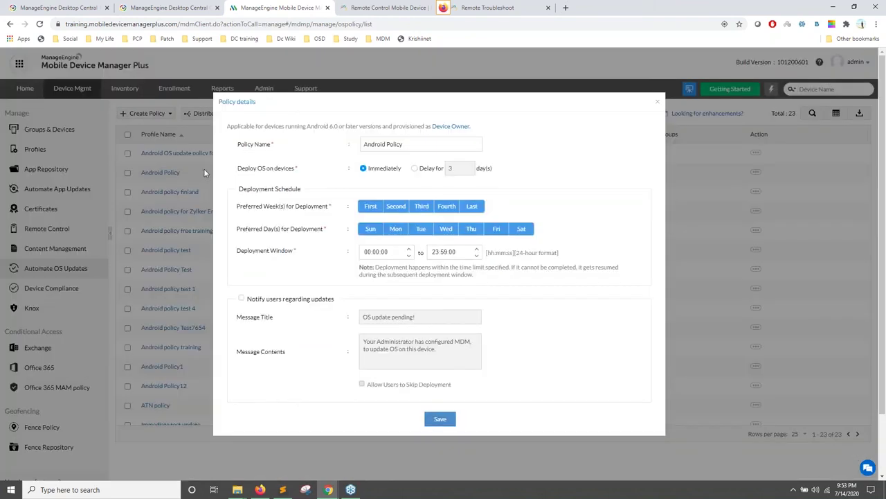
click(415, 170)
click(371, 228)
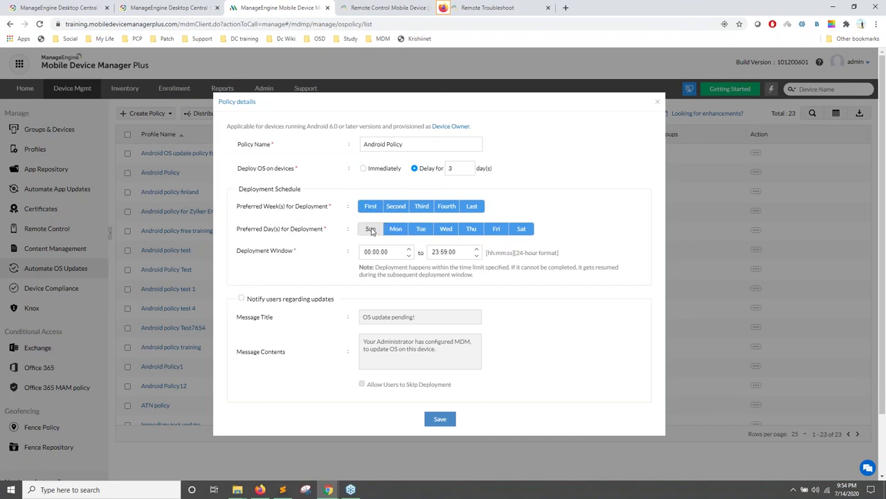
click(521, 230)
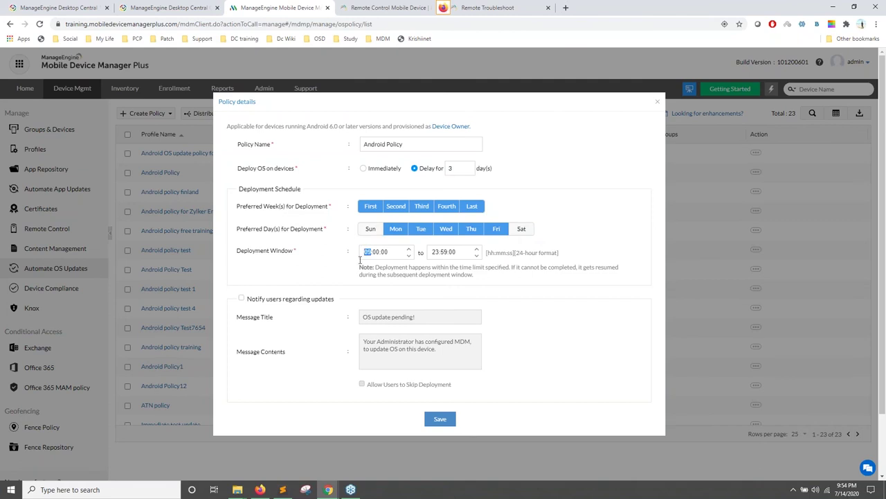
text(9)
click(436, 251)
text(18)
text(00)
click(504, 325)
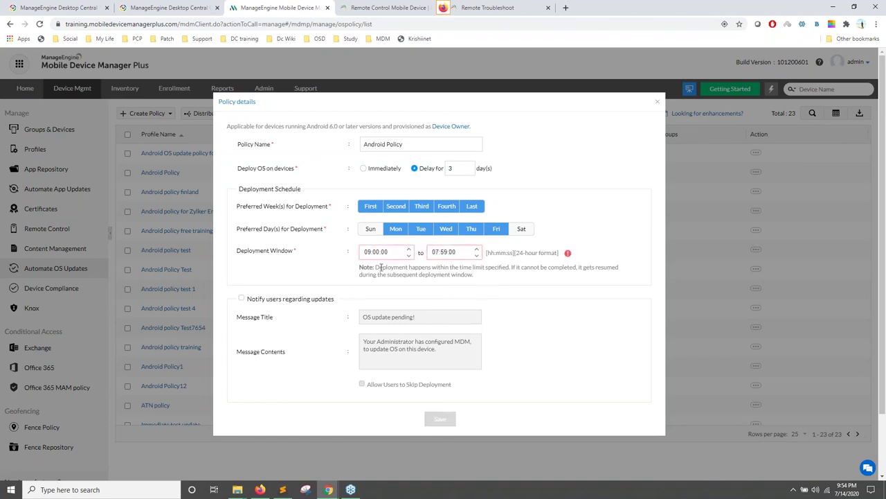
scroll(403, 274, down, 1)
click(241, 227)
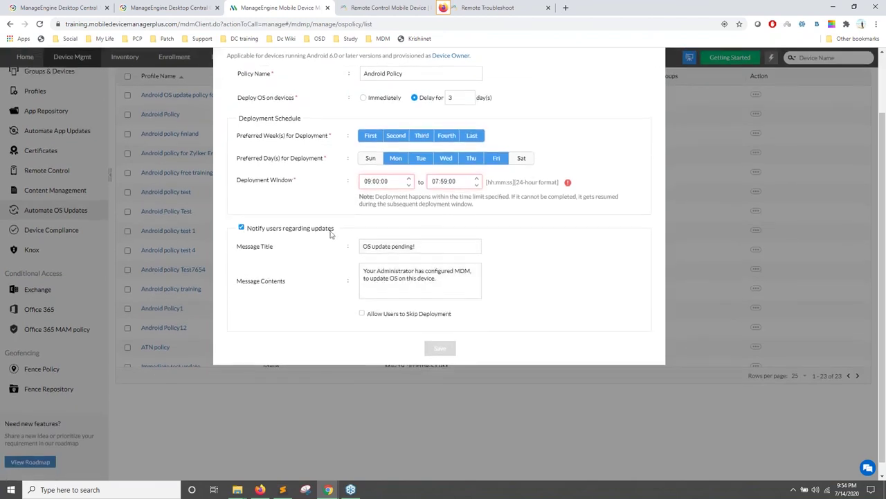
text(07)
click(439, 177)
text(21:00)
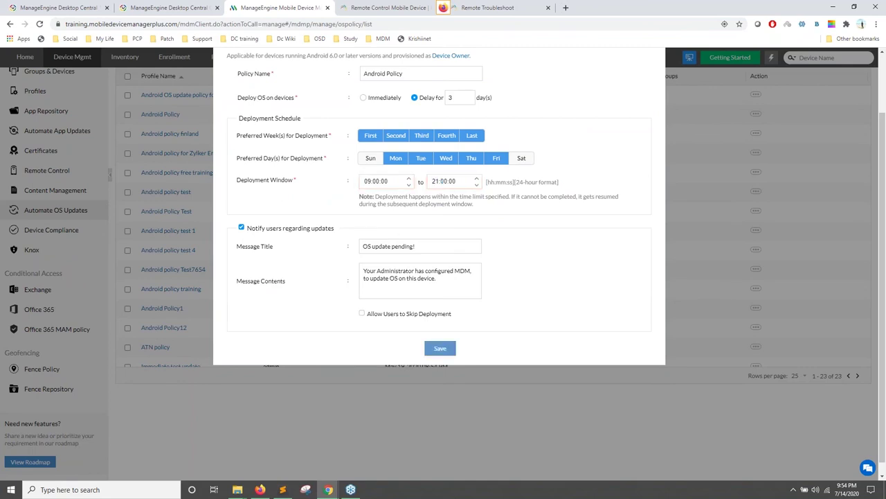
click(361, 313)
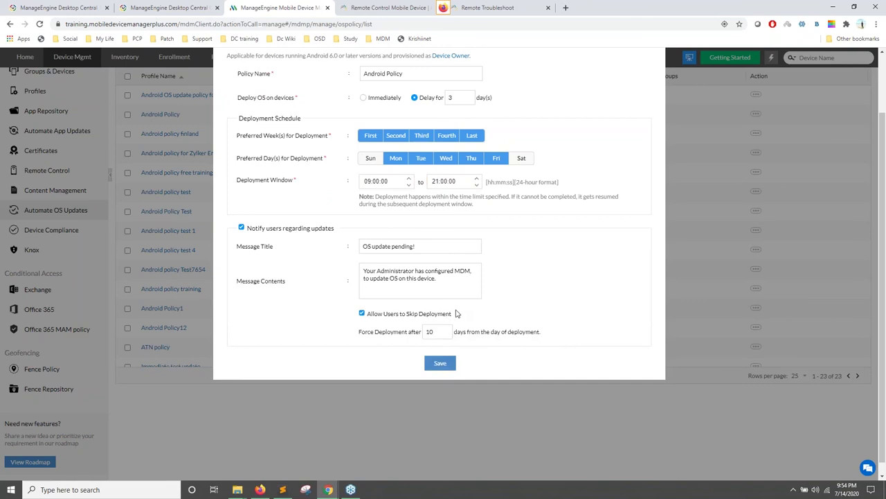
scroll(466, 244, up, 1)
double_click(458, 168)
text(7)
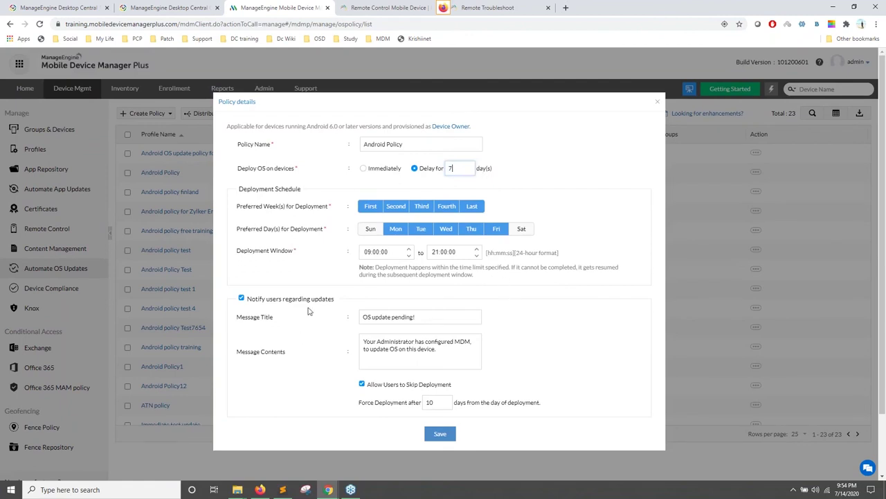
drag(438, 402, 405, 402)
text(7)
click(439, 435)
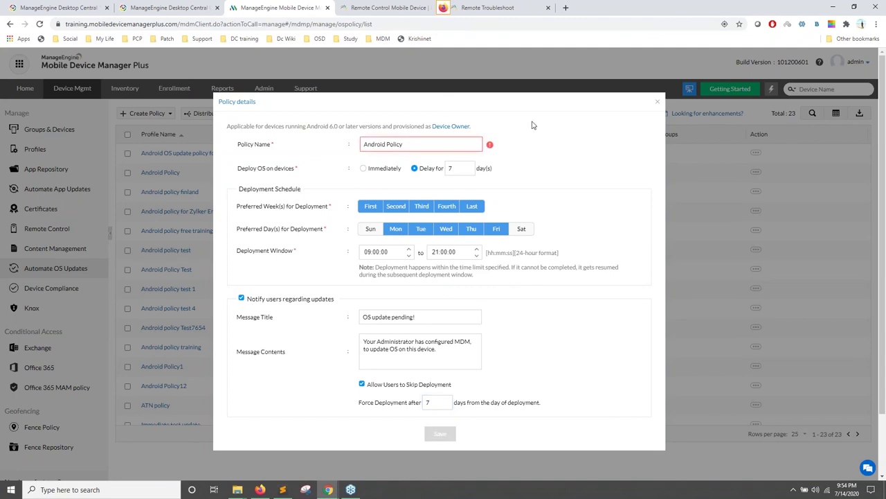
click(658, 102)
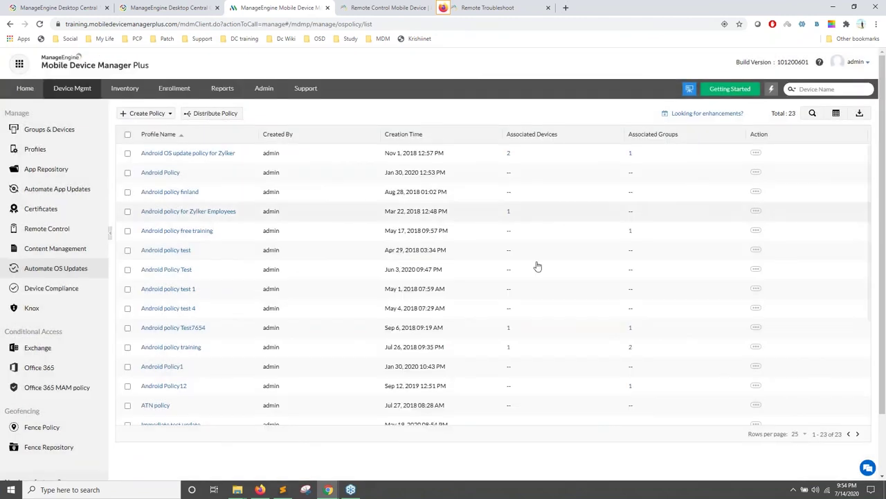
click(127, 153)
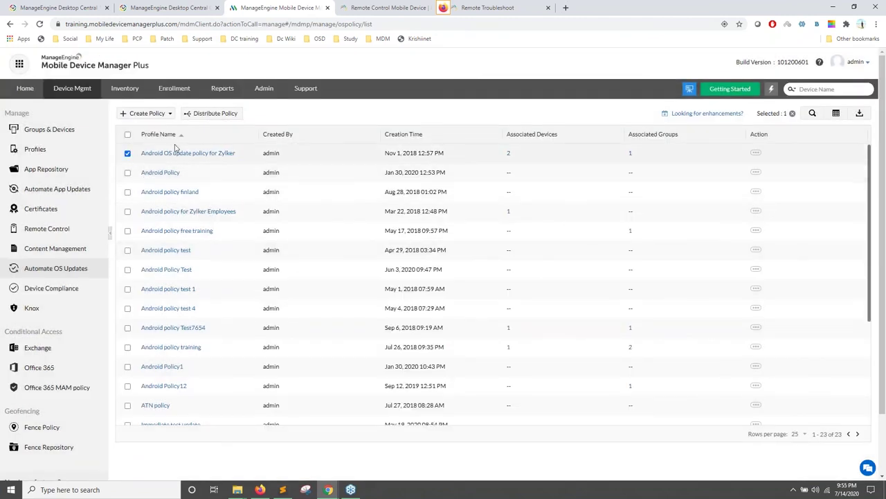
click(211, 114)
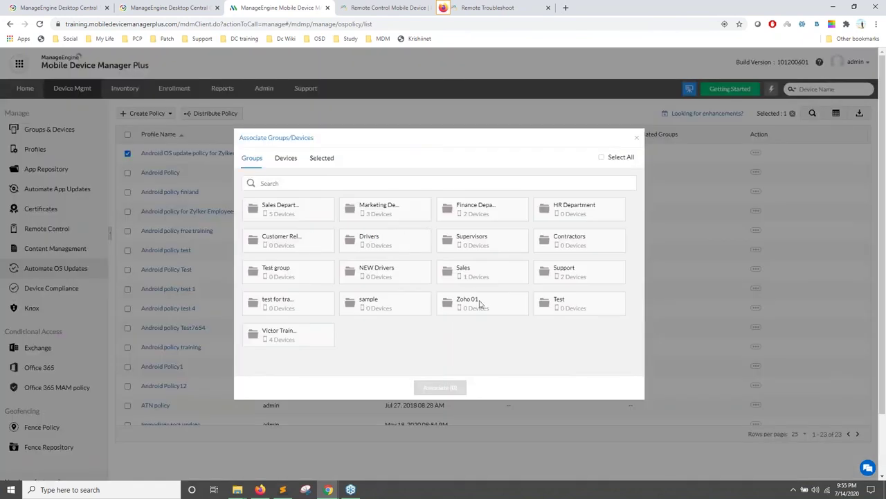
click(638, 136)
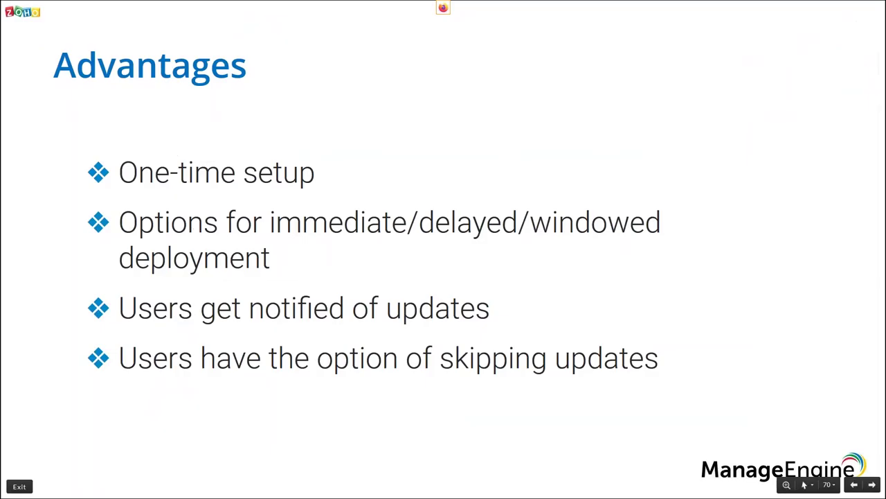
Step: Advance the Zoho Show slideshow past the Advantages slide to the lost or stolen devices slide
key(Right)
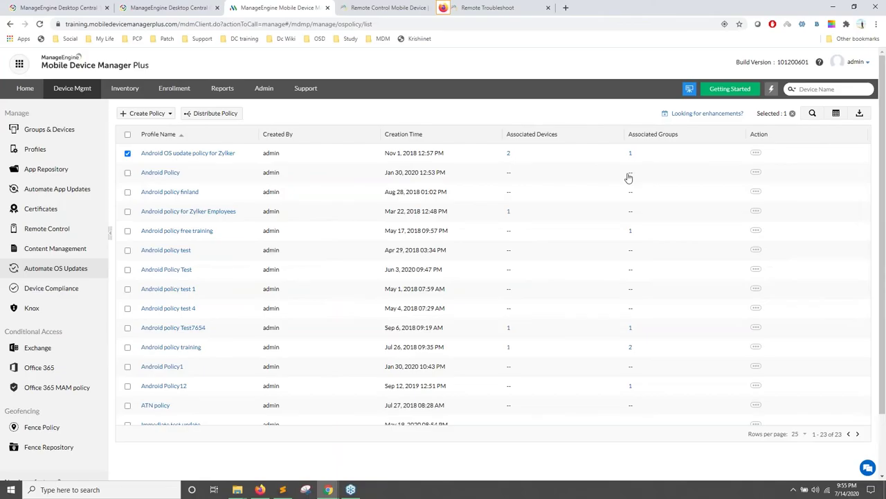
Step: Open the summary for Admin's Android device and preview the Lost Mode dialog without enabling it
click(114, 90)
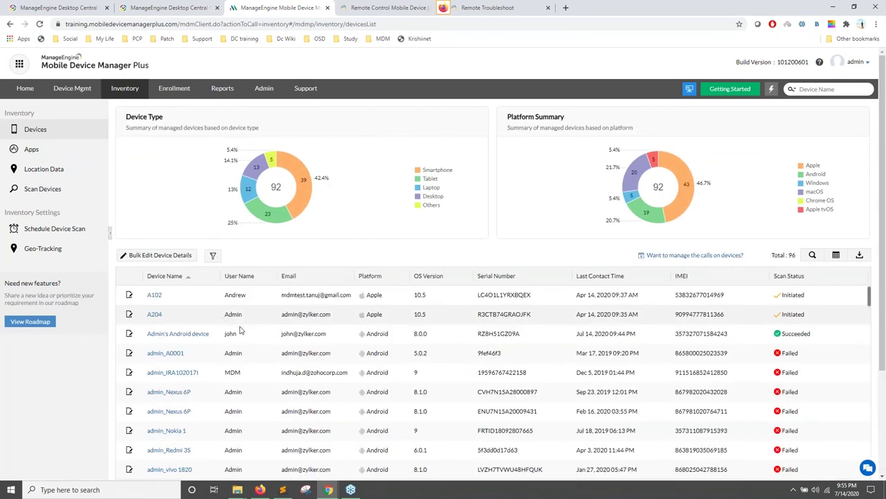
click(190, 335)
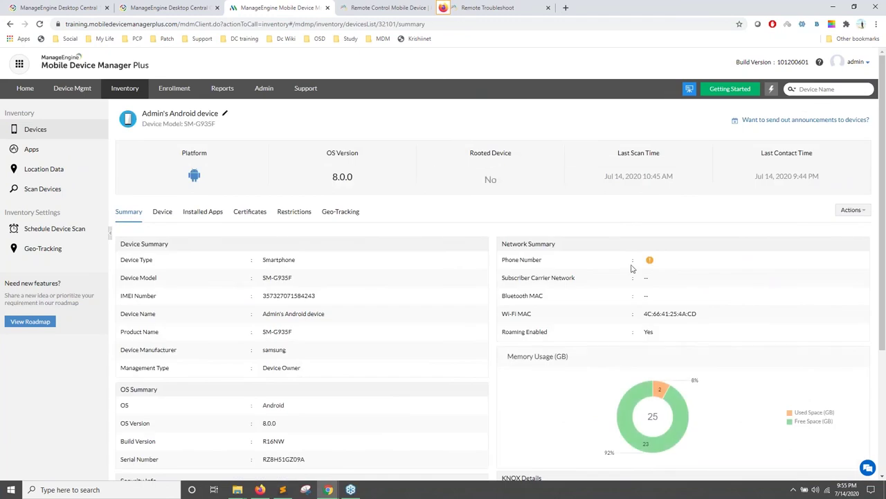
click(851, 210)
mouse_move(834, 227)
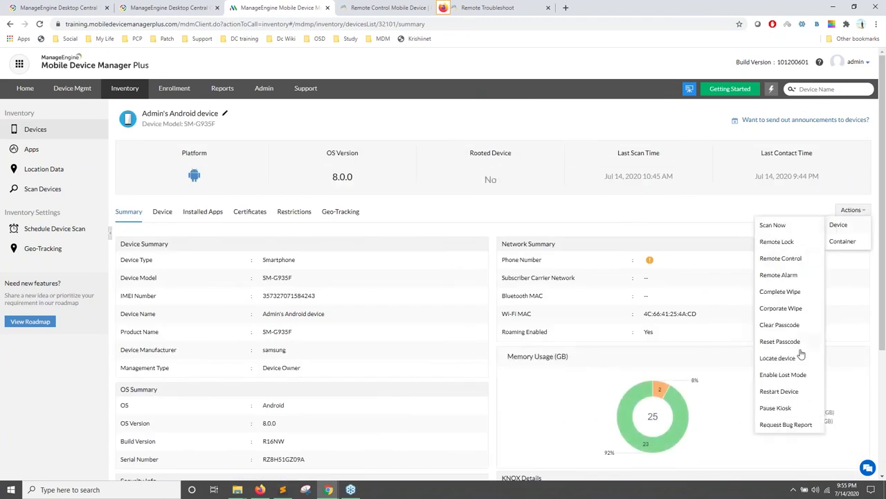
click(784, 374)
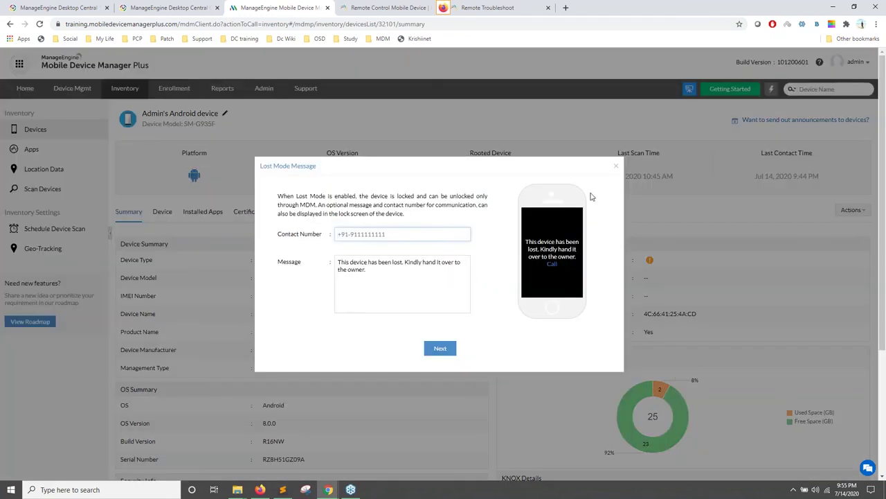
click(616, 166)
Step: Send a Locate device command to Admin's Android device
click(851, 210)
mouse_move(835, 226)
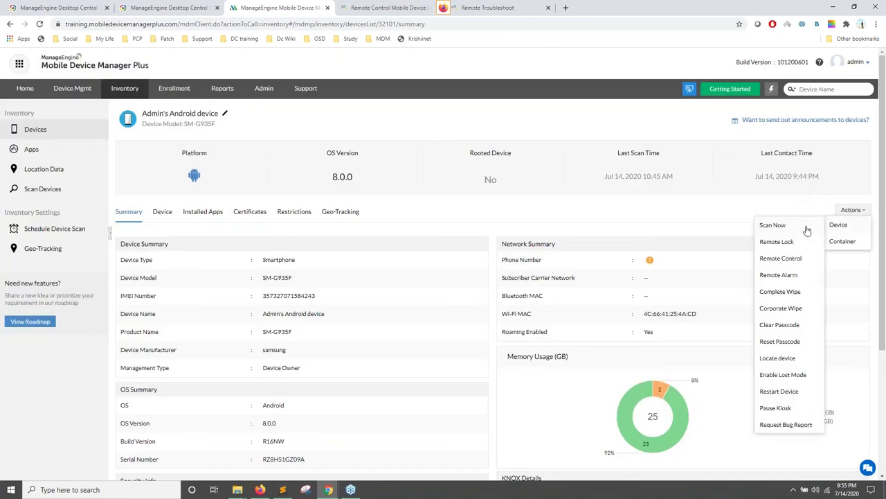
click(781, 375)
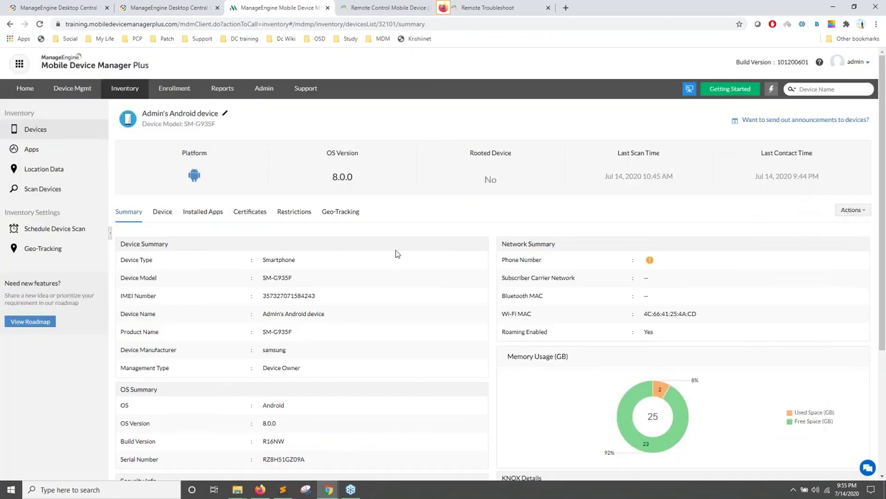
Step: View the device's Geo-Tracking map and set location history saving to 500m in Geo-Tracking settings
click(341, 234)
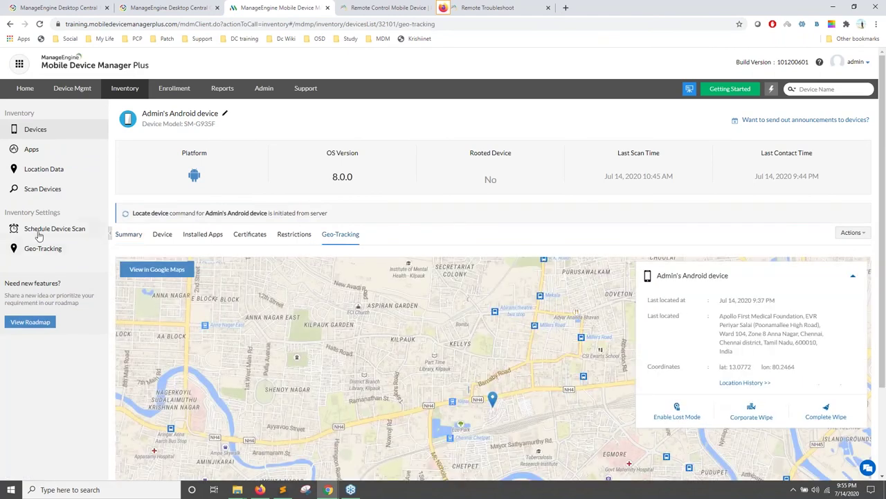
right_click(43, 248)
click(76, 255)
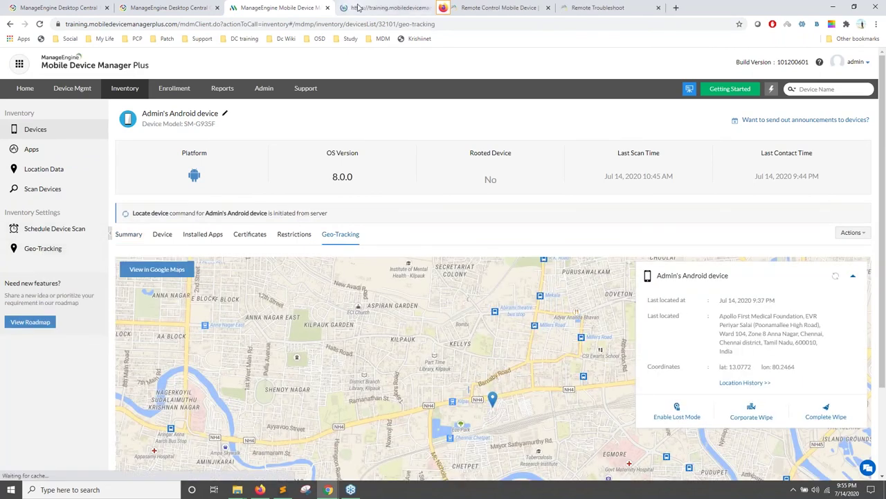
click(359, 7)
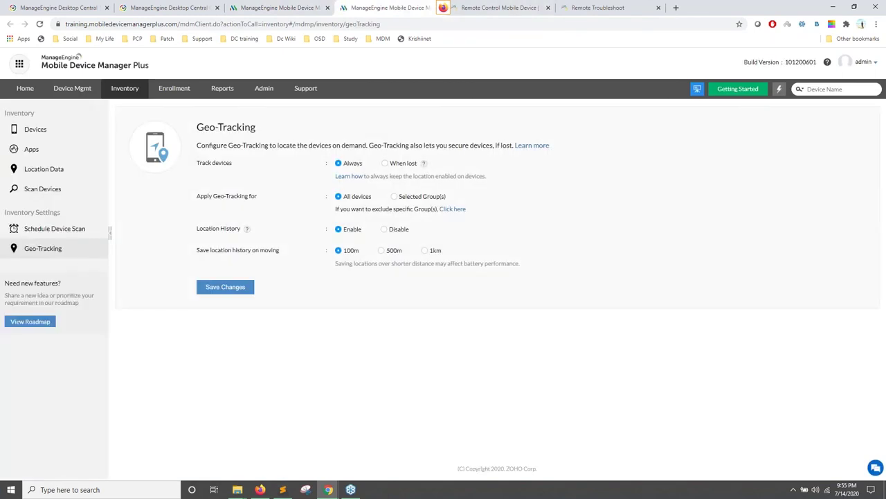
drag(201, 228, 220, 228)
click(270, 235)
click(382, 251)
Step: Return to the device's Geo-Tracking map, which shows it last located at 9:53 PM
click(305, 8)
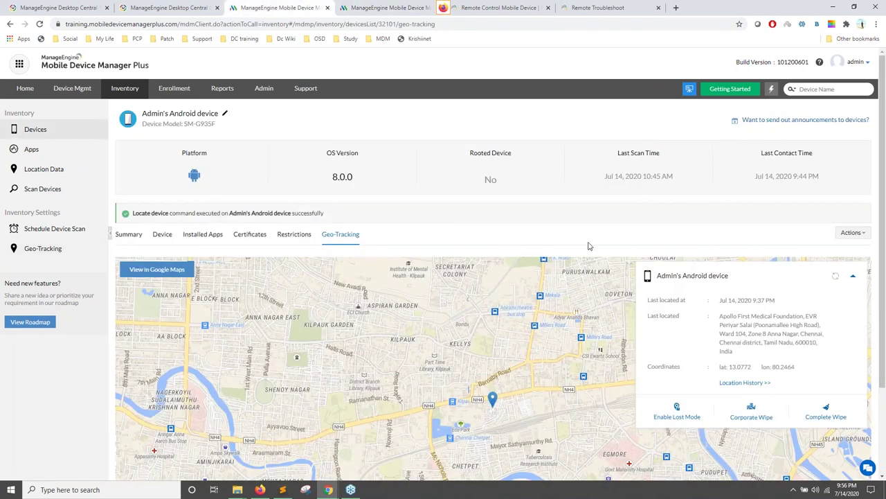
scroll(588, 246, down, 1)
scroll(563, 309, down, 2)
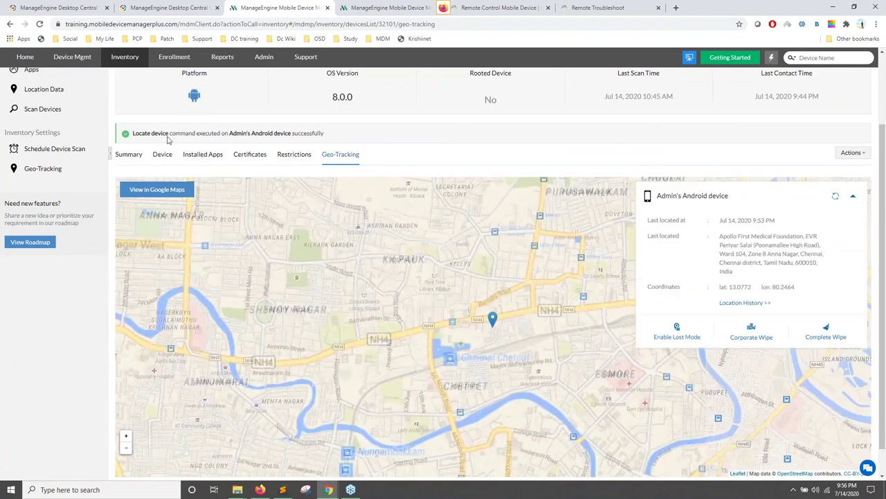
drag(721, 214, 734, 250)
click(728, 283)
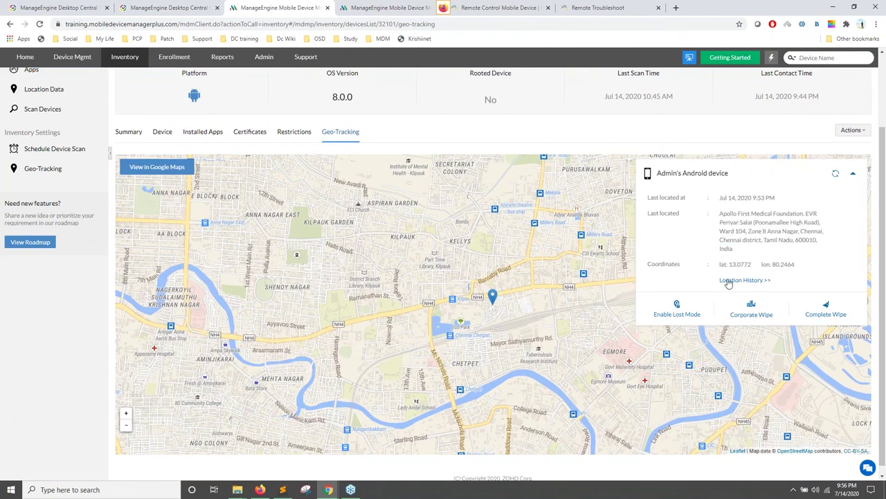
scroll(415, 298, down, 3)
scroll(415, 302, up, 3)
click(686, 293)
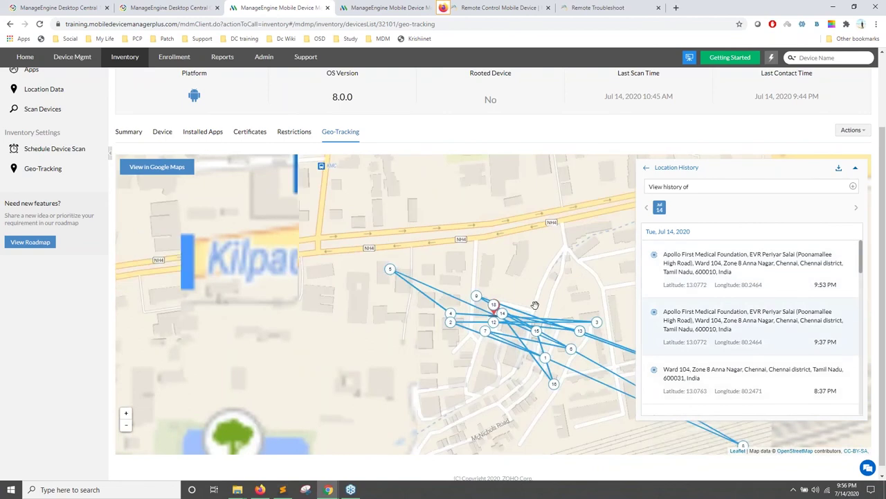
scroll(535, 305, down, 1)
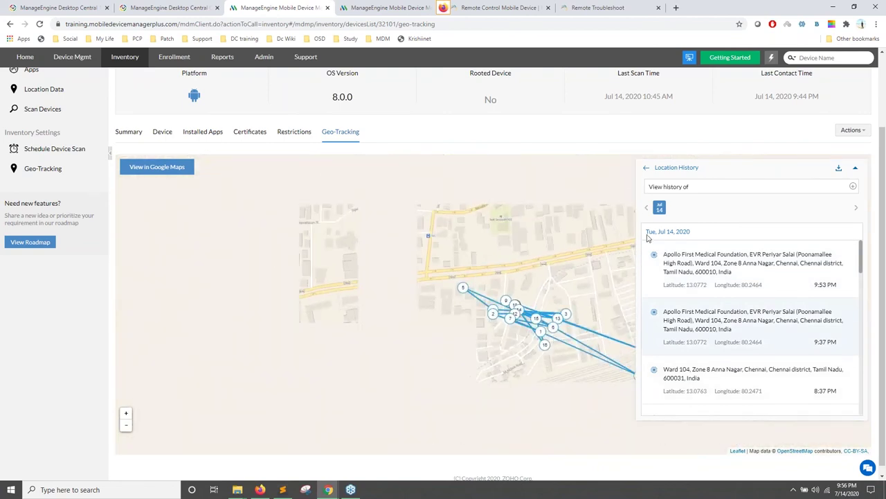
click(646, 168)
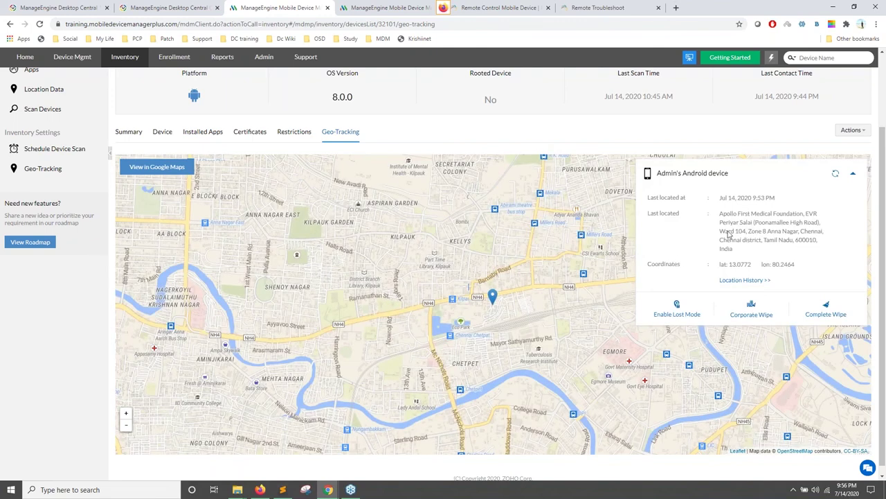
click(852, 131)
mouse_move(838, 151)
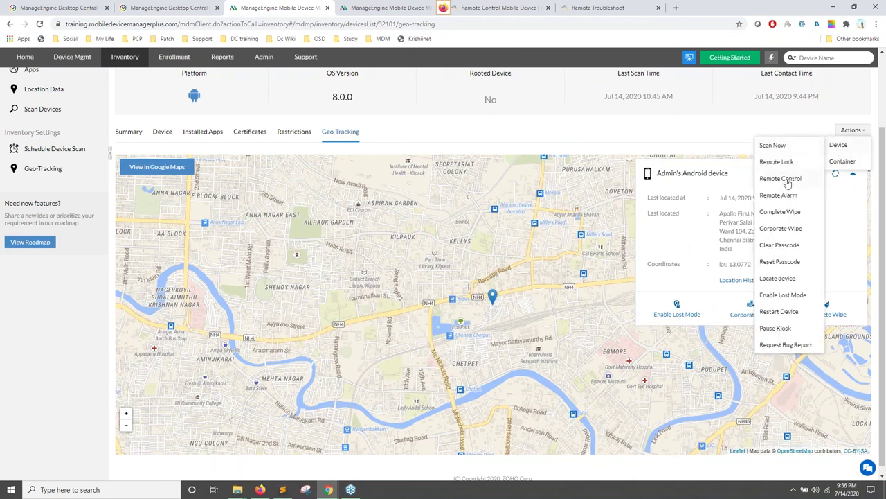
click(660, 143)
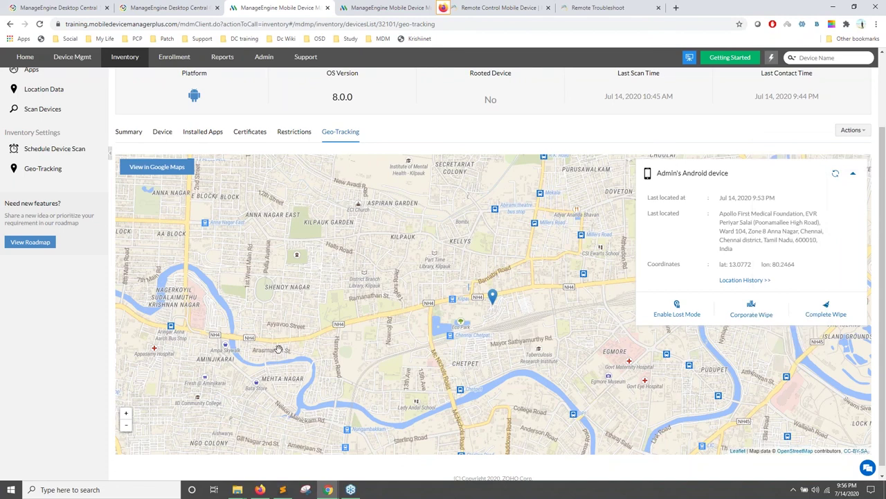
scroll(357, 199, down, 1)
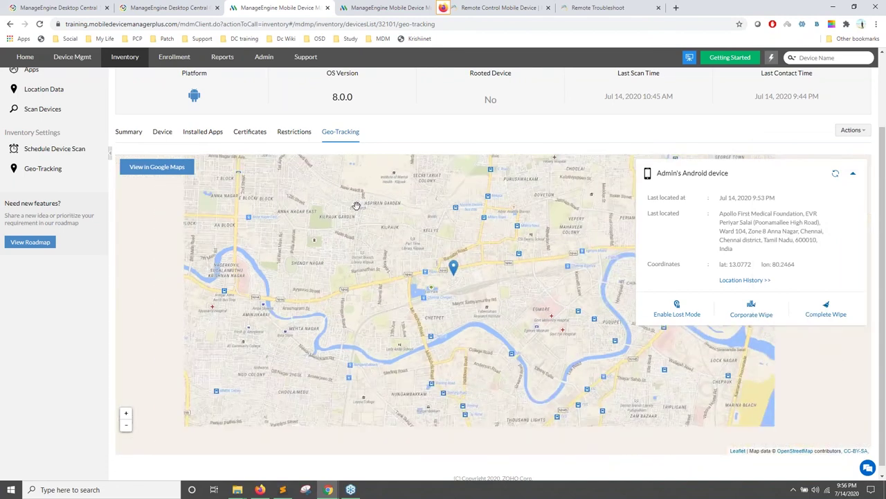
Step: Start Lost Mode on the device and enter the lock screen contact number
click(679, 311)
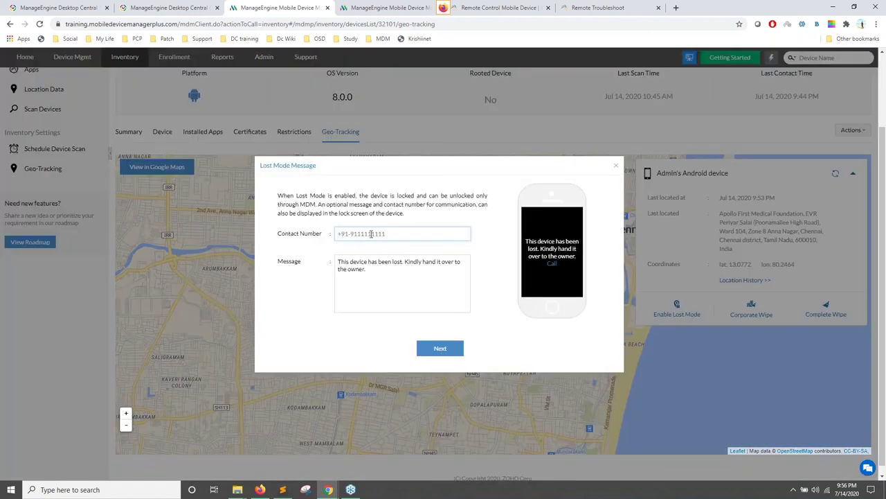
click(371, 234)
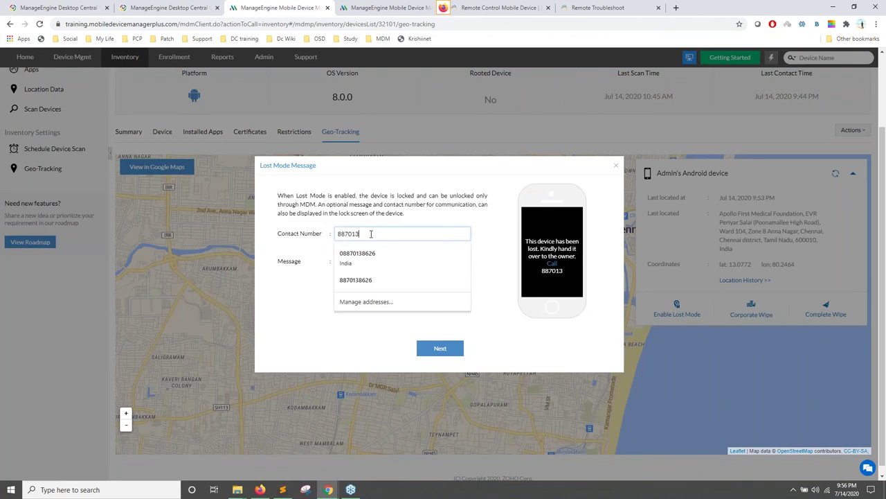
click(384, 252)
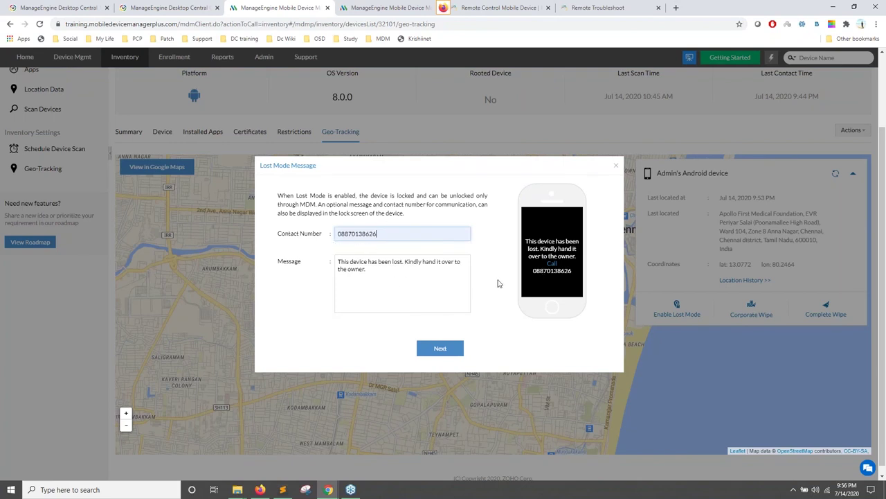
click(439, 349)
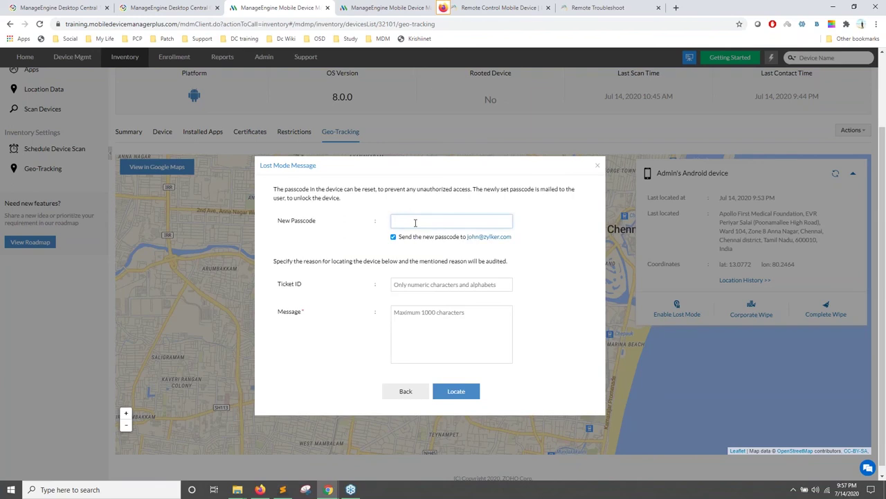
Step: Enter a passcode, review both Lost Mode steps, then close the dialog unapplied
drag(518, 236, 467, 239)
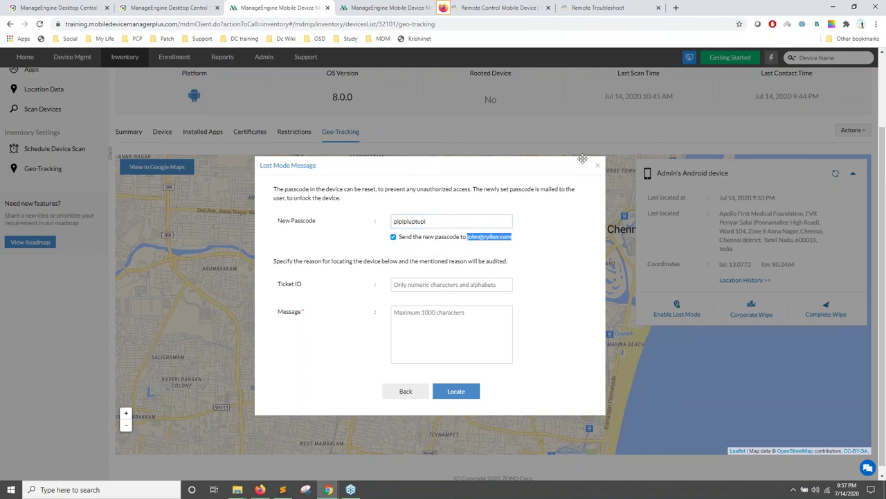
click(410, 393)
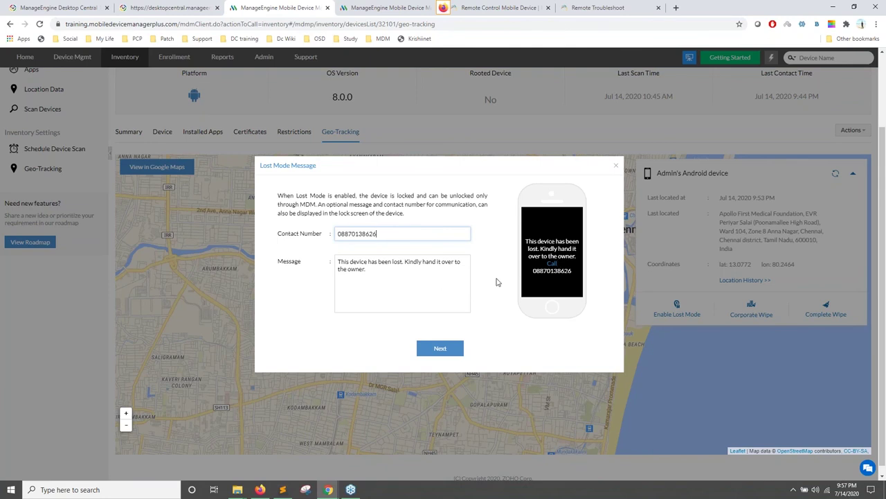
click(434, 351)
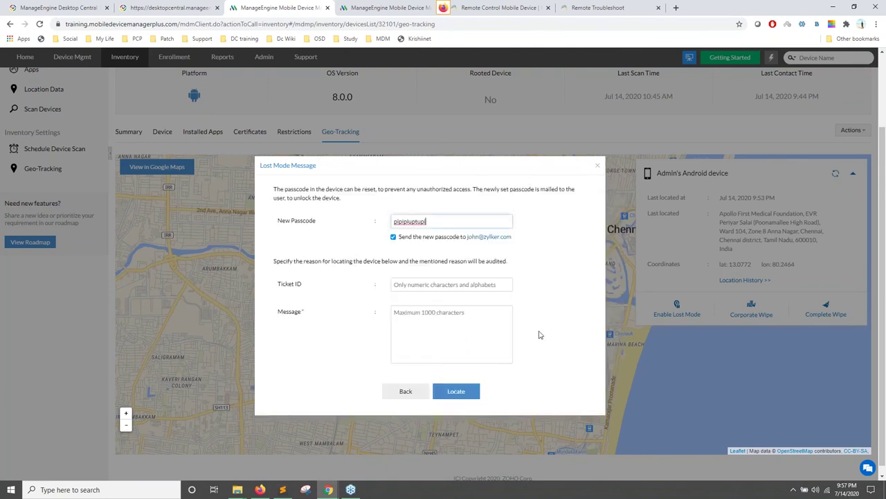
click(597, 166)
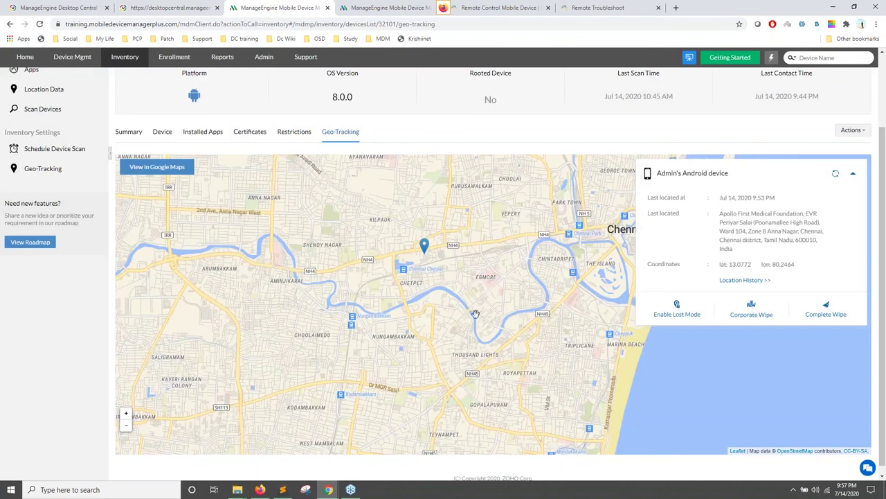
scroll(413, 286, down, 1)
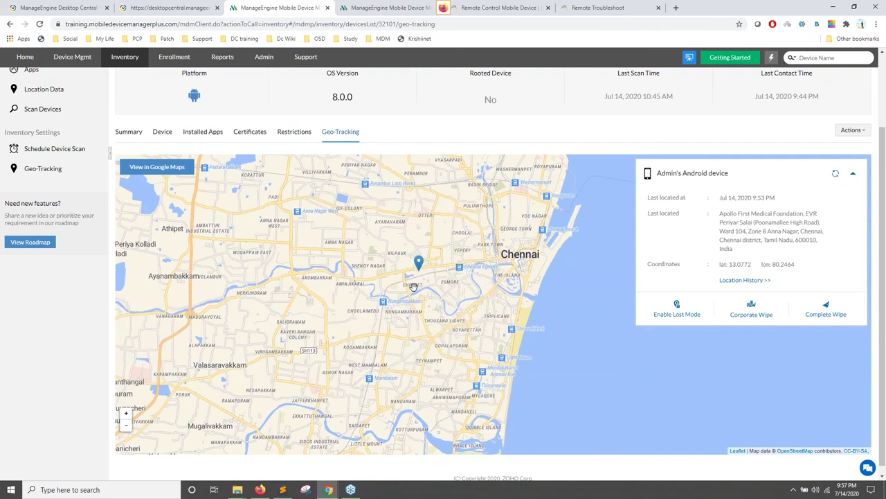
drag(447, 280, 471, 287)
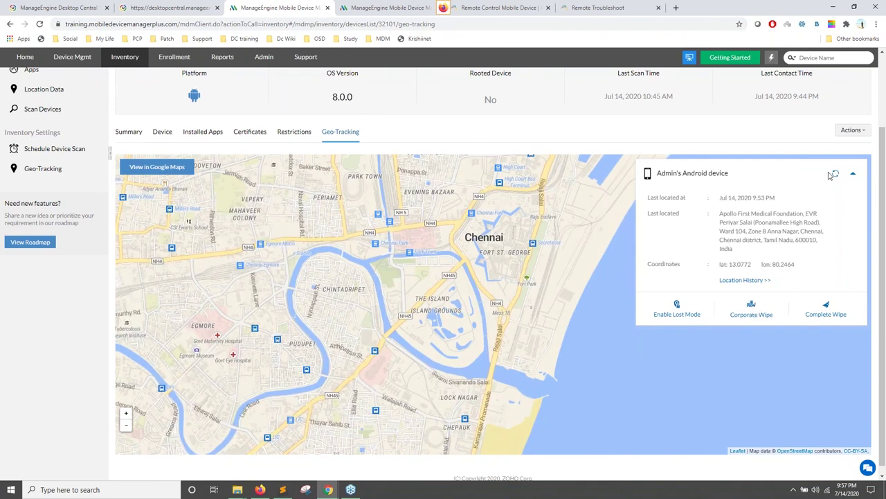
click(852, 131)
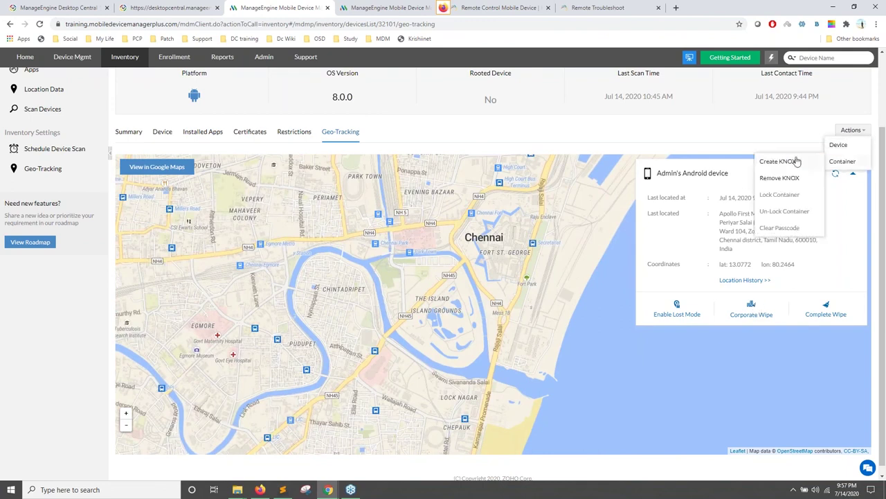
mouse_move(829, 147)
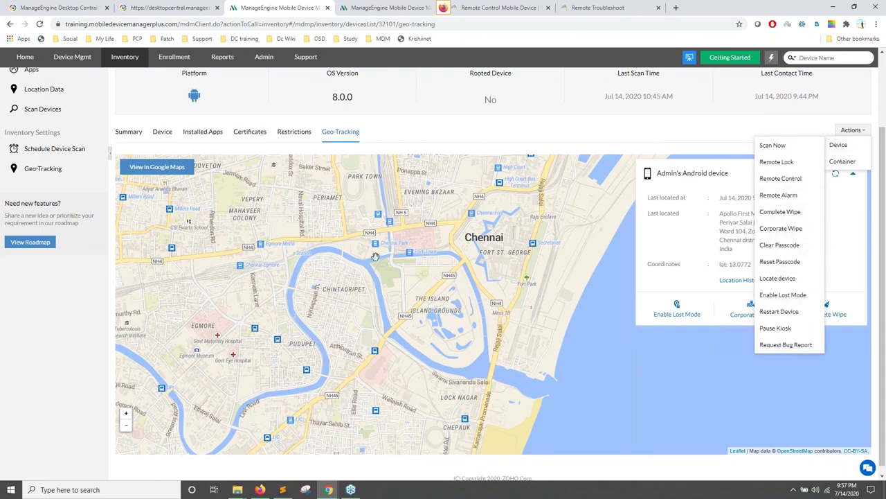
scroll(376, 256, down, 1)
drag(321, 270, 401, 300)
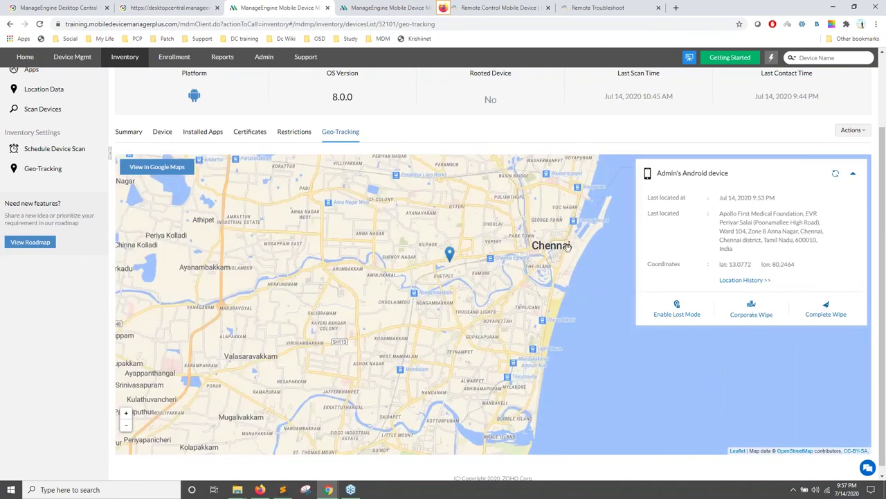
click(851, 130)
Step: In the slideshow, advance through the Lost Mode and Scenarios and solutions slides to Scenario 1
mouse_move(837, 164)
mouse_move(839, 145)
key(alt+Tab)
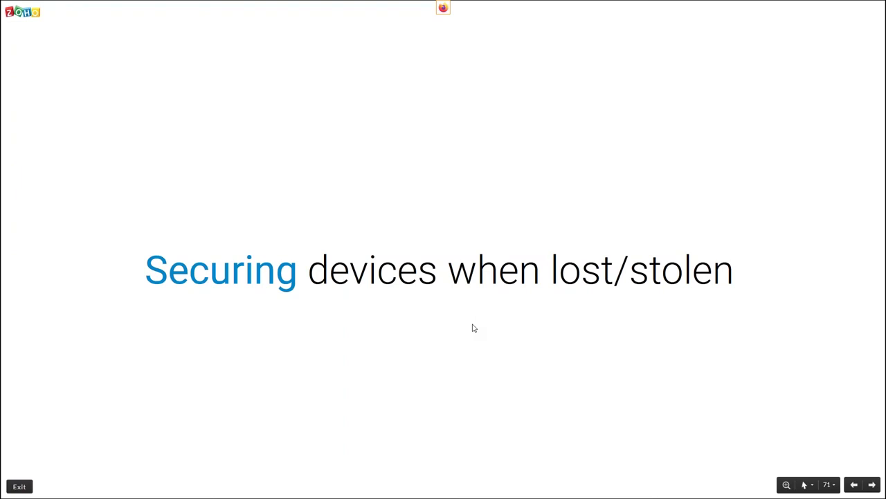
key(Right)
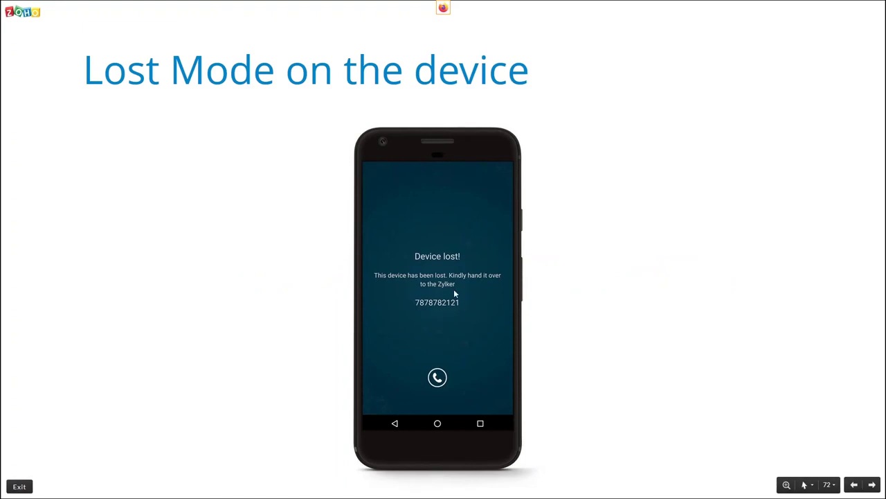
key(Right)
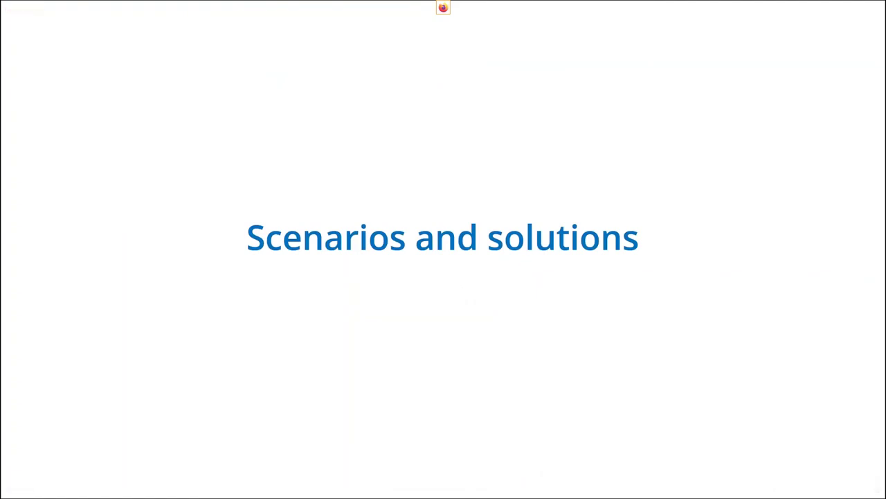
key(Right)
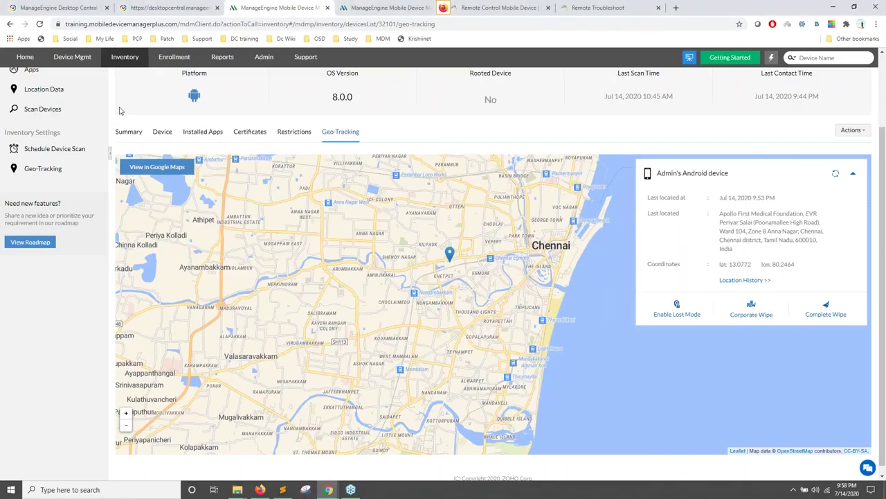
Step: Create a new Android profile from Quick links, keeping the default details for MyProfile2965
click(772, 58)
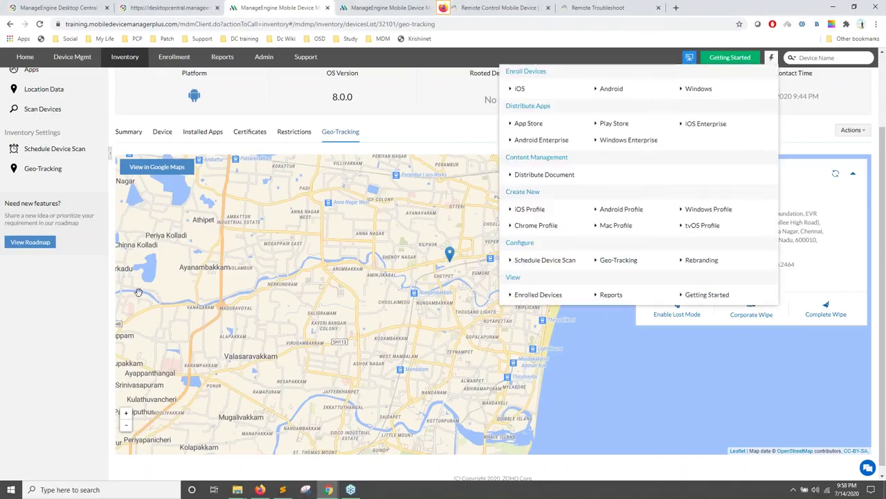
scroll(76, 359, up, 2)
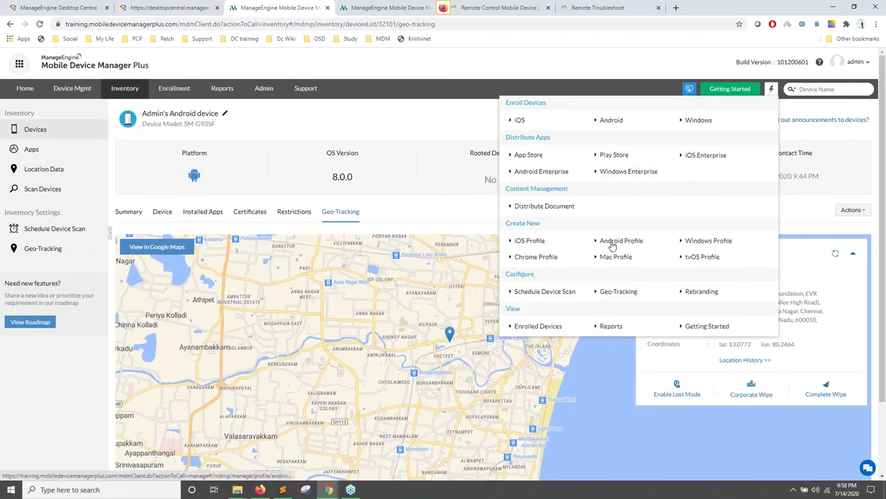
click(615, 243)
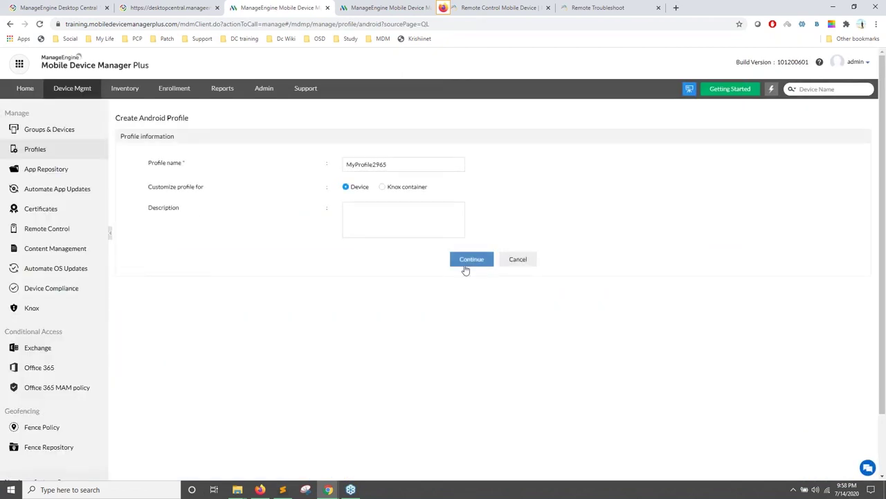
click(484, 260)
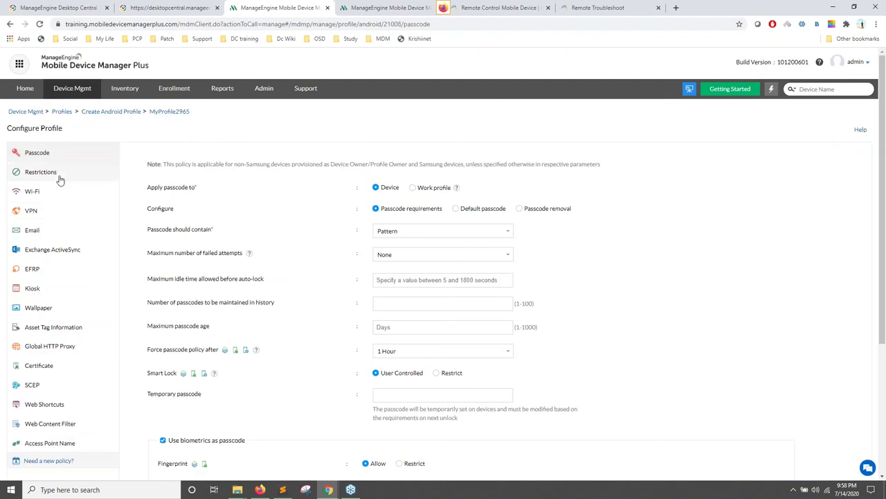
Step: Restrict Uninstalling apps in the profile's Applications restrictions, then advance the slideshow to Scenario 2
click(73, 177)
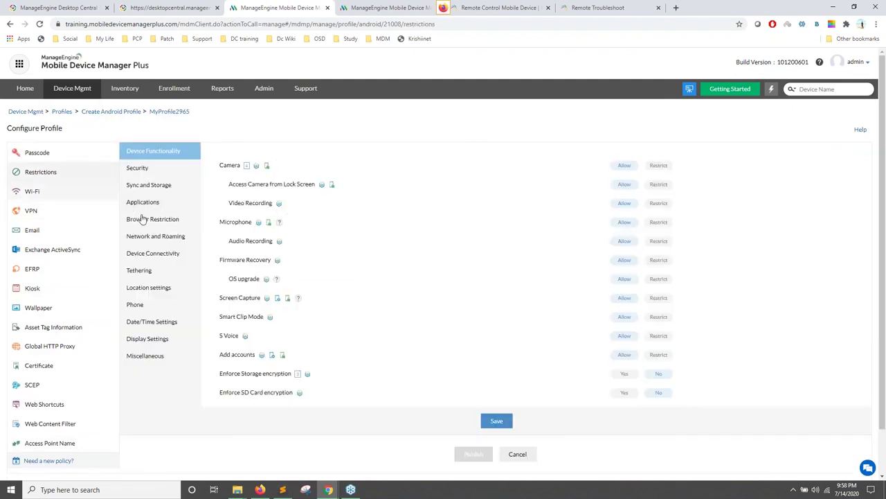
click(151, 203)
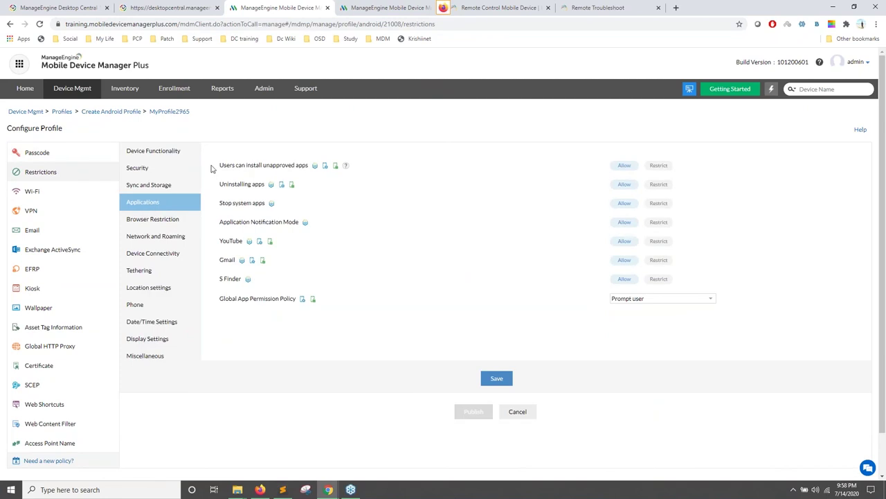
triple_click(231, 186)
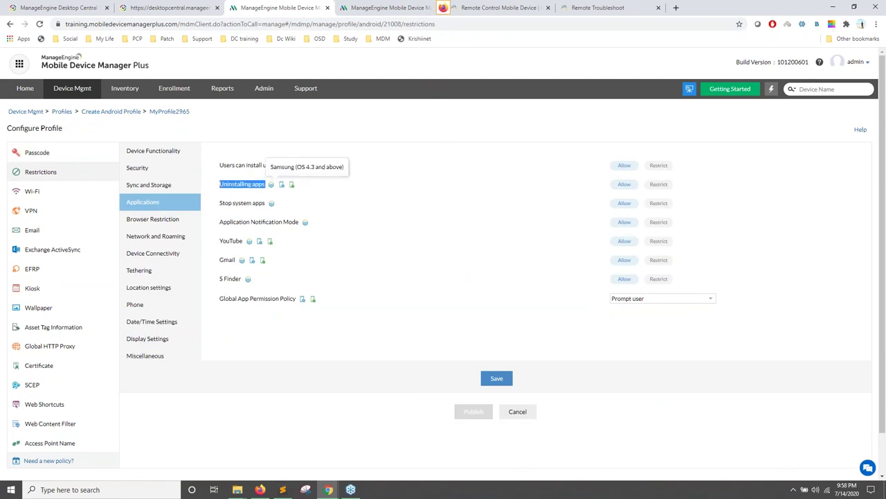
click(668, 188)
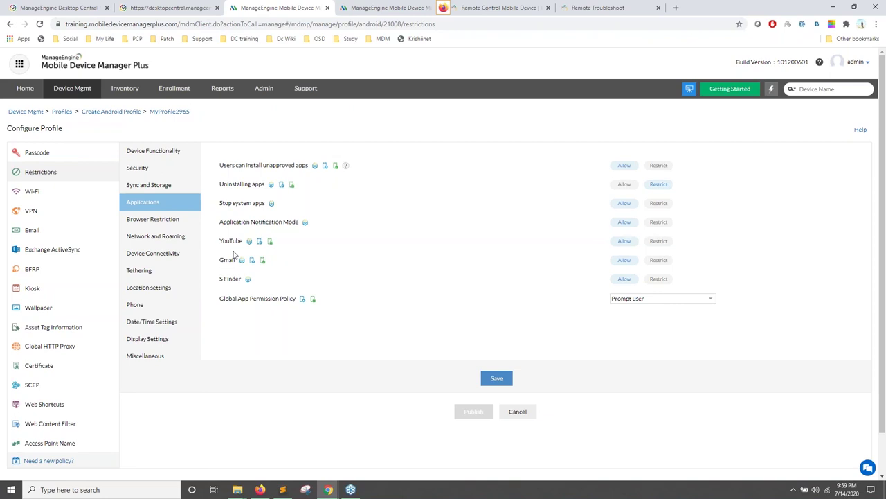
key(alt+Tab)
key(Right)
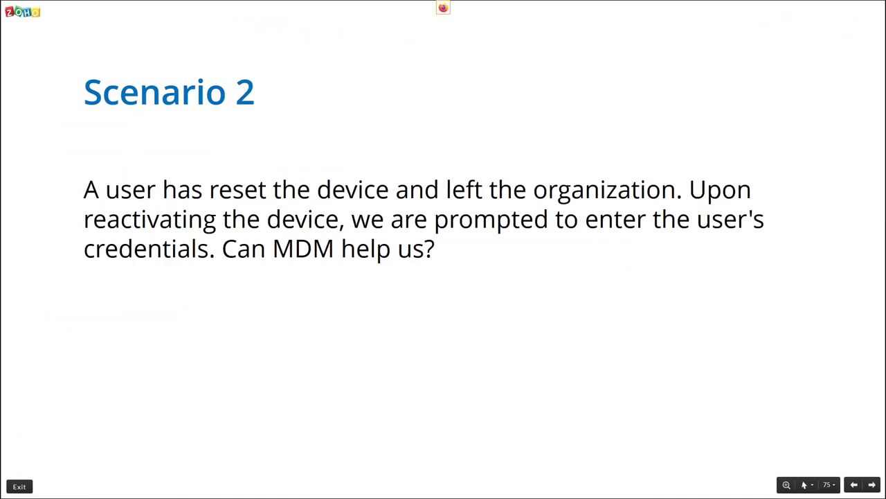